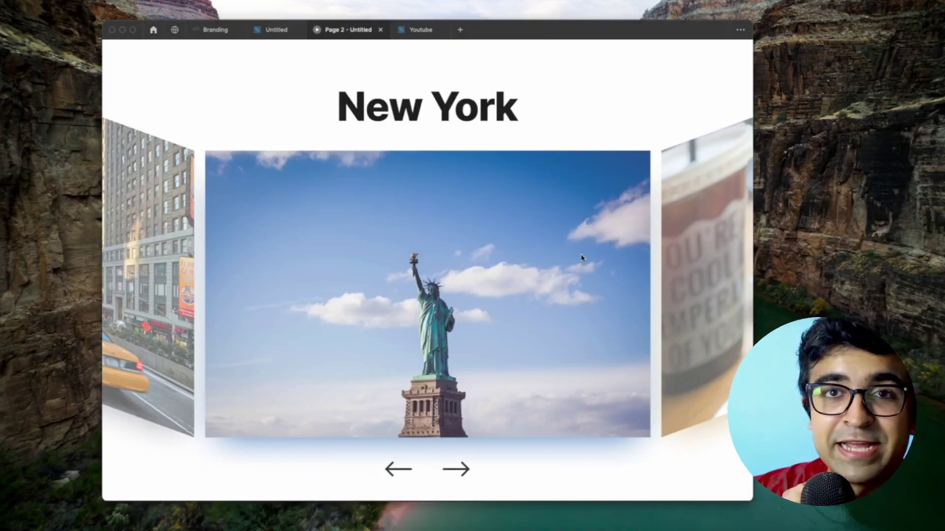
Test the New York photo carousel by stepping forward, back twice, then forward twice.
{"action": "left_click", "coordinate": [458, 473]}
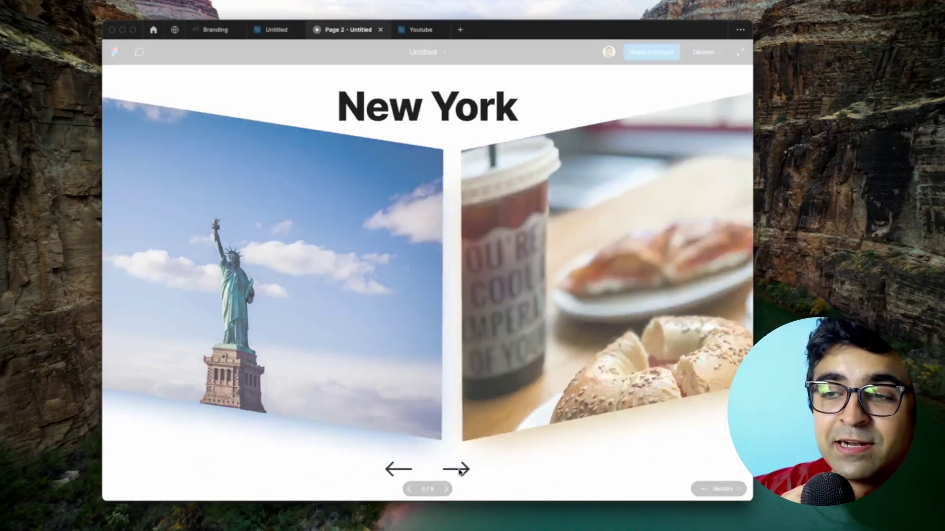
{"action": "left_click", "coordinate": [408, 473]}
{"action": "left_click", "coordinate": [398, 471]}
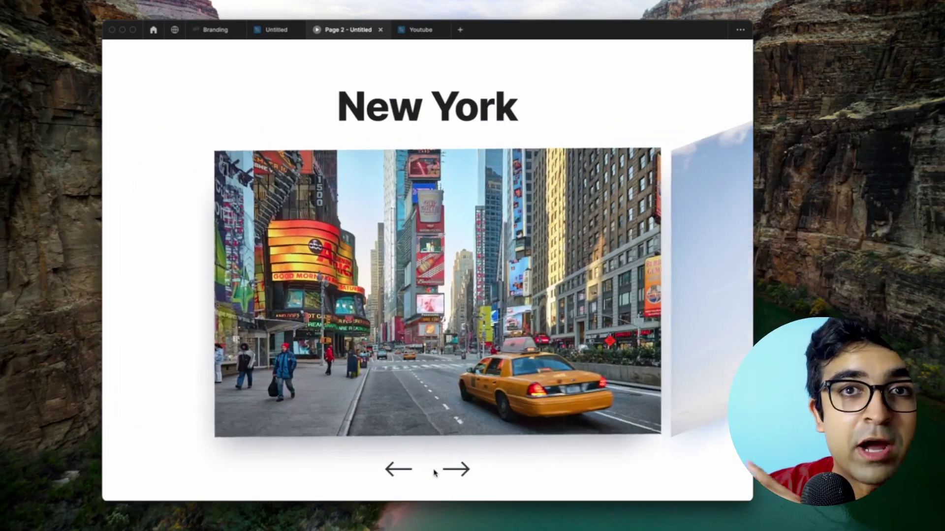
{"action": "left_click", "coordinate": [457, 470]}
{"action": "left_click", "coordinate": [457, 470]}
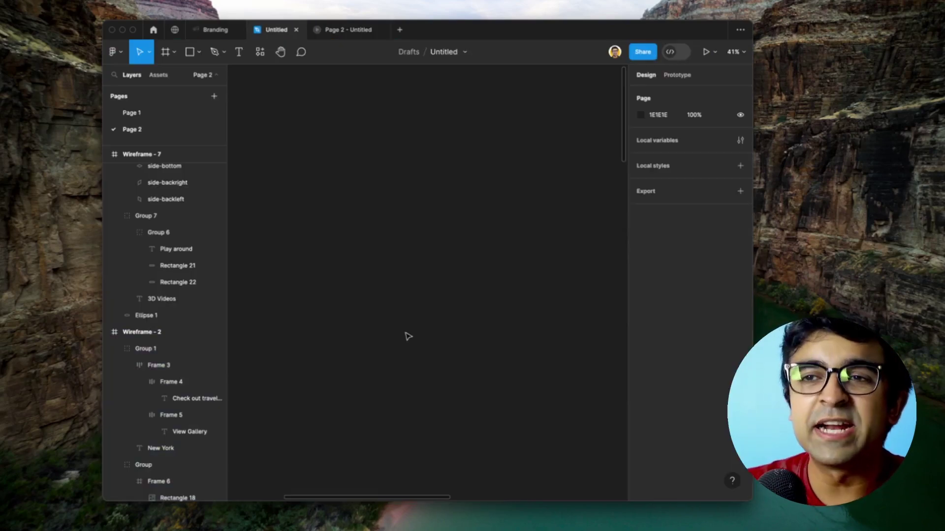
Draw a new frame on Page 2 and set its width to 1440.
{"action": "key", "text": "f"}
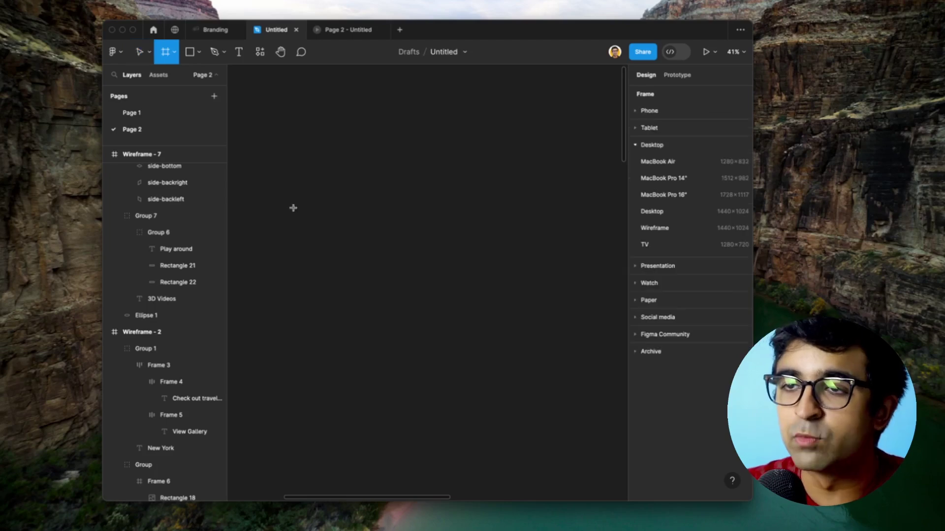
{"action": "left_click_drag", "start_coordinate": [279, 165], "coordinate": [557, 361]}
{"action": "left_click", "coordinate": [657, 152]}
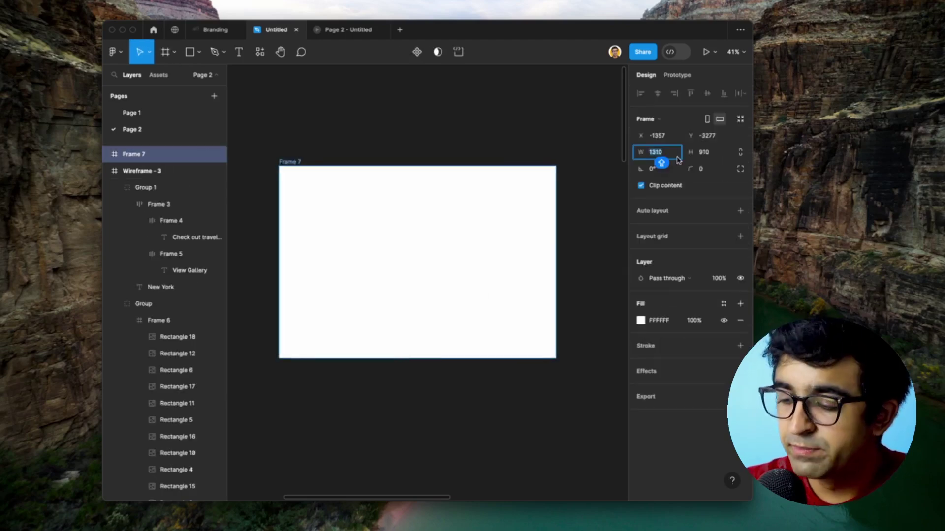
{"action": "type", "text": "1440"}
{"action": "key", "text": "Return"}
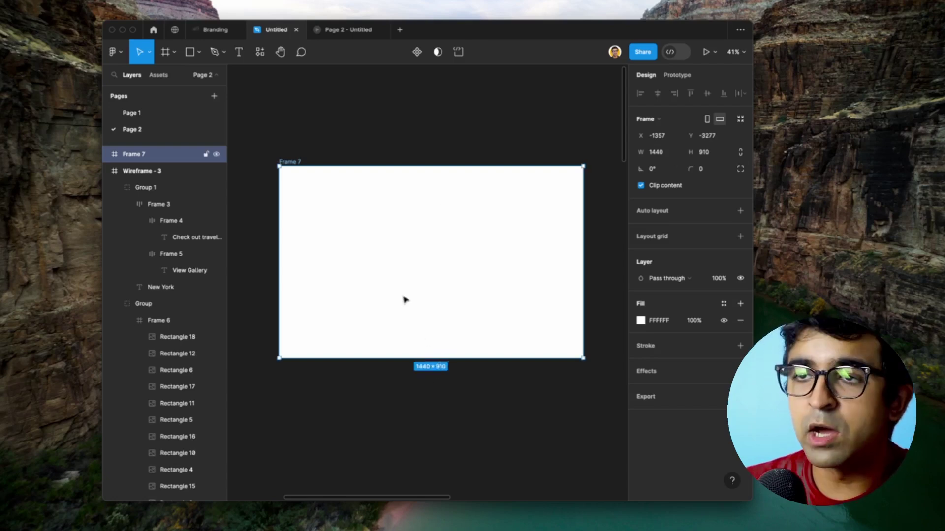
Add the text 'INDIA' in the frame and centre it horizontally.
{"action": "key", "text": "t"}
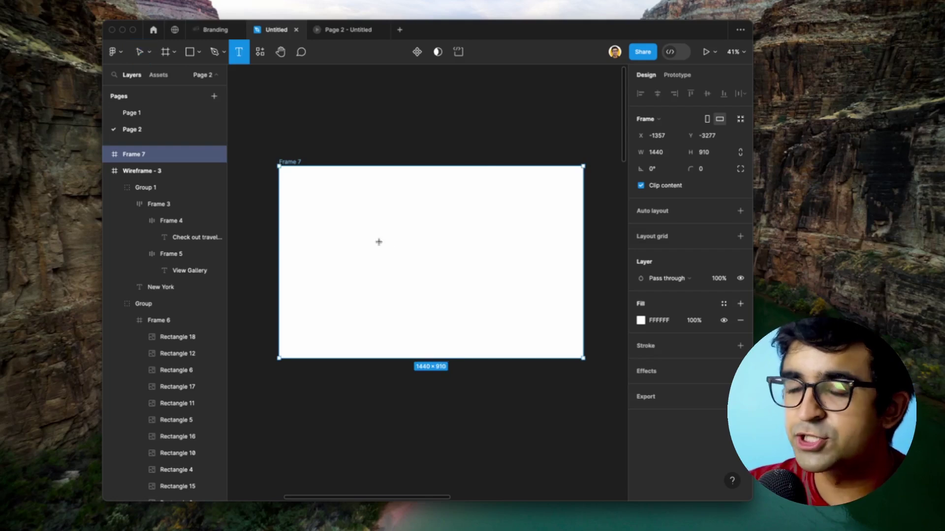
{"action": "left_click", "coordinate": [369, 244]}
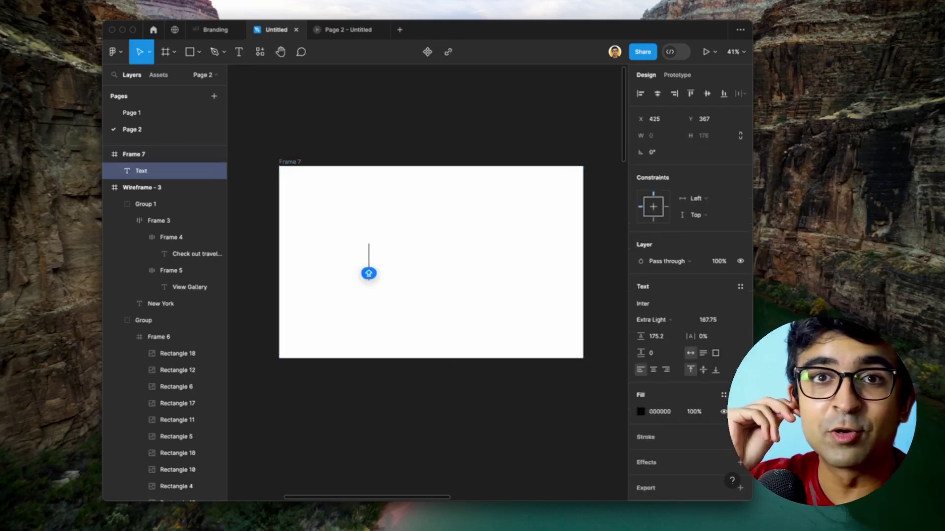
{"action": "key", "text": "Caps_Lock"}
{"action": "key", "text": "Caps_Lock"}
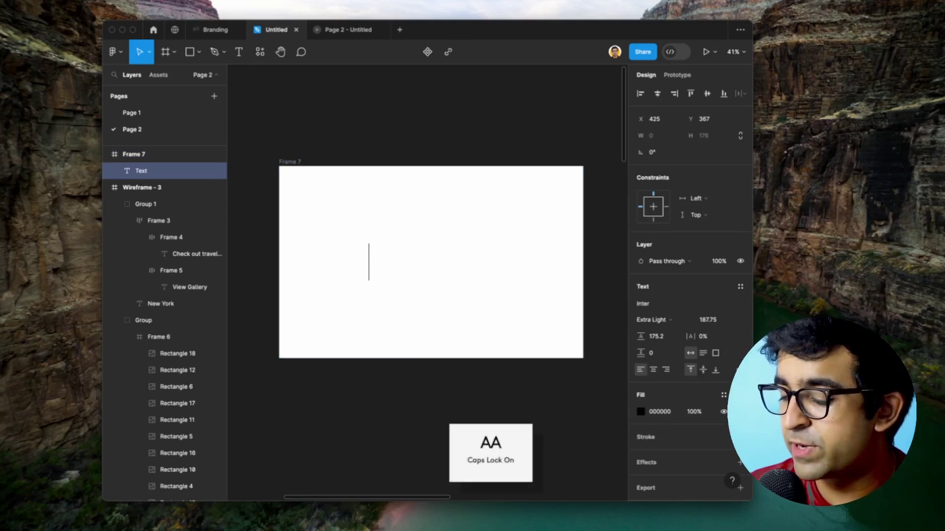
{"action": "type", "text": "INDIA"}
{"action": "key", "text": "Escape"}
{"action": "key", "text": "Caps_Lock"}
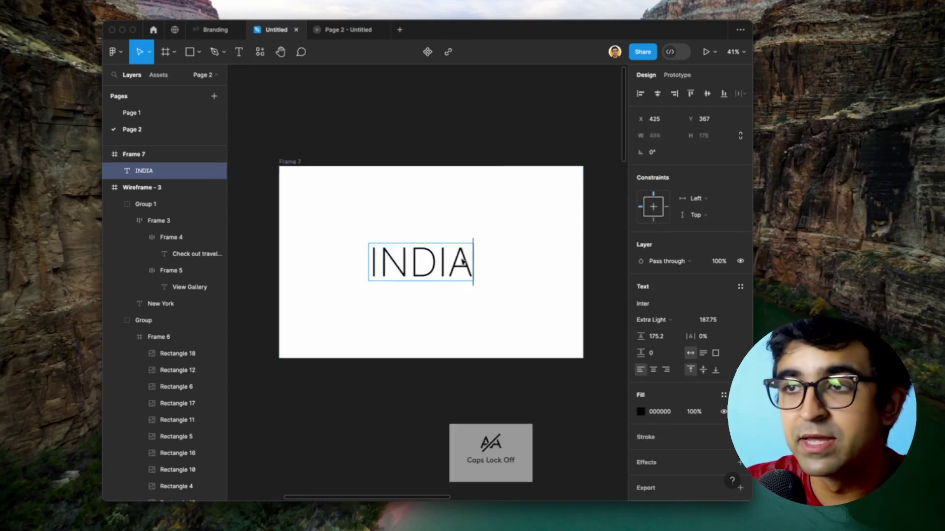
{"action": "left_click", "coordinate": [658, 93]}
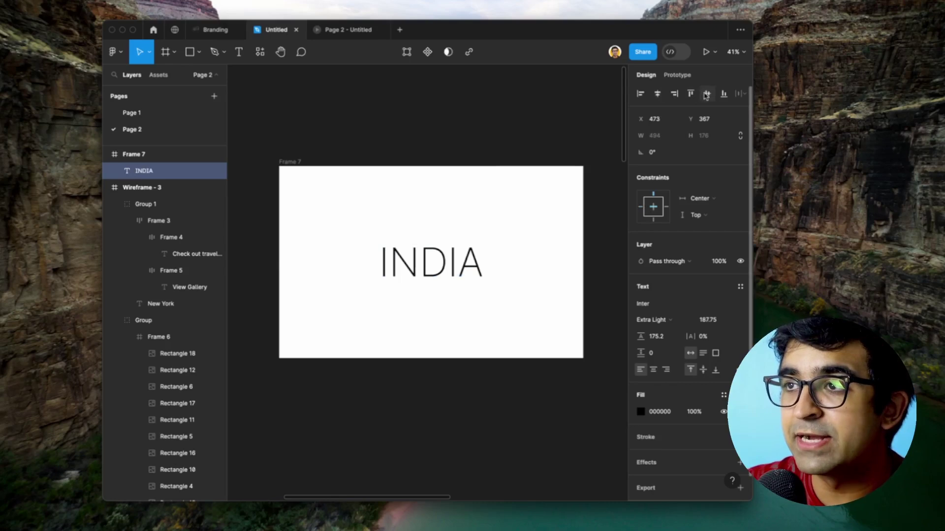
{"action": "left_click", "coordinate": [408, 177]}
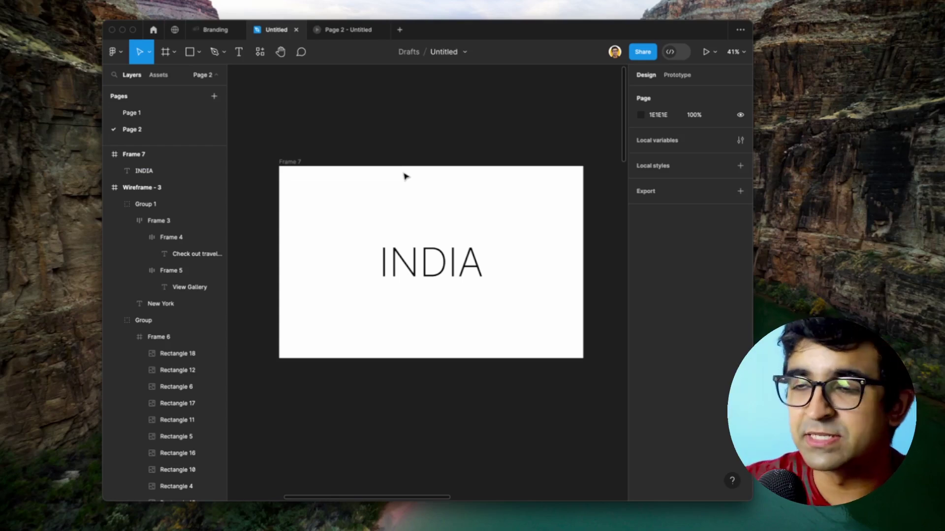
Draw a second frame right of the INDIA slide and widen it to 1996.
{"action": "left_click_drag", "start_coordinate": [445, 203], "coordinate": [256, 207]}
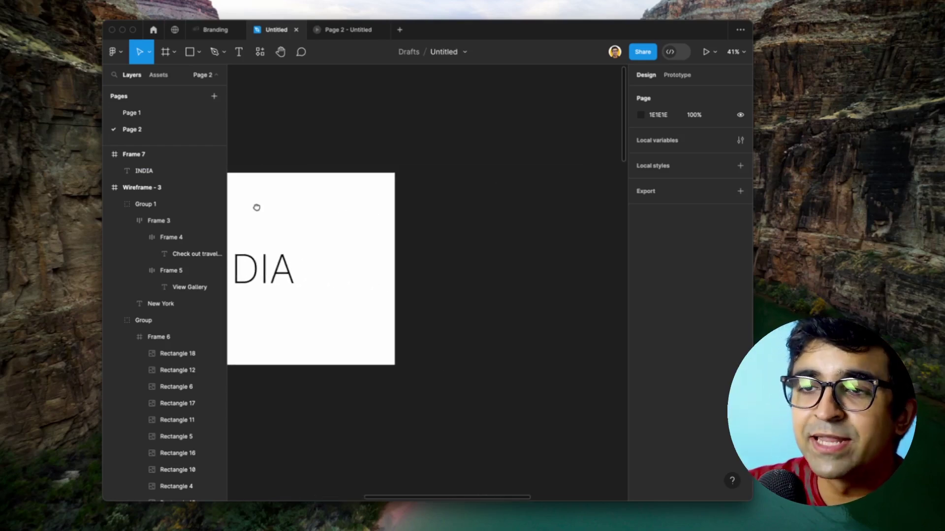
{"action": "scroll", "coordinate": [304, 220], "scroll_direction": "right", "scroll_amount": 2}
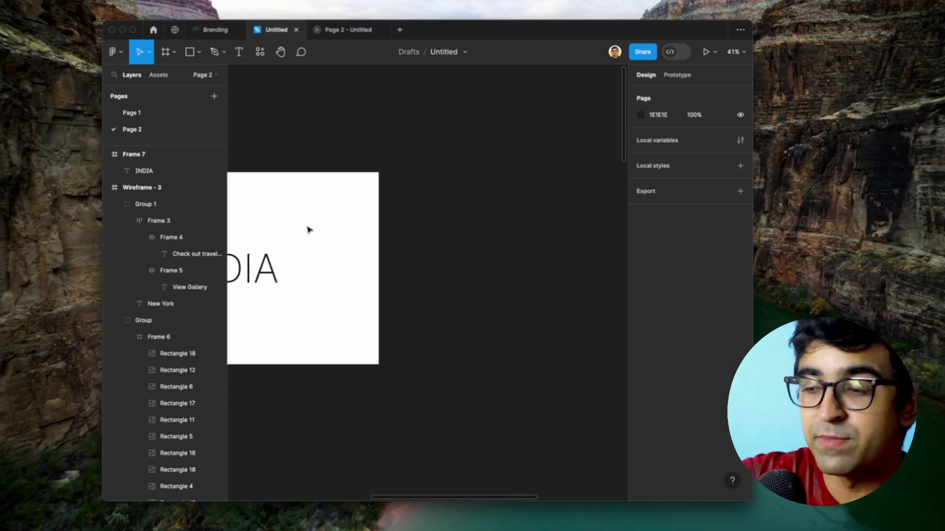
{"action": "key", "text": "f"}
{"action": "left_click_drag", "start_coordinate": [405, 172], "coordinate": [621, 368]}
{"action": "scroll", "coordinate": [475, 358], "scroll_direction": "right", "scroll_amount": 2}
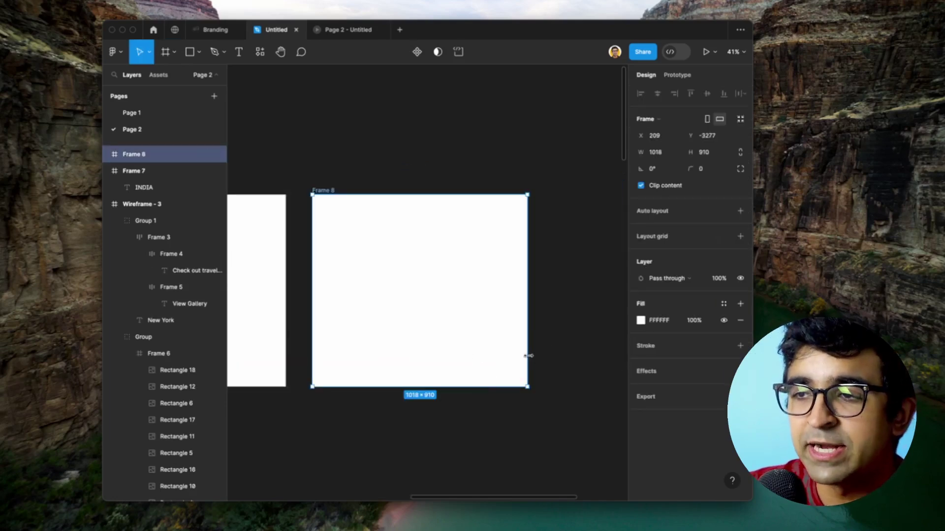
{"action": "left_click_drag", "start_coordinate": [528, 354], "coordinate": [624, 340]}
Draw a grey placeholder rectangle in the new frame's top-left corner.
{"action": "scroll", "coordinate": [458, 404], "scroll_direction": "down", "scroll_amount": 3}
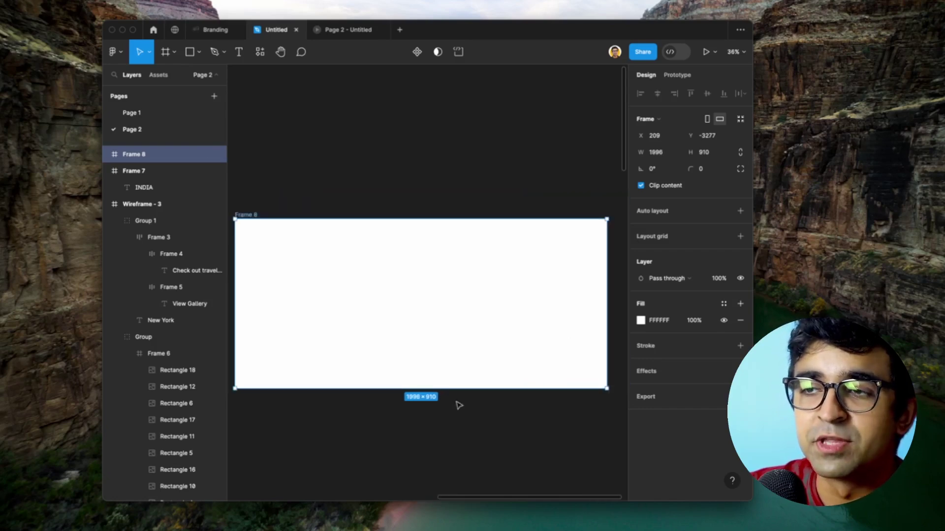
{"action": "scroll", "coordinate": [458, 404], "scroll_direction": "up", "scroll_amount": 3}
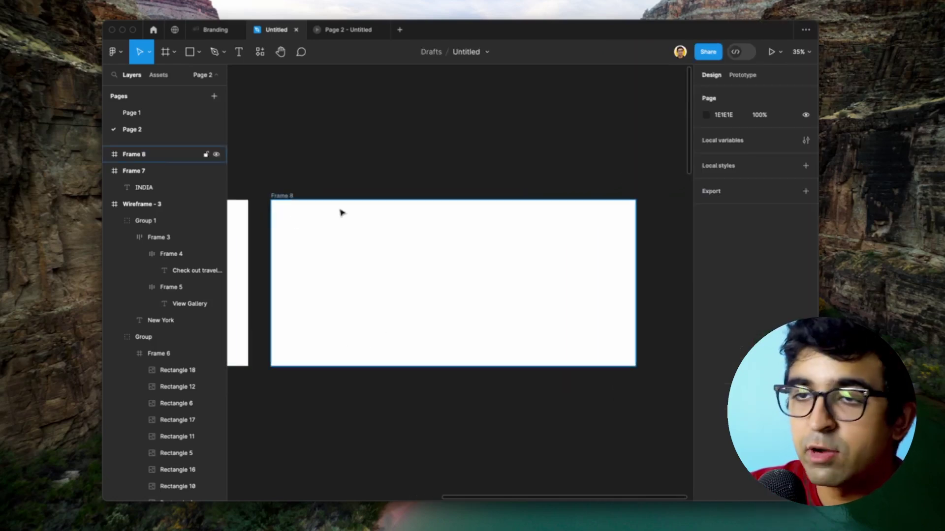
{"action": "key", "text": "r"}
{"action": "mouse_move", "coordinate": [285, 209]}
{"action": "left_mouse_down"}
{"action": "mouse_move", "coordinate": [363, 289]}
{"action": "mouse_move", "coordinate": [339, 290]}
{"action": "left_mouse_up"}
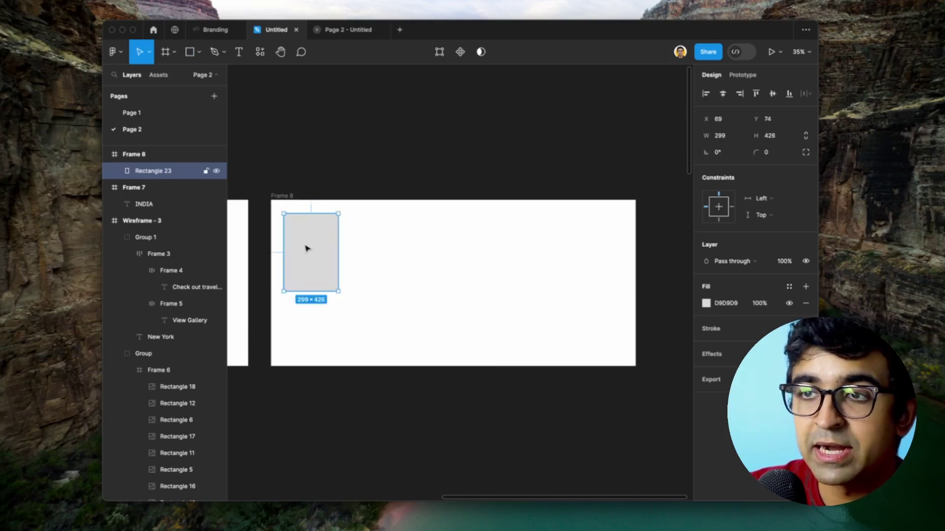
Duplicate the rectangle into a row of six and scale the row to fit the frame.
{"action": "left_click_drag", "start_coordinate": [311, 247], "coordinate": [369, 246]}
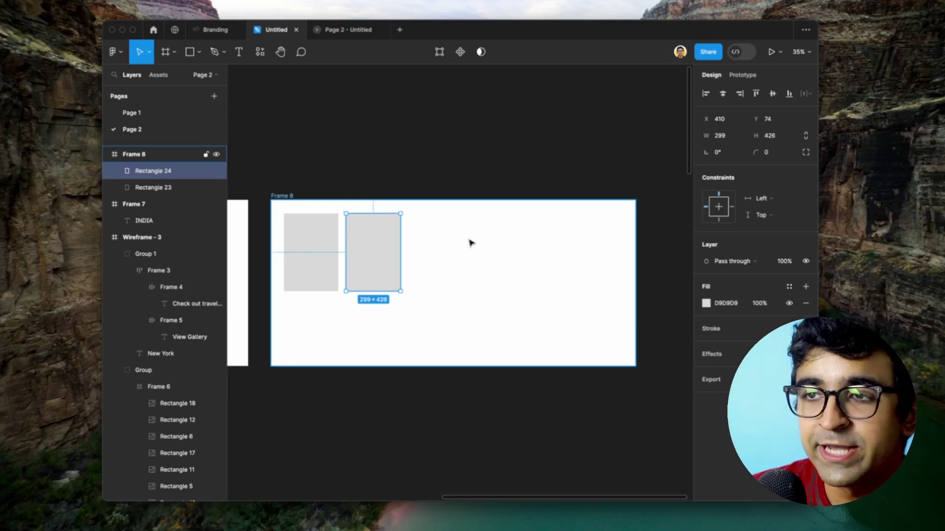
{"action": "key", "text": "super+d"}
{"action": "key", "text": "super+d"}
{"action": "key", "text": "super+d"}
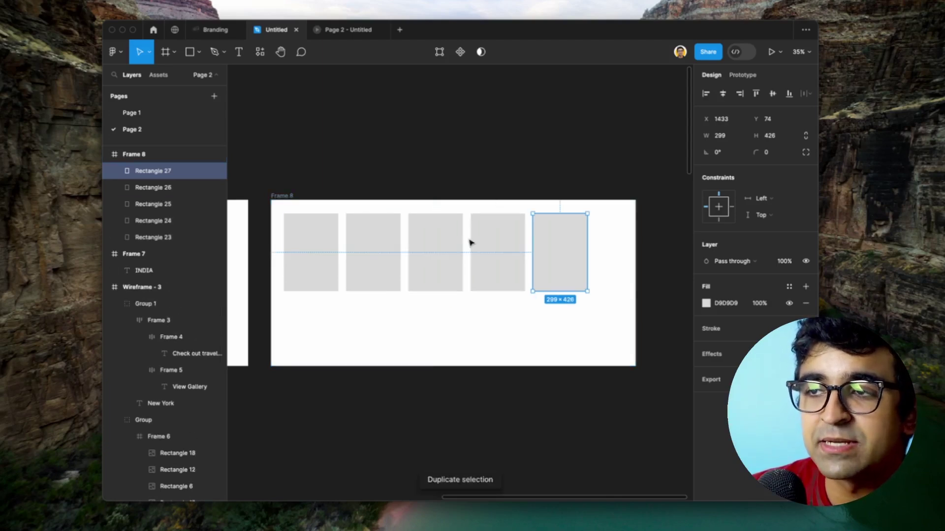
{"action": "key", "text": "super+d"}
{"action": "key", "text": "super+a"}
{"action": "left_click_drag", "start_coordinate": [649, 252], "coordinate": [619, 268]}
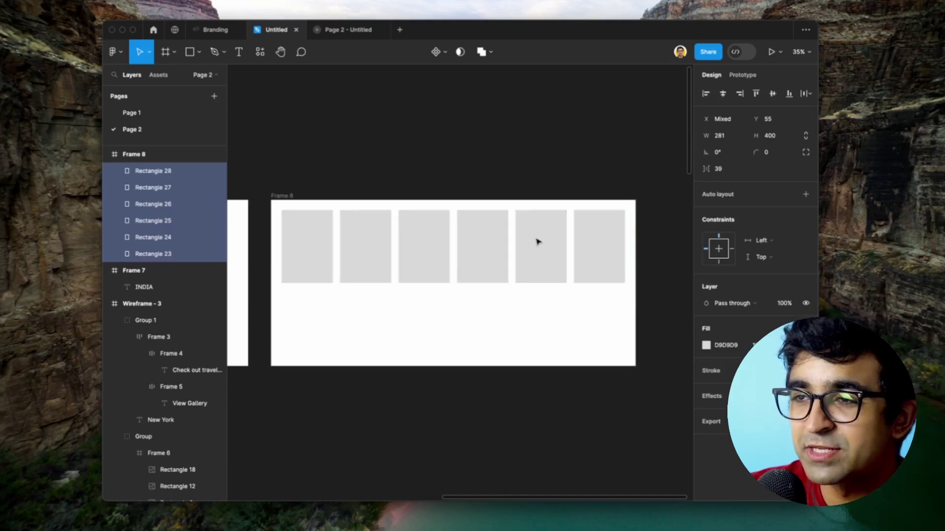
Copy the row into a second row below and give all twelve cards corner radius 24.
{"action": "left_click_drag", "start_coordinate": [536, 228], "coordinate": [539, 305]}
{"action": "key", "text": "super+a"}
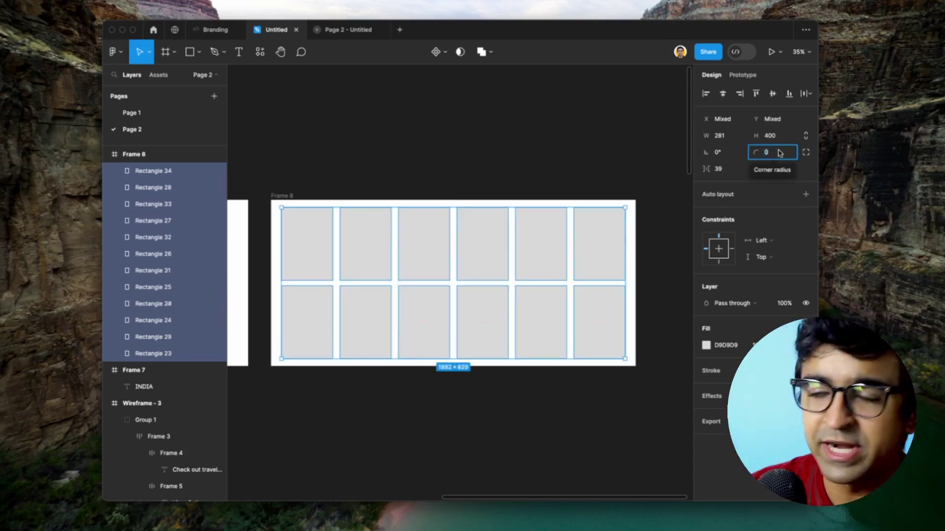
{"action": "type", "text": "24"}
{"action": "key", "text": "Return"}
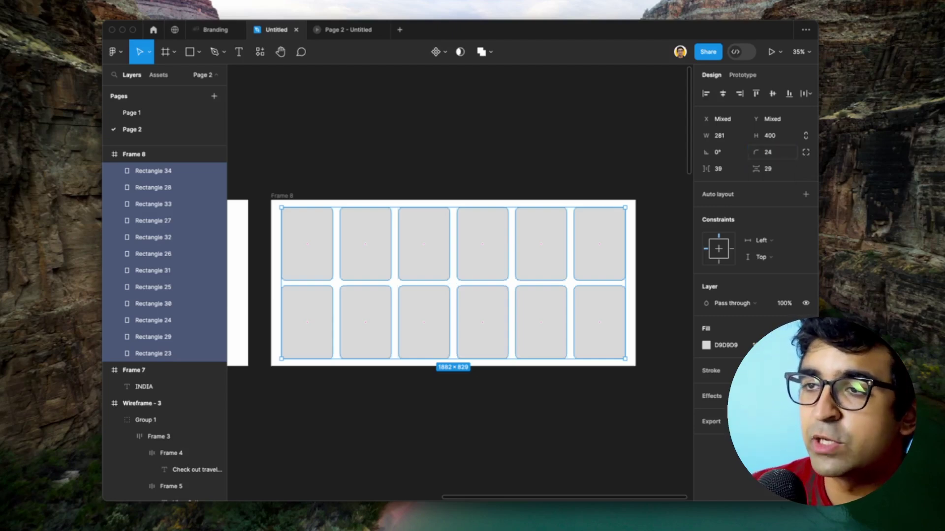
{"action": "left_click", "coordinate": [502, 160]}
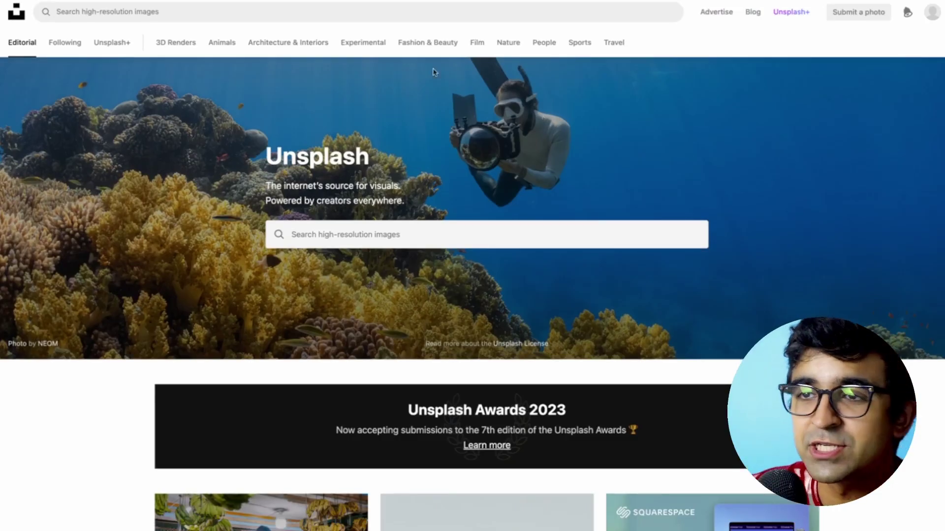
Search Unsplash for 'india' from the hero search box.
{"action": "left_click", "coordinate": [385, 242]}
{"action": "type", "text": "india"}
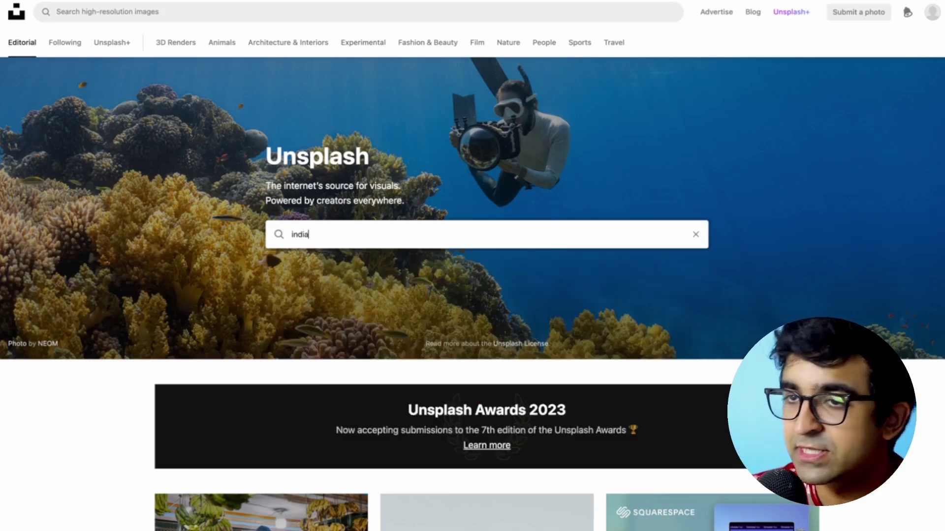
{"action": "key", "text": "Return"}
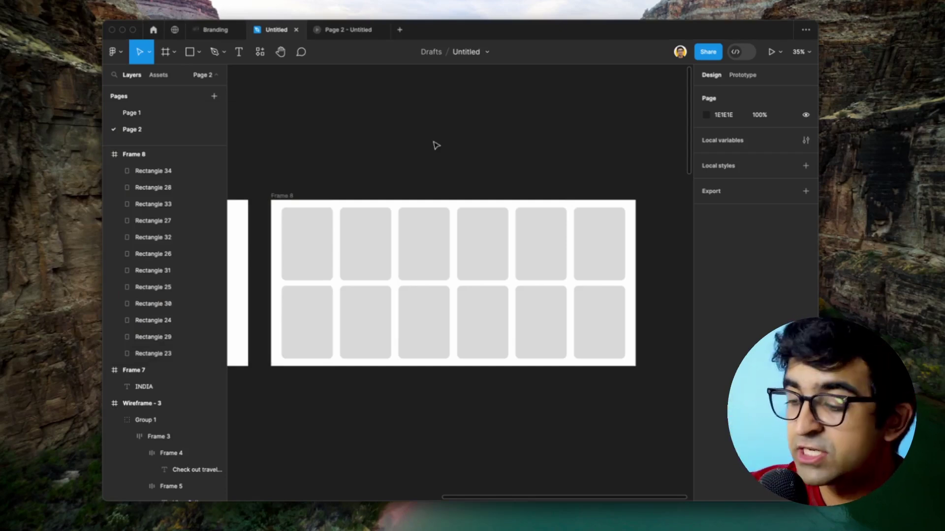
Choose the downloaded India photos with Place image.
{"action": "key", "text": "super+shift+k"}
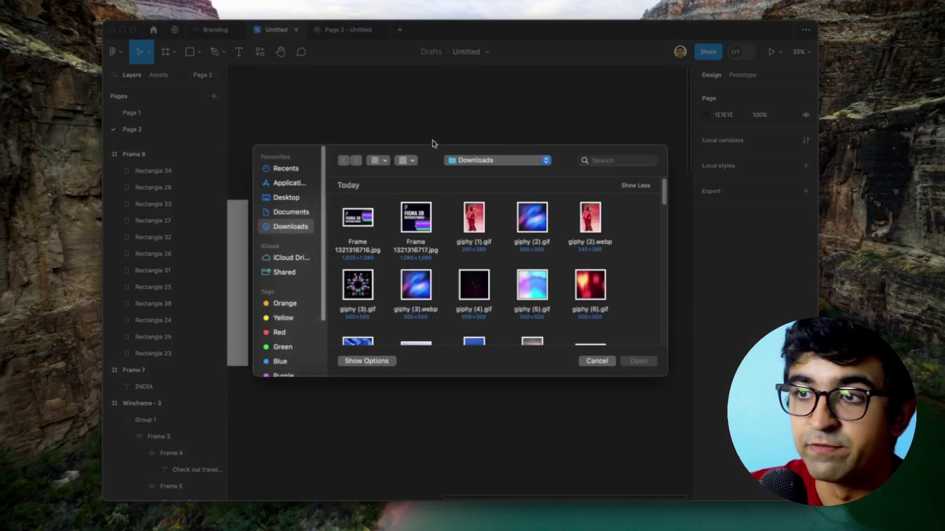
{"action": "scroll", "coordinate": [534, 300], "scroll_direction": "down", "scroll_amount": 2}
{"action": "left_click", "coordinate": [532, 303]}
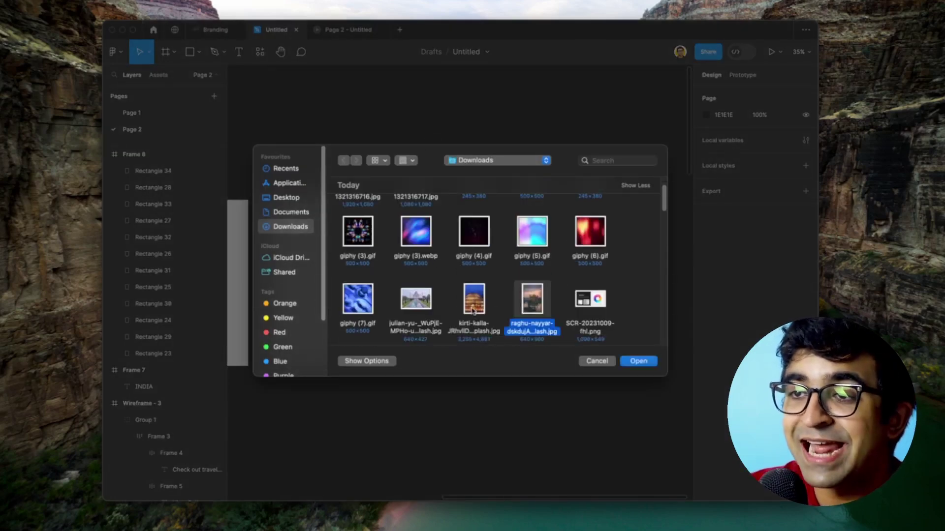
{"action": "left_click", "coordinate": [474, 307], "text": "super"}
{"action": "left_click", "coordinate": [413, 304], "text": "super"}
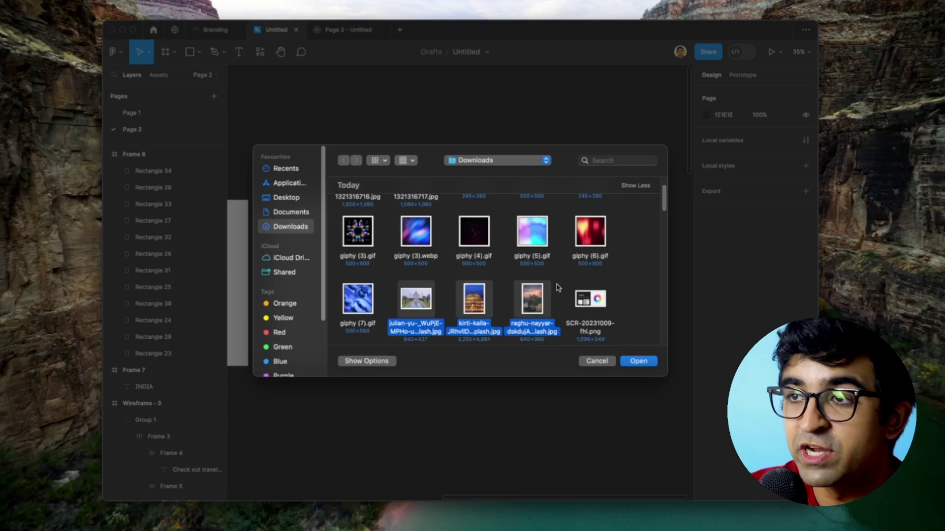
{"action": "scroll", "coordinate": [519, 279], "scroll_direction": "down", "scroll_amount": 2}
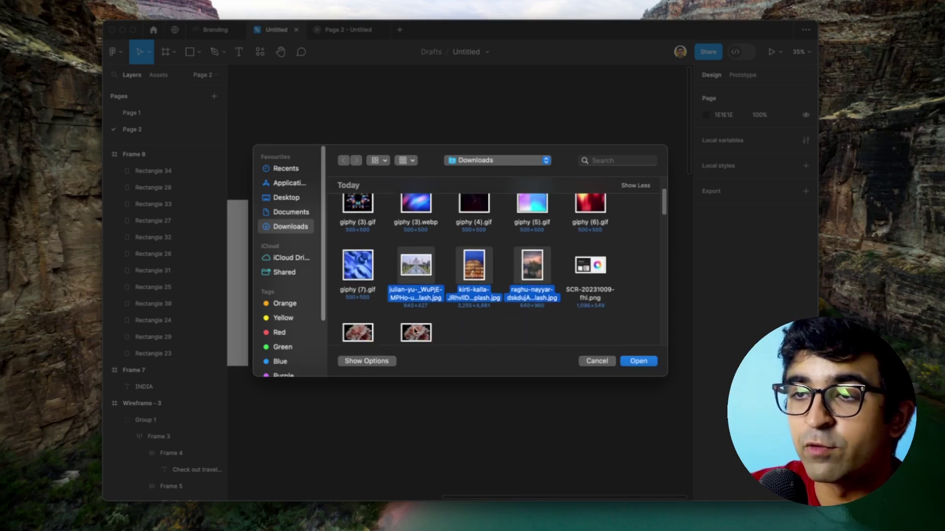
{"action": "scroll", "coordinate": [420, 317], "scroll_direction": "up", "scroll_amount": 1}
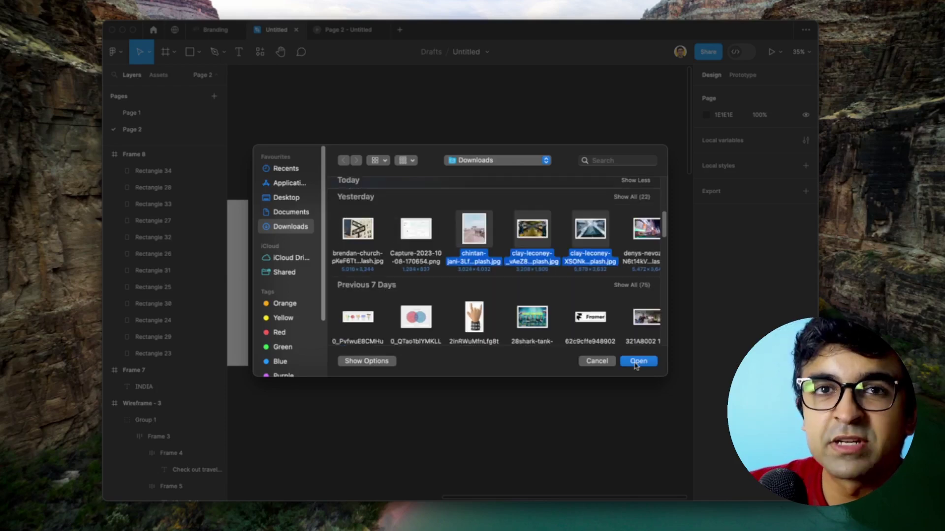
{"action": "left_click", "coordinate": [638, 361]}
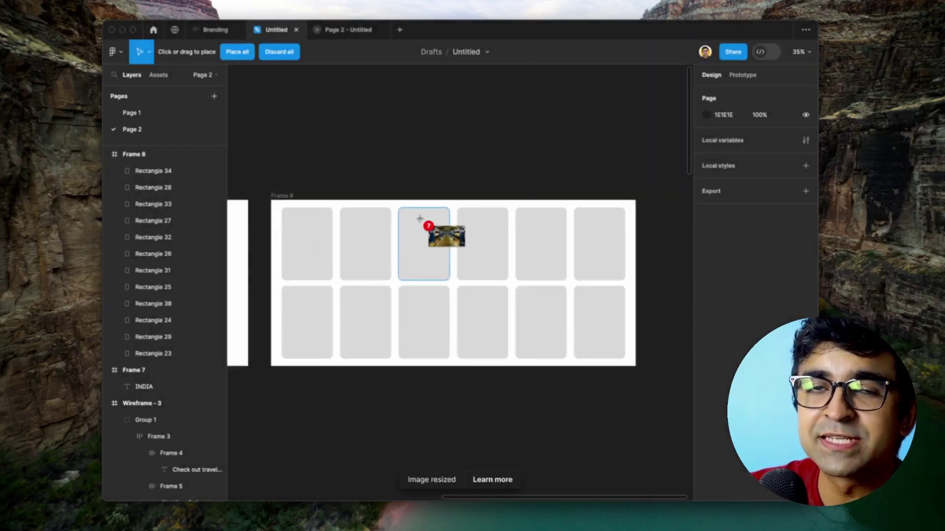
Drop the photos into the six top-row cards and the bottom-right card of Frame 8.
{"action": "left_click", "coordinate": [312, 247]}
{"action": "left_click", "coordinate": [367, 250]}
{"action": "left_click", "coordinate": [428, 249]}
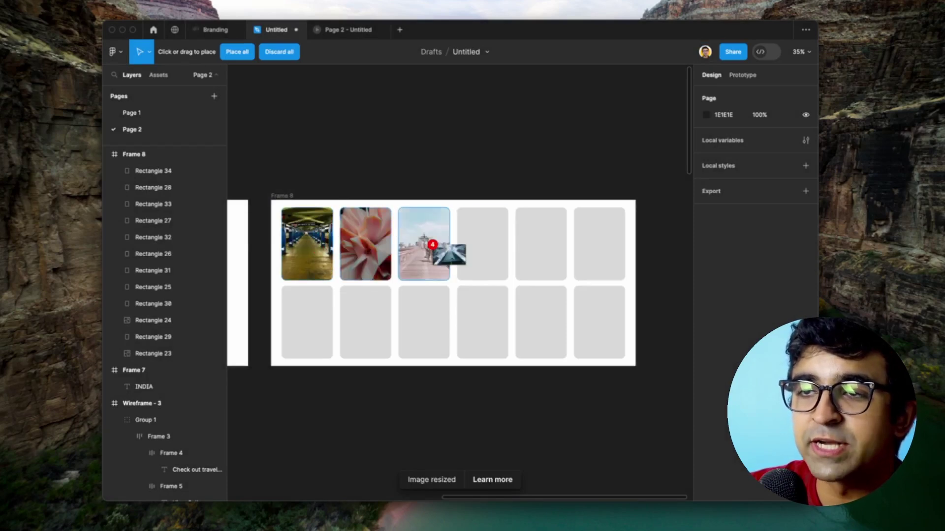
{"action": "left_click", "coordinate": [480, 248]}
{"action": "left_click", "coordinate": [533, 249]}
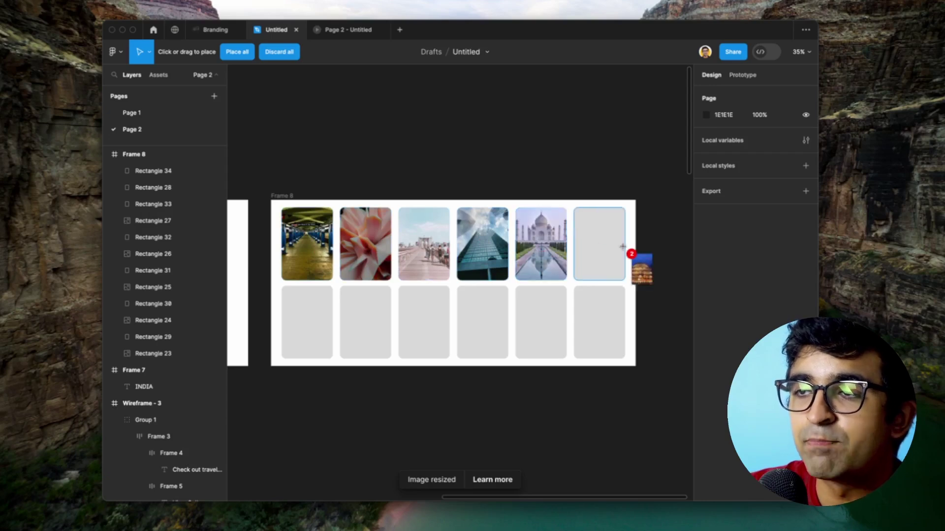
{"action": "left_click", "coordinate": [603, 251]}
{"action": "left_click", "coordinate": [605, 305]}
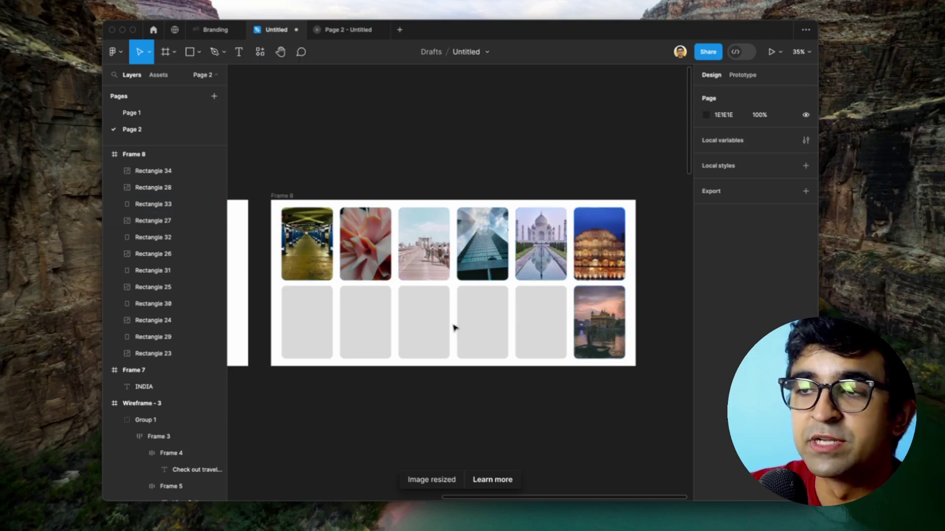
{"action": "scroll", "coordinate": [296, 198], "scroll_direction": "left", "scroll_amount": 1}
{"action": "left_click", "coordinate": [296, 197]}
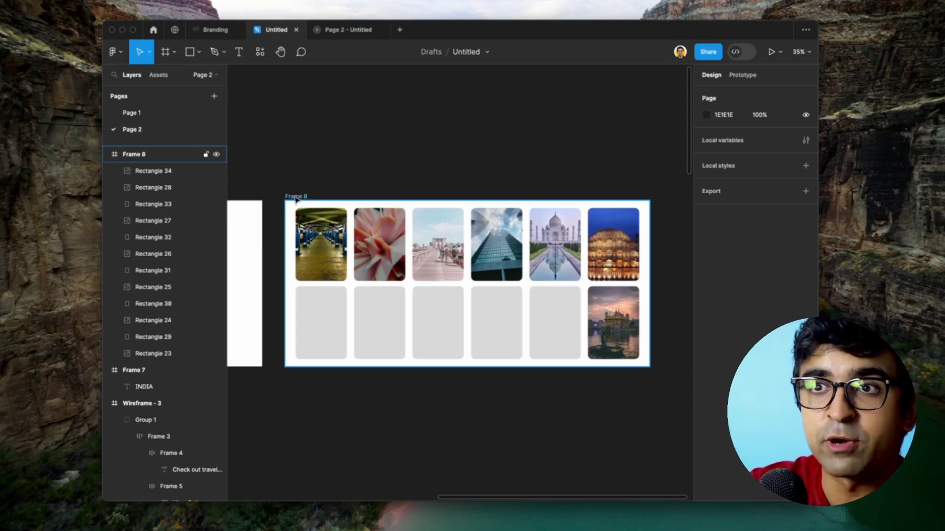
{"action": "left_click", "coordinate": [296, 197]}
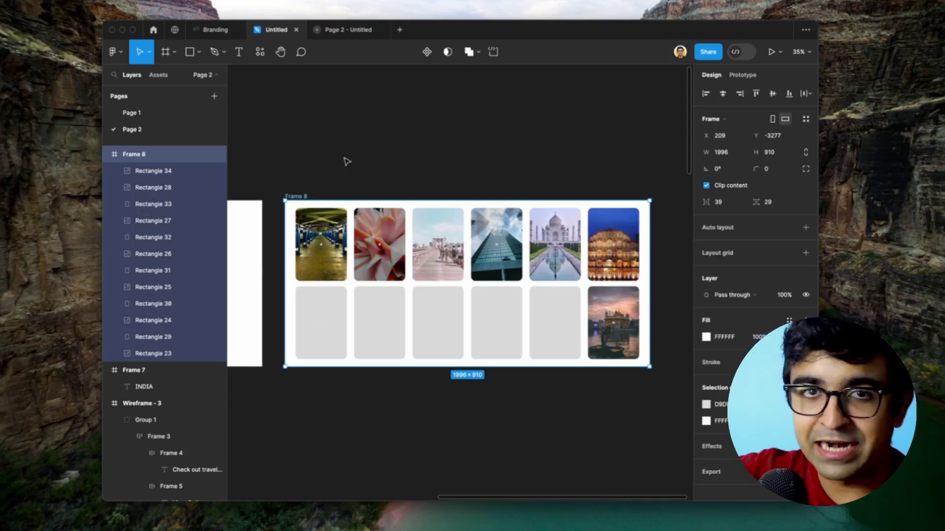
{"action": "left_click", "coordinate": [295, 150]}
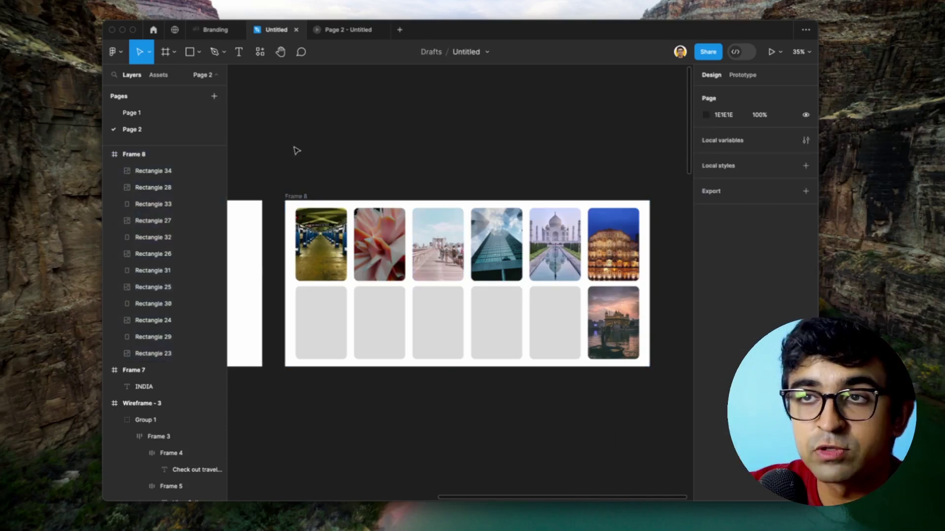
Skew Frame 8 into an isometric top plane with the Ease Isometric plugin.
{"action": "left_click", "coordinate": [260, 51]}
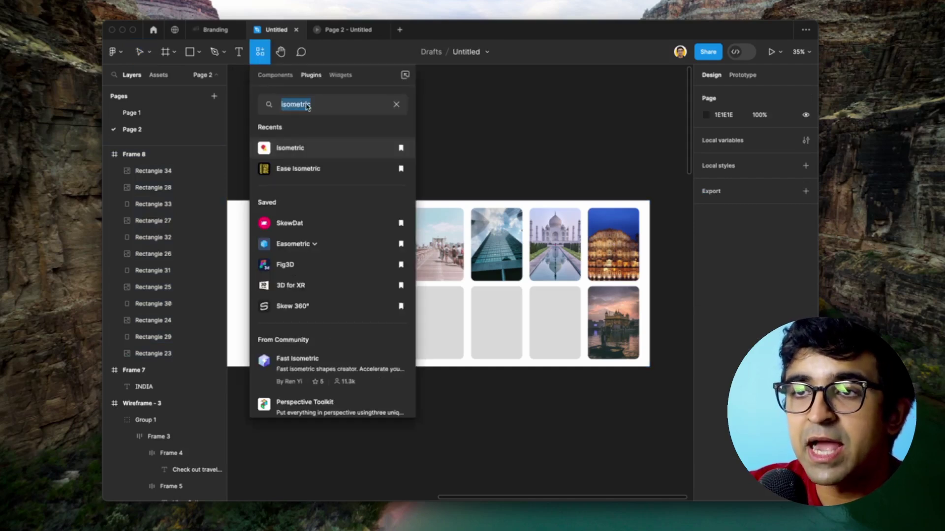
{"action": "left_click", "coordinate": [325, 103]}
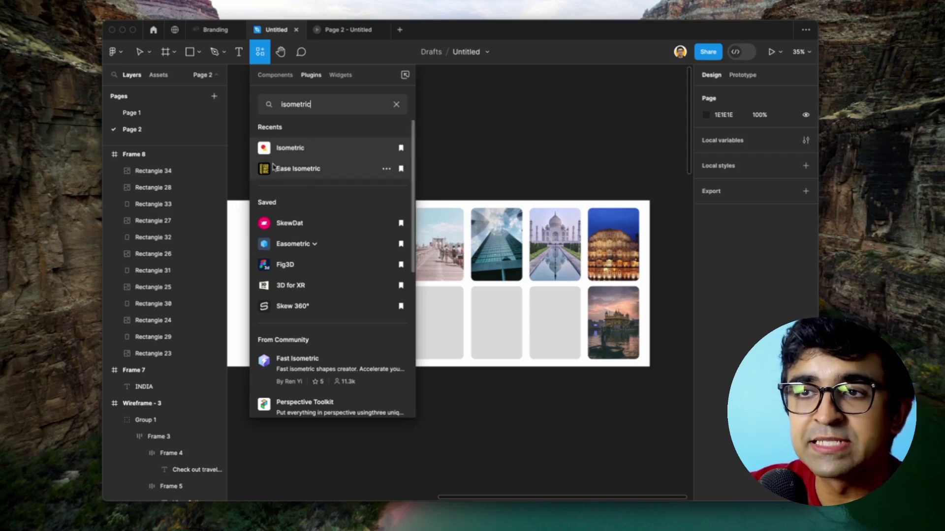
{"action": "left_click", "coordinate": [311, 170]}
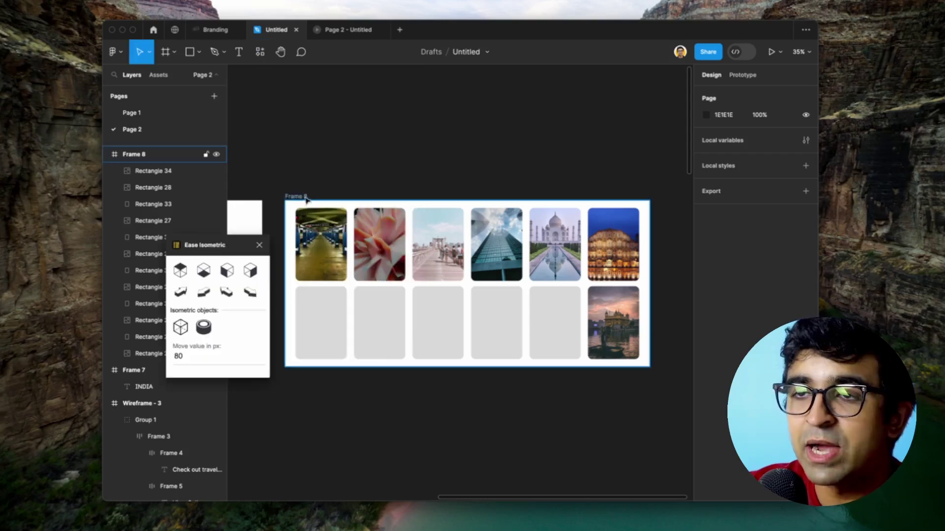
{"action": "left_click", "coordinate": [301, 197]}
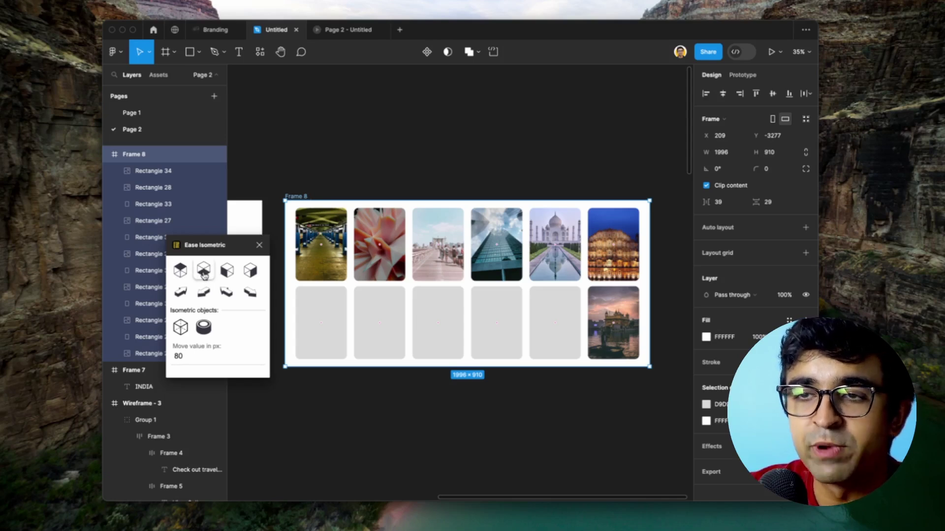
{"action": "left_click", "coordinate": [249, 271]}
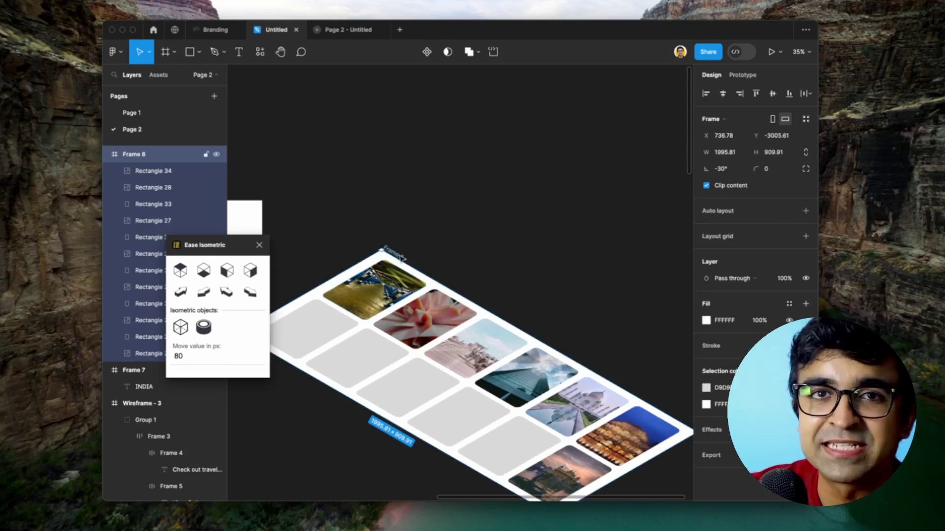
{"action": "left_click_drag", "start_coordinate": [218, 251], "coordinate": [544, 122]}
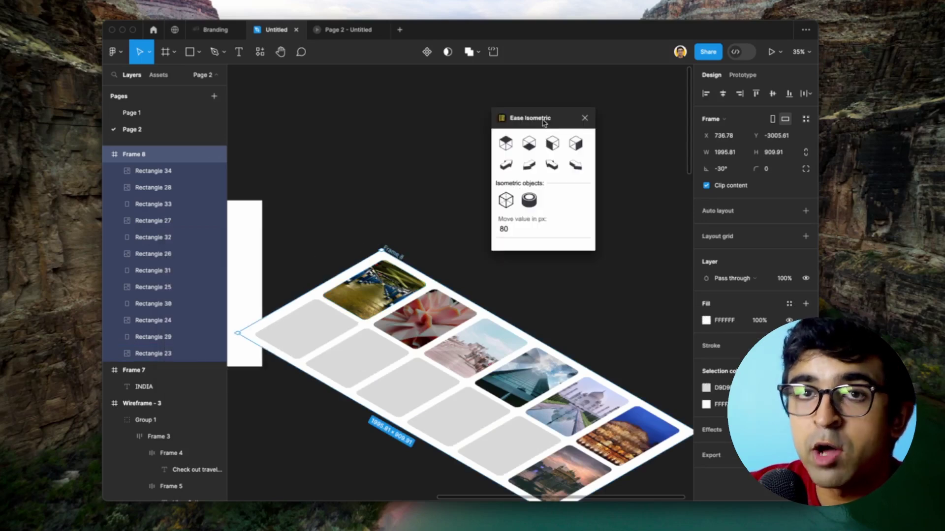
{"action": "left_click", "coordinate": [457, 146]}
Nest the isometric grid in the INDIA slide behind the title, at its lower right.
{"action": "scroll", "coordinate": [378, 192], "scroll_direction": "left", "scroll_amount": 10}
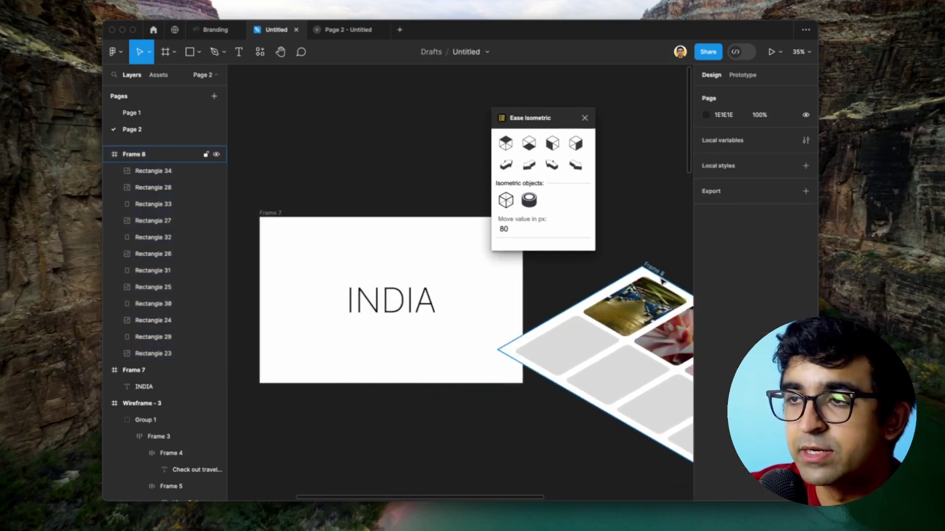
{"action": "left_click_drag", "start_coordinate": [661, 275], "coordinate": [389, 224]}
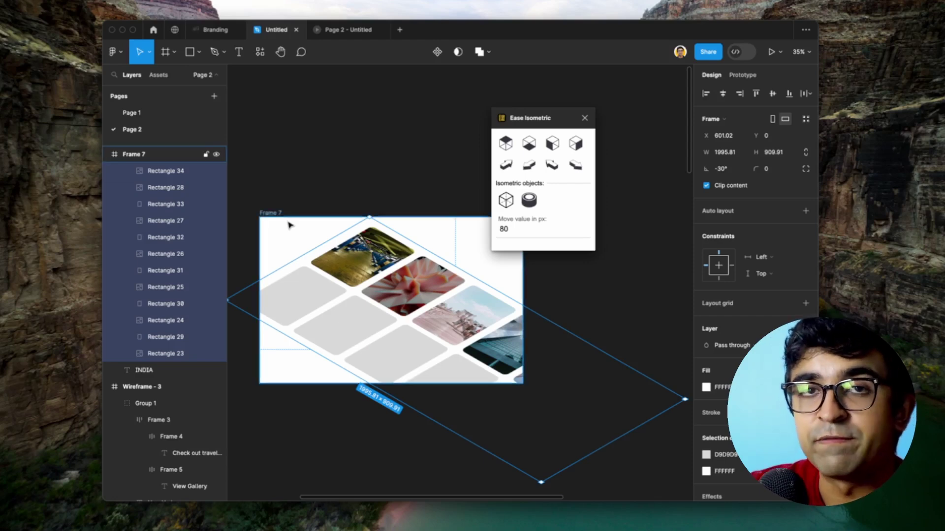
{"action": "key", "text": "super+bracketleft"}
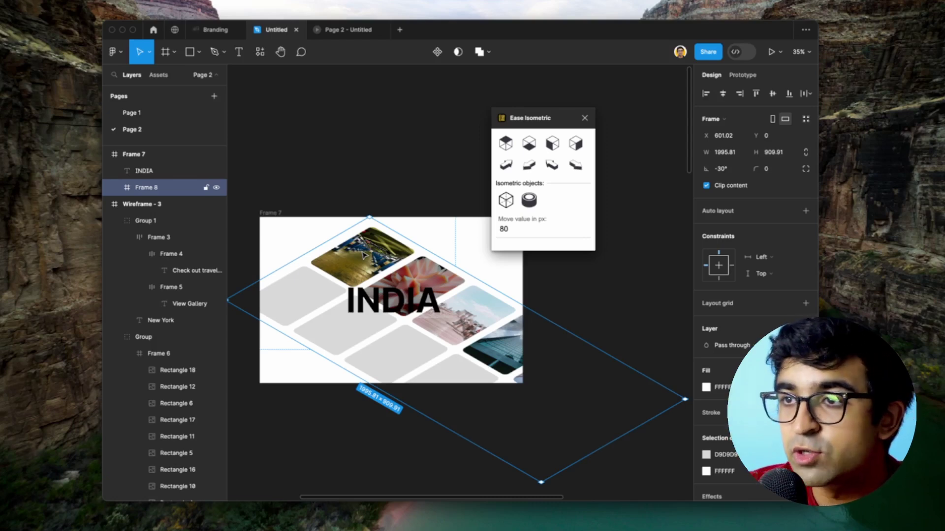
{"action": "left_click_drag", "start_coordinate": [363, 255], "coordinate": [509, 335]}
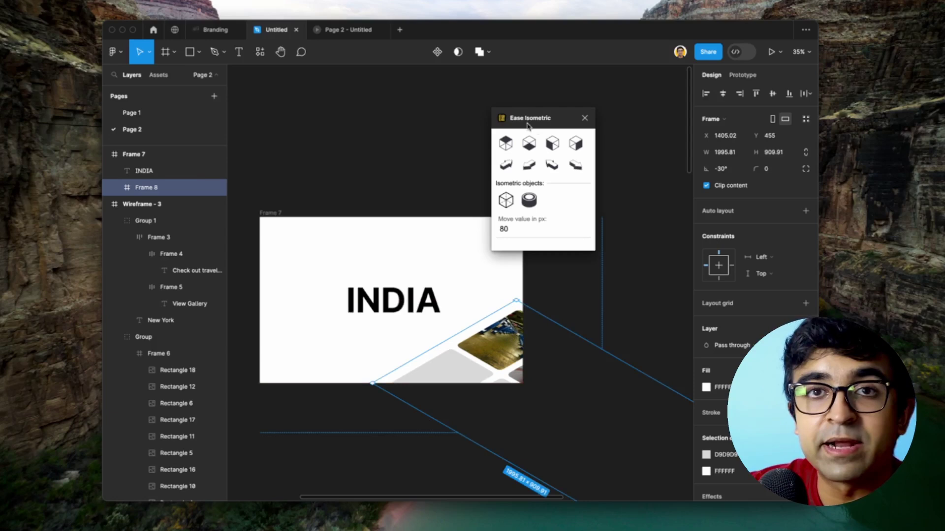
{"action": "left_click_drag", "start_coordinate": [527, 124], "coordinate": [548, 182]}
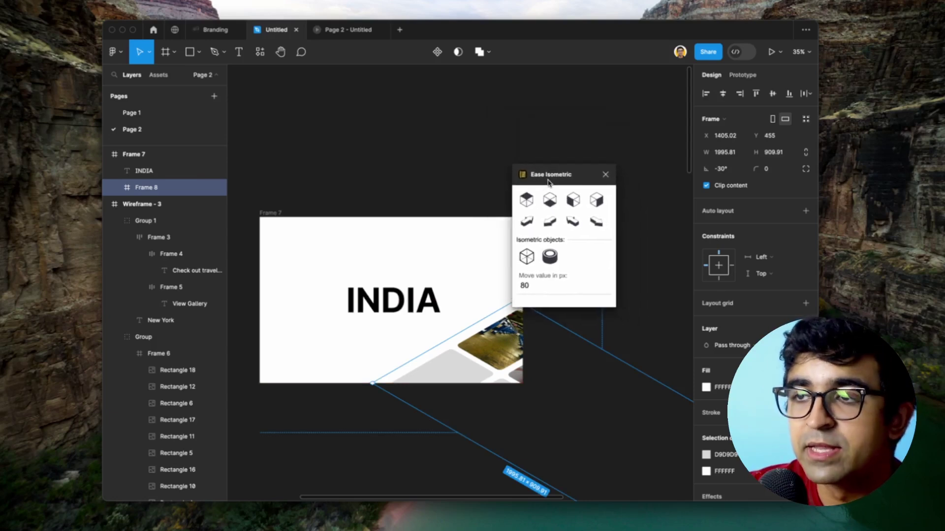
{"action": "left_click", "coordinate": [574, 226]}
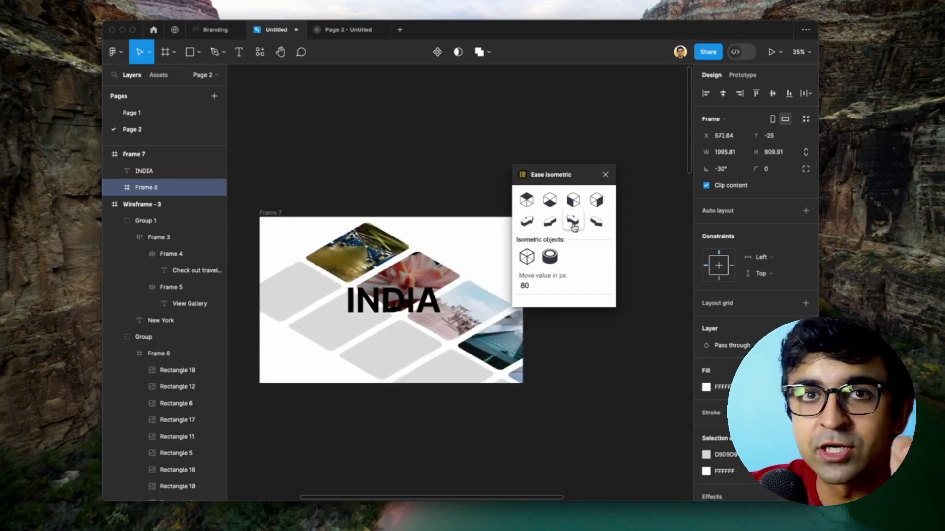
{"action": "left_click", "coordinate": [375, 179]}
{"action": "key", "text": "ctrl+z"}
{"action": "left_click", "coordinate": [302, 211]}
{"action": "left_click", "coordinate": [288, 204]}
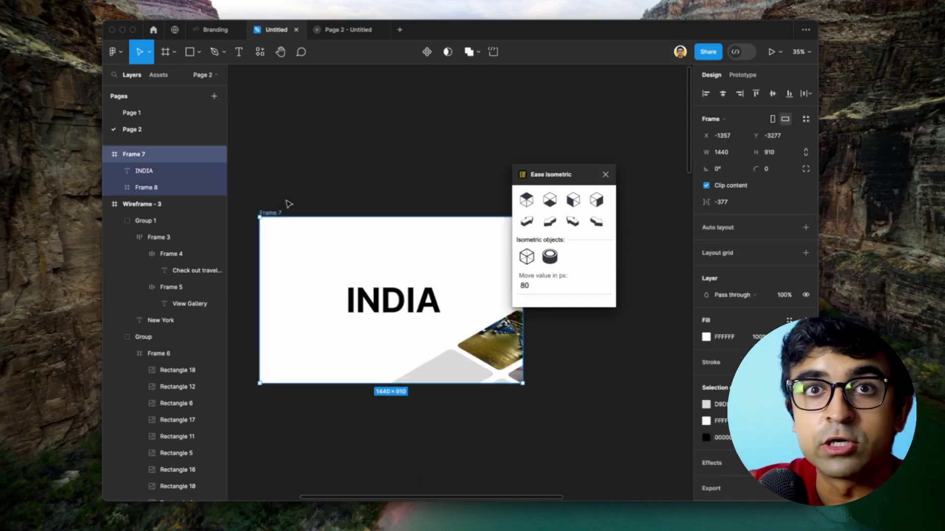
Duplicate the INDIA slide beside the original.
{"action": "key", "text": "ctrl+d"}
{"action": "key", "text": "Escape"}
{"action": "left_click_drag", "start_coordinate": [419, 201], "coordinate": [320, 181]}
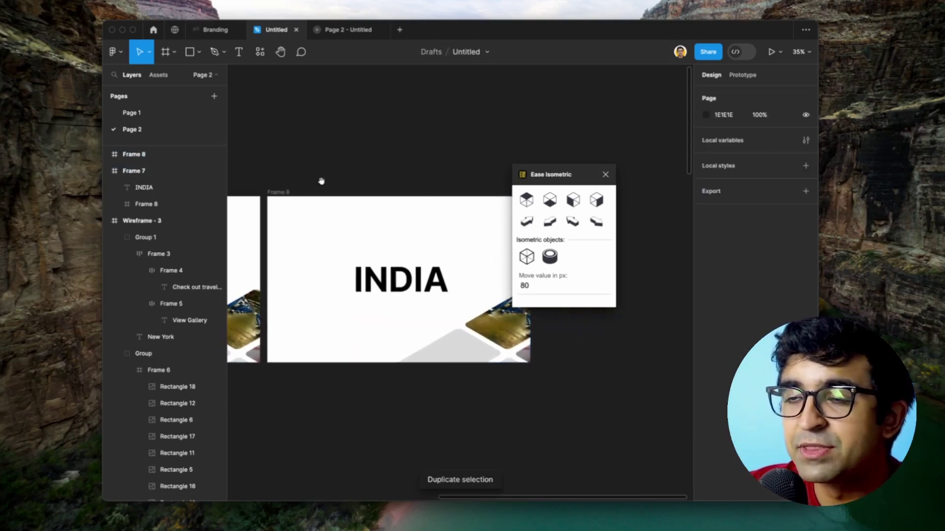
{"action": "scroll", "coordinate": [321, 181], "scroll_direction": "right", "scroll_amount": 2}
Step the duplicate's isometric photo grid up-left with Ease Isometric until it reaches the top-left corner.
{"action": "left_click", "coordinate": [467, 309], "text": "super"}
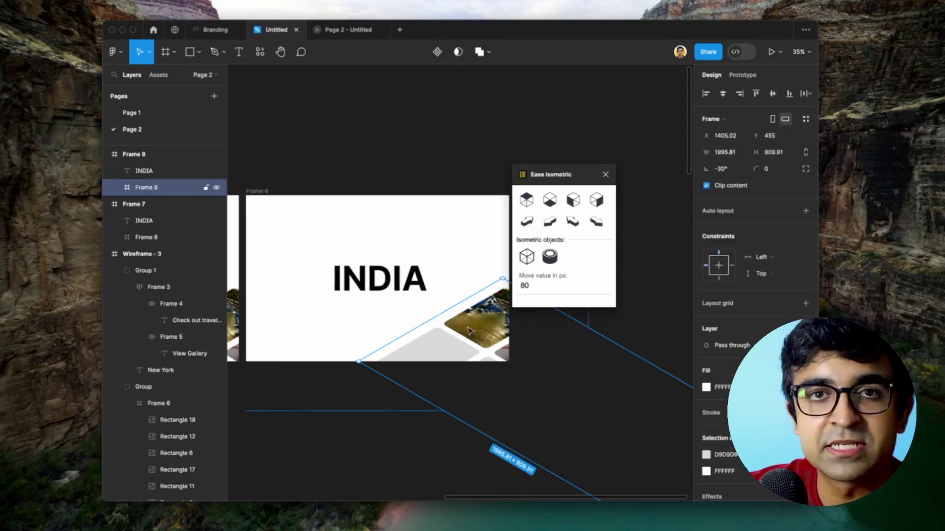
{"action": "left_click", "coordinate": [573, 222]}
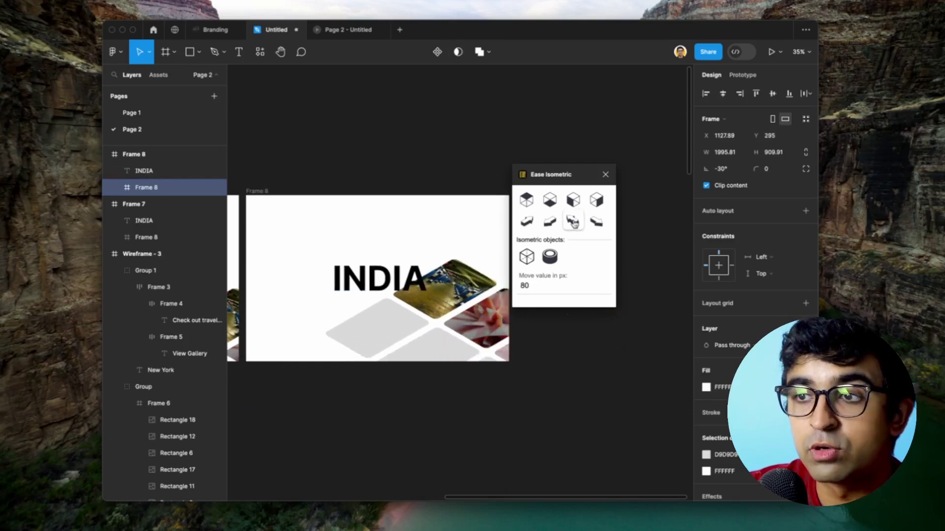
{"action": "left_click", "coordinate": [573, 223]}
{"action": "left_click", "coordinate": [573, 223]}
{"action": "left_click", "coordinate": [573, 222]}
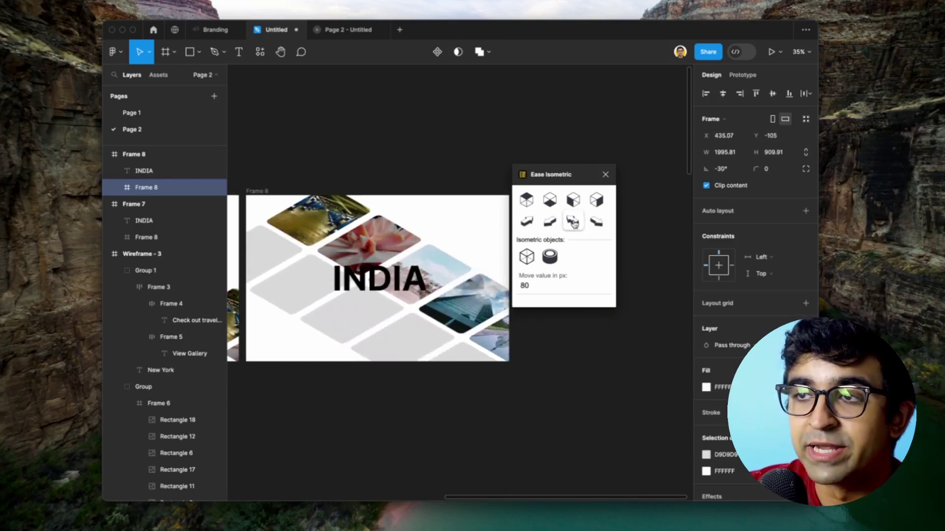
{"action": "left_click", "coordinate": [573, 222]}
{"action": "left_click", "coordinate": [573, 223]}
{"action": "left_click", "coordinate": [573, 222]}
{"action": "left_click", "coordinate": [573, 222]}
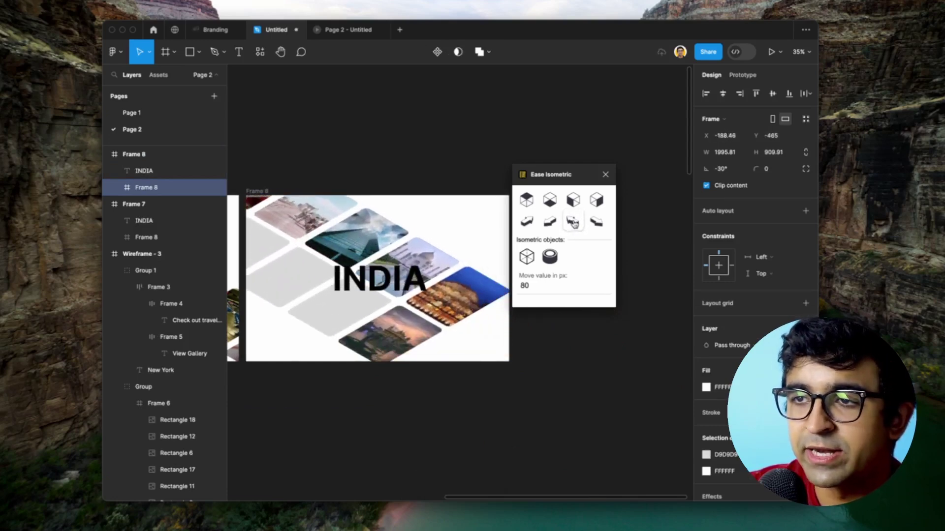
{"action": "left_click", "coordinate": [573, 223]}
{"action": "left_click", "coordinate": [573, 222]}
{"action": "left_click", "coordinate": [573, 223]}
{"action": "left_click", "coordinate": [573, 223]}
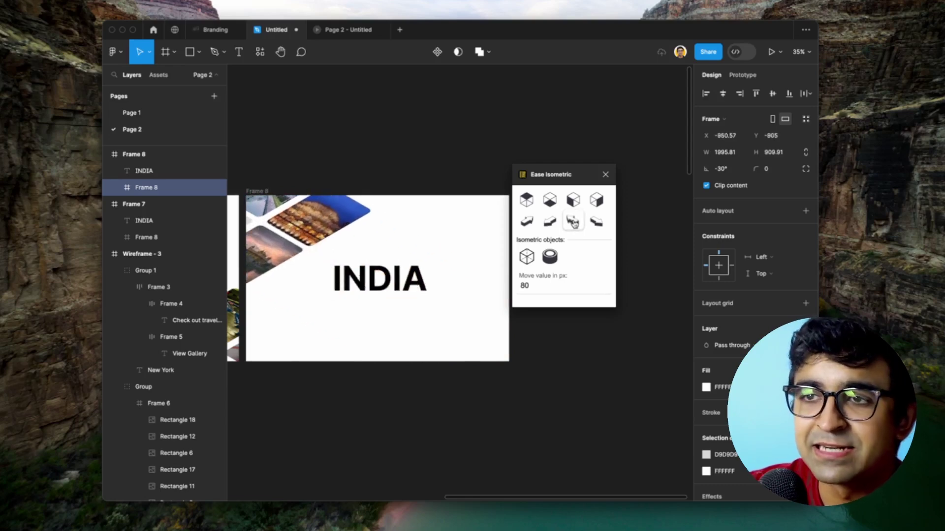
{"action": "left_click", "coordinate": [573, 222]}
{"action": "left_click", "coordinate": [573, 223]}
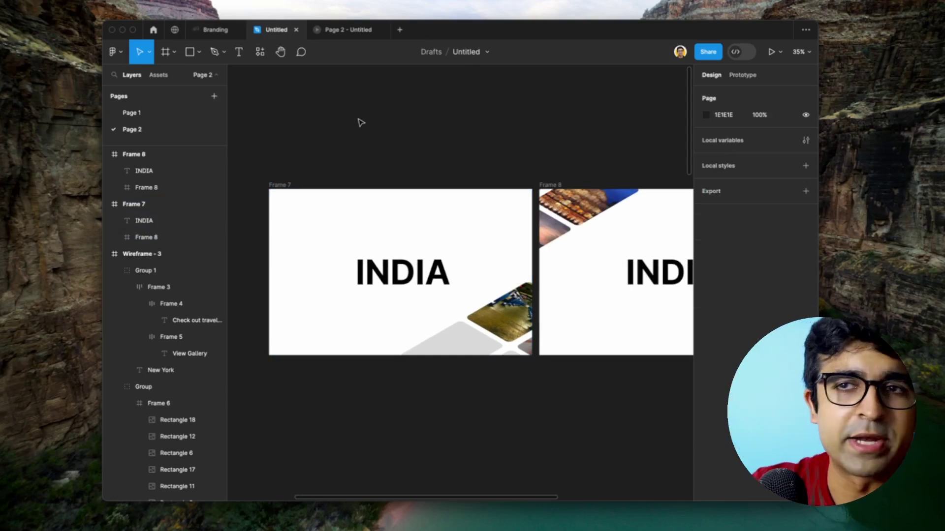
Link Frame 7 to Frame 8 with an After delay trigger of 1ms.
{"action": "left_click", "coordinate": [278, 186]}
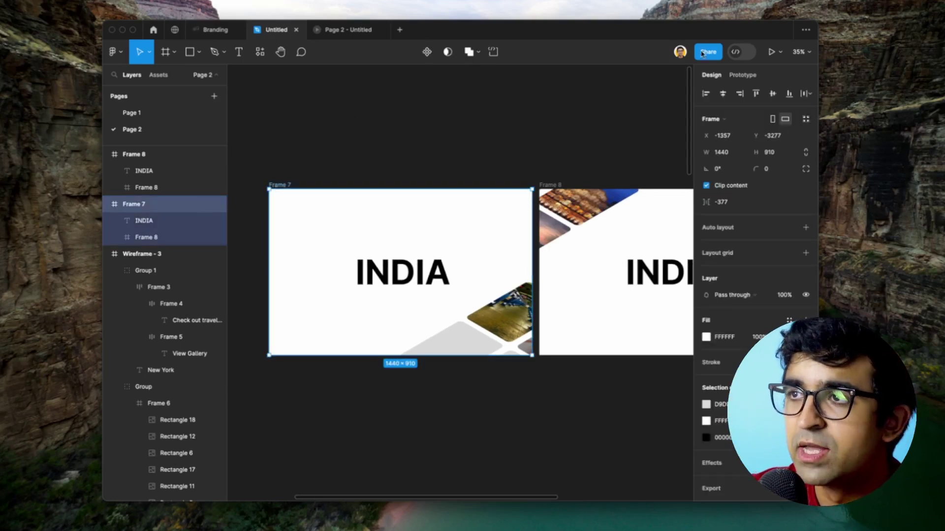
{"action": "left_click", "coordinate": [743, 75]}
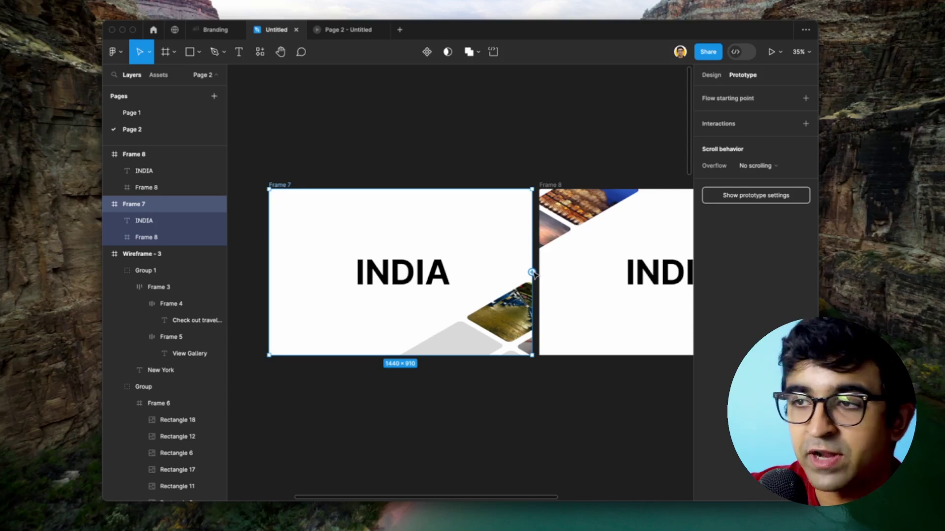
{"action": "left_click_drag", "start_coordinate": [532, 272], "coordinate": [616, 263]}
{"action": "left_click", "coordinate": [502, 297]}
{"action": "left_click", "coordinate": [502, 297]}
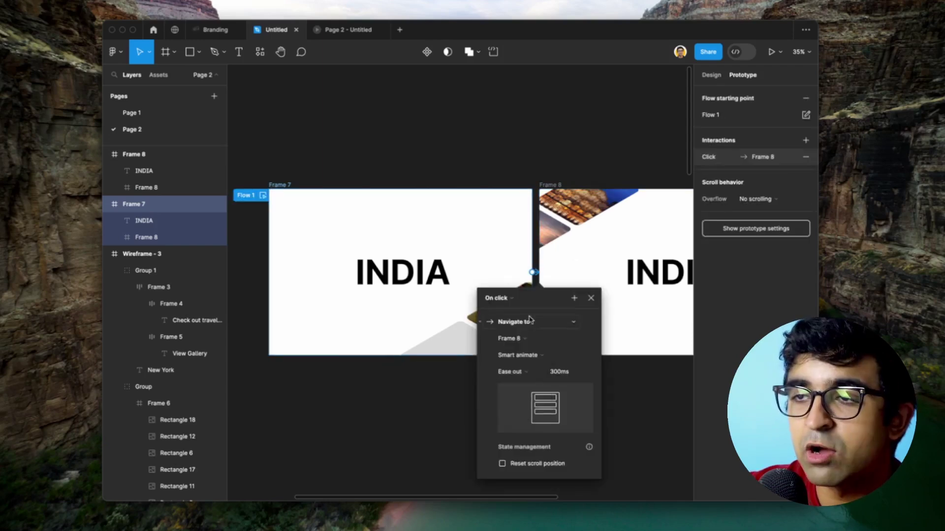
{"action": "left_click", "coordinate": [507, 297]}
{"action": "left_click", "coordinate": [506, 428]}
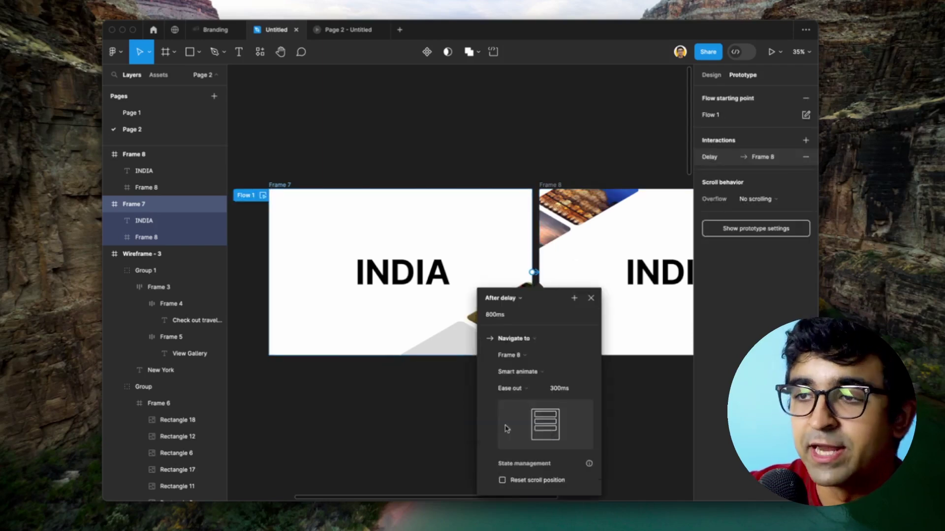
{"action": "left_click", "coordinate": [507, 316]}
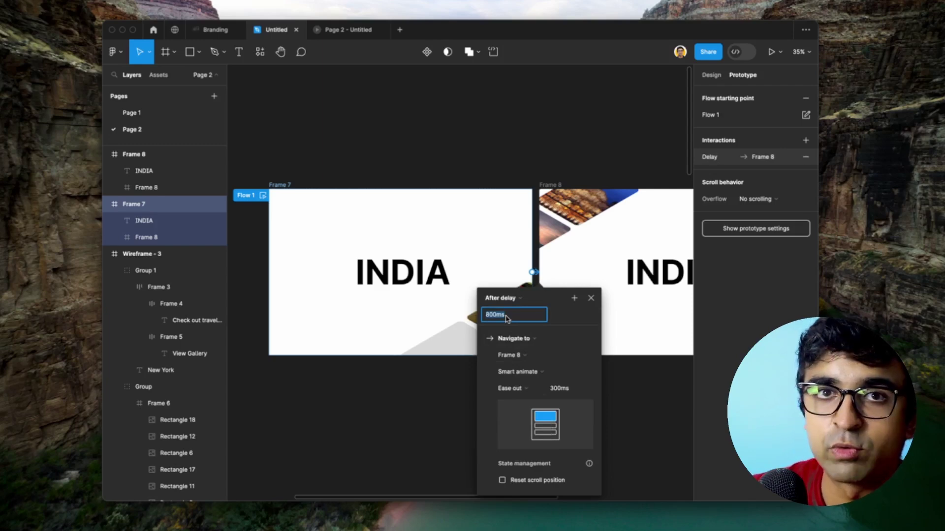
{"action": "type", "text": "1"}
{"action": "key", "text": "Return"}
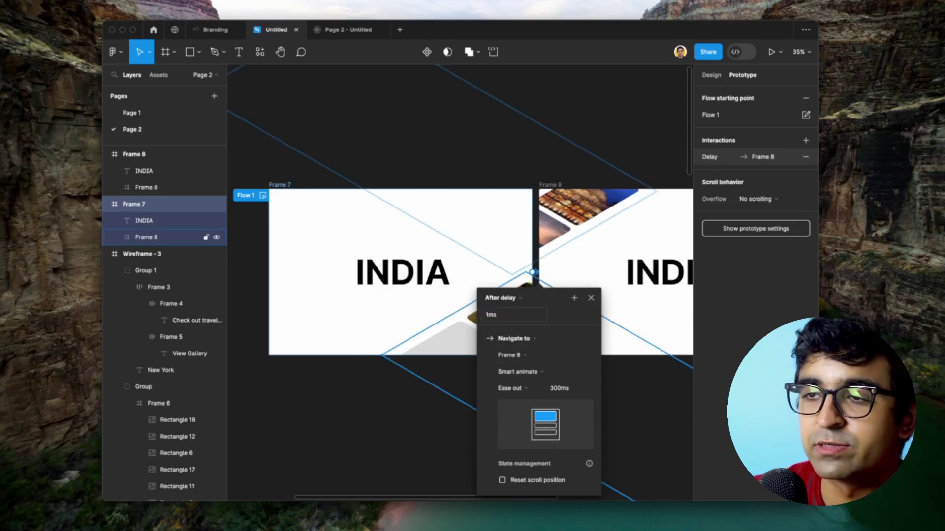
Give the transition Linear easing and a 10000ms duration.
{"action": "left_click", "coordinate": [520, 393]}
{"action": "key", "text": "Up"}
{"action": "key", "text": "Up"}
{"action": "key", "text": "Return"}
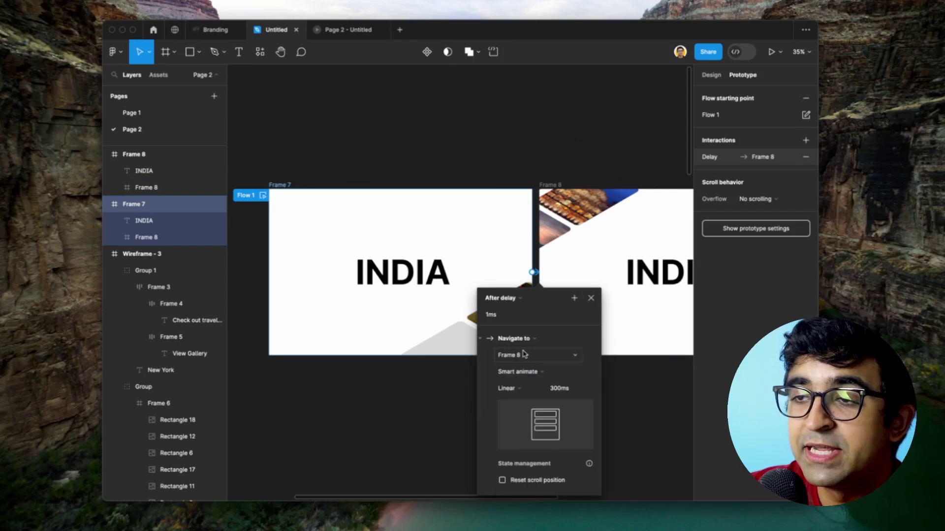
{"action": "left_click", "coordinate": [576, 390]}
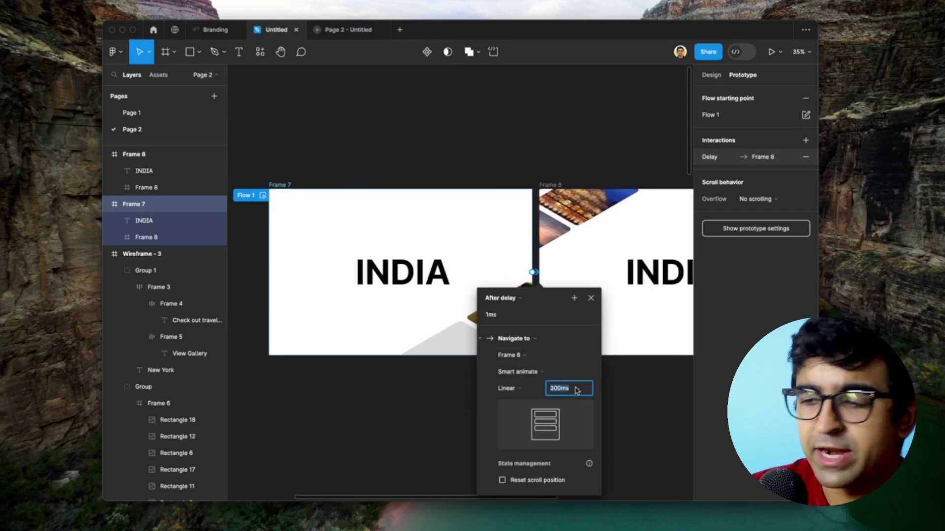
{"action": "type", "text": "1"}
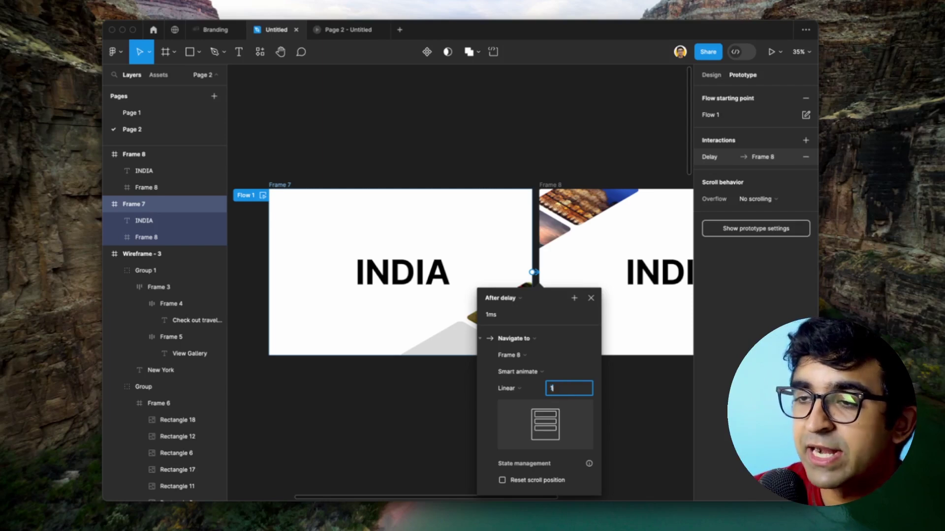
{"action": "type", "text": "0000"}
{"action": "key", "text": "Return"}
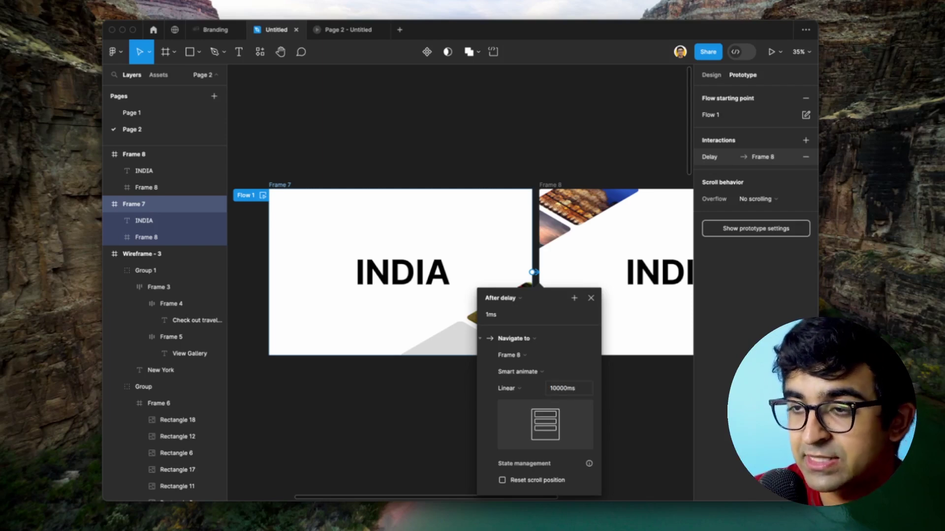
{"action": "key", "text": "Escape"}
Link Frame 8 back to Frame 7 with an After delay trigger.
{"action": "left_click", "coordinate": [552, 186]}
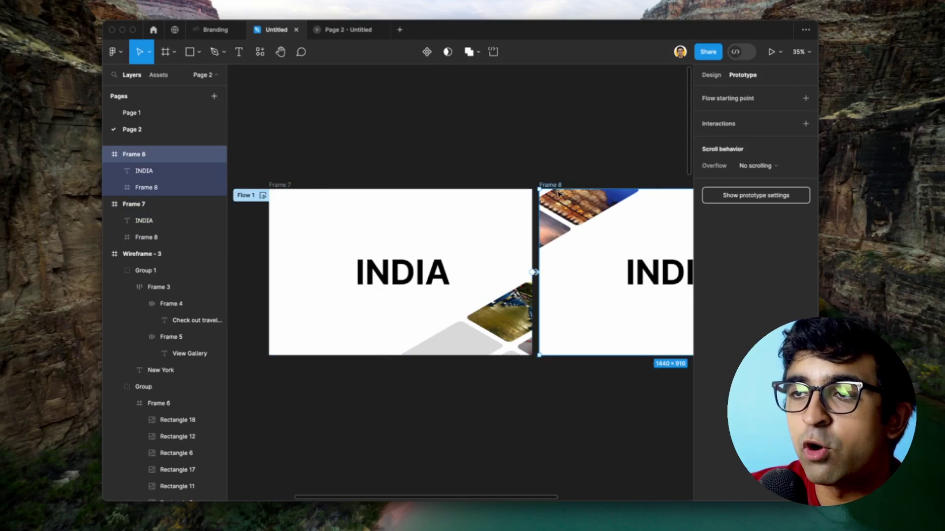
{"action": "scroll", "coordinate": [541, 221], "scroll_direction": "right", "scroll_amount": 5}
{"action": "scroll", "coordinate": [541, 221], "scroll_direction": "up", "scroll_amount": 1}
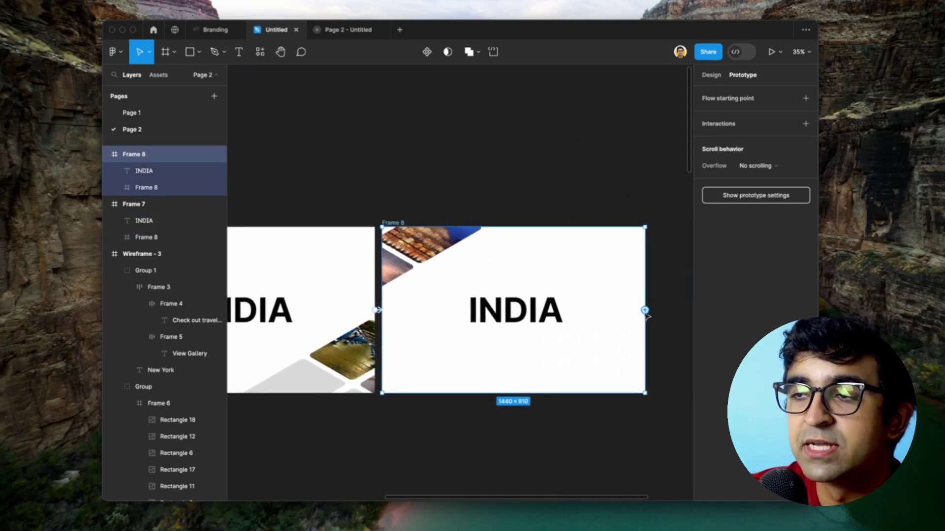
{"action": "left_click_drag", "start_coordinate": [644, 310], "coordinate": [290, 340]}
{"action": "left_click", "coordinate": [720, 141]}
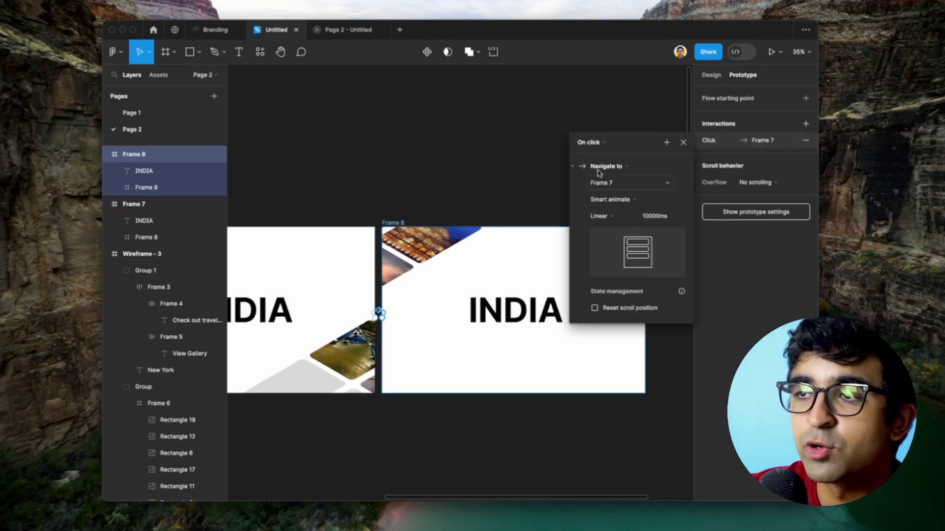
{"action": "left_click", "coordinate": [593, 142]}
{"action": "left_click", "coordinate": [593, 271]}
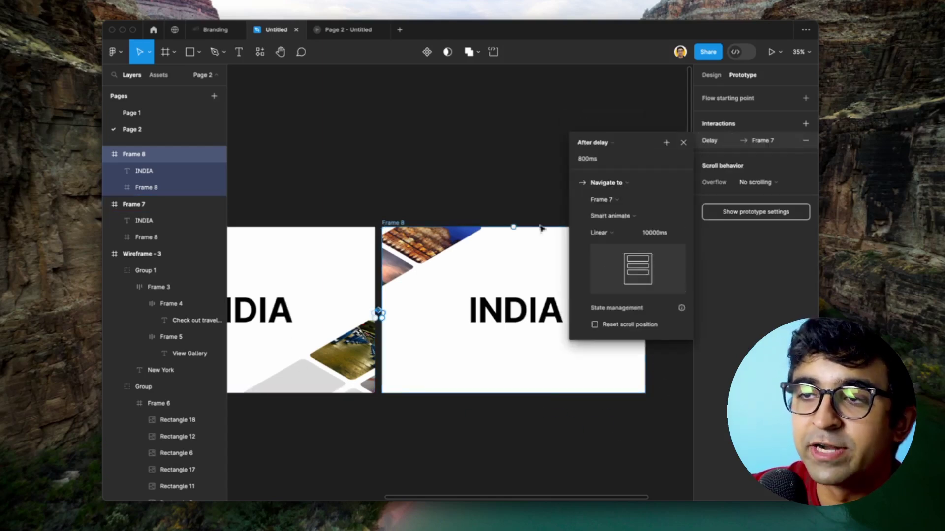
Preview the Flow 1 prototype.
{"action": "key", "text": "Escape"}
{"action": "scroll", "coordinate": [363, 251], "scroll_direction": "left", "scroll_amount": 5}
{"action": "left_click", "coordinate": [297, 246]}
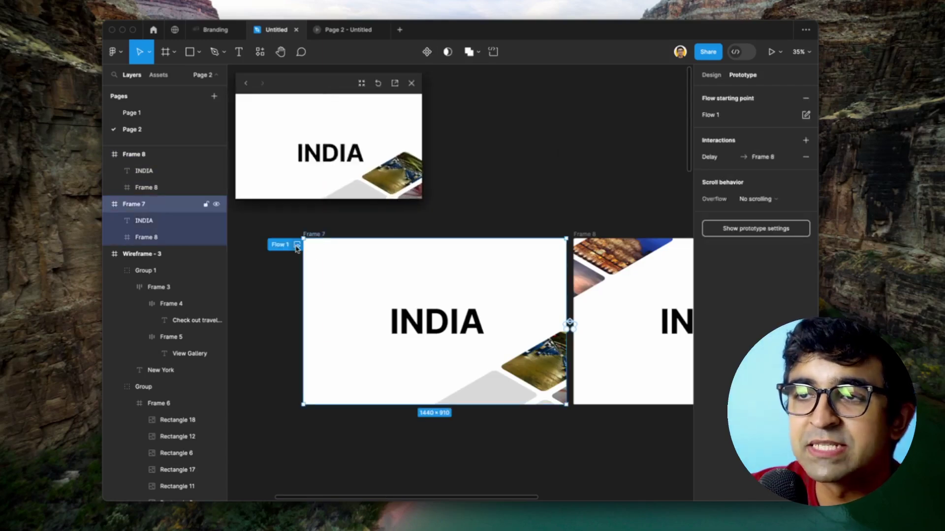
Enlarge the prototype preview, step the New York carousel forward and back, then return to the editor.
{"action": "left_click_drag", "start_coordinate": [472, 239], "coordinate": [652, 336]}
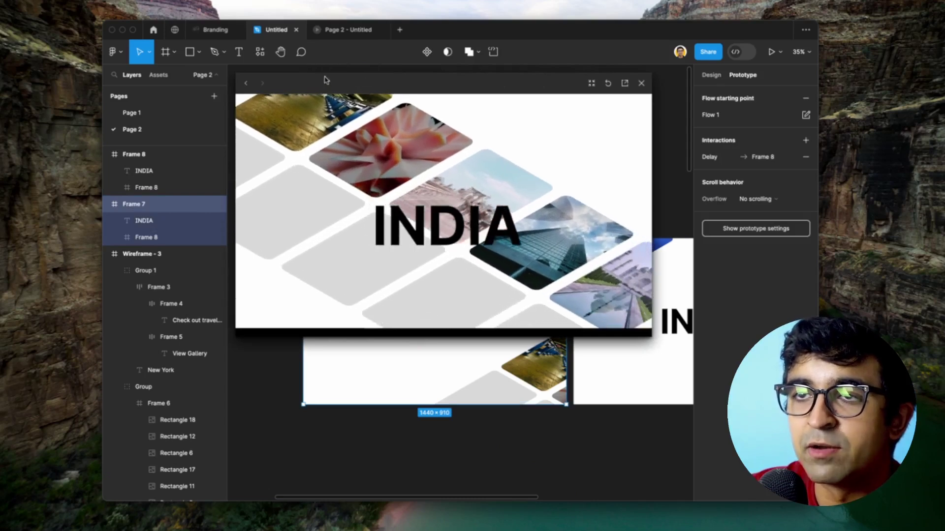
{"action": "left_click_drag", "start_coordinate": [323, 80], "coordinate": [288, 81]}
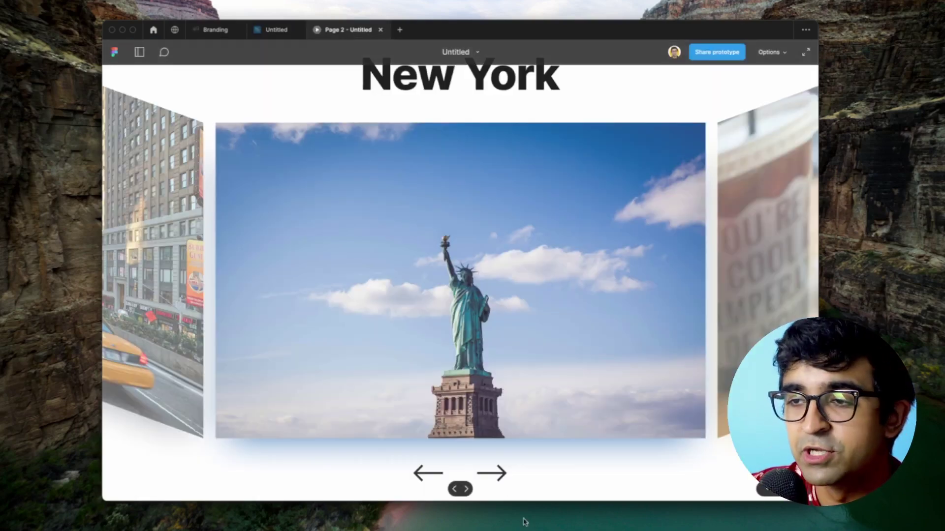
{"action": "left_click", "coordinate": [492, 473]}
{"action": "left_click", "coordinate": [426, 474]}
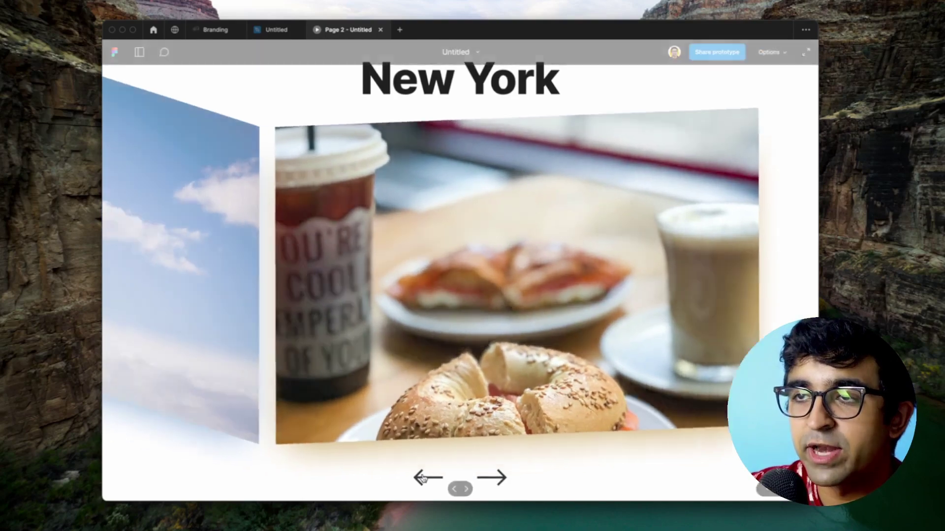
{"action": "left_click", "coordinate": [425, 474]}
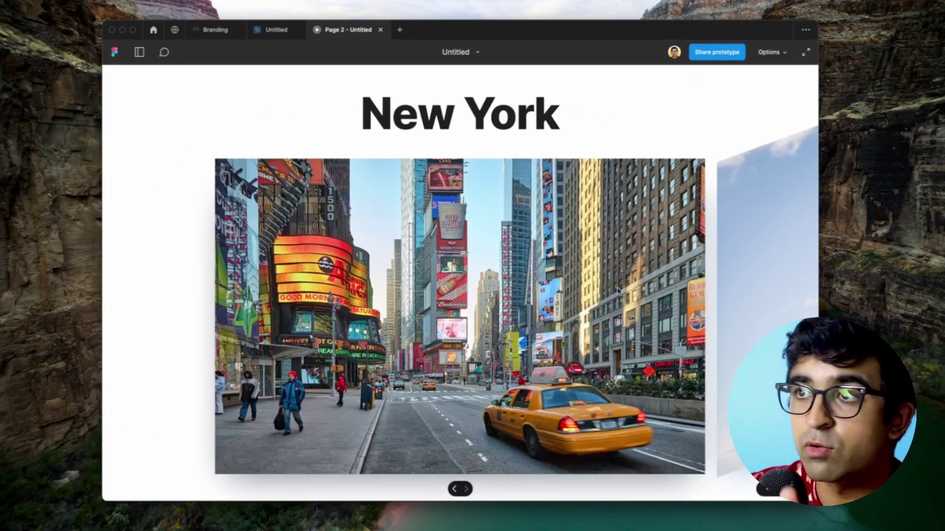
{"action": "key", "text": "ctrl+shift+Tab"}
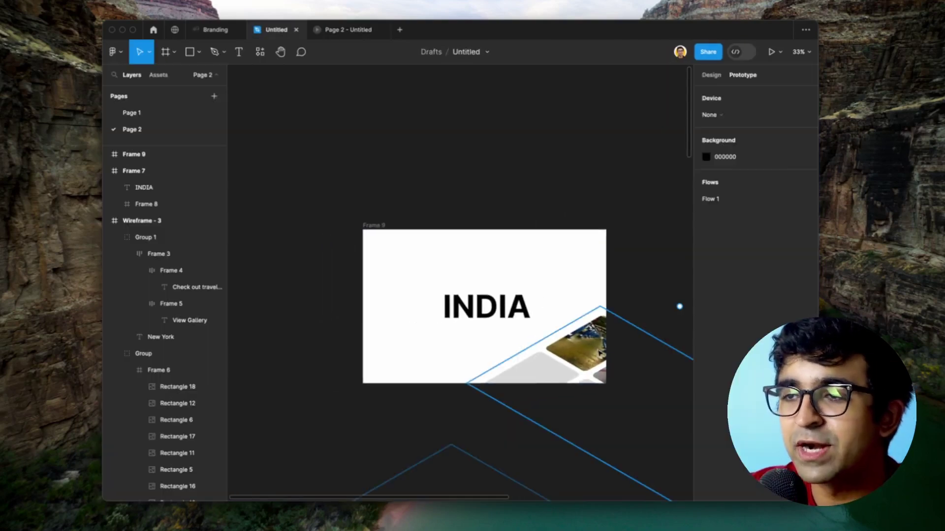
Delete the tilted image grid and draw a centred rectangle below the INDIA heading.
{"action": "left_click", "coordinate": [599, 352]}
{"action": "key", "text": "Delete"}
{"action": "left_click", "coordinate": [512, 314]}
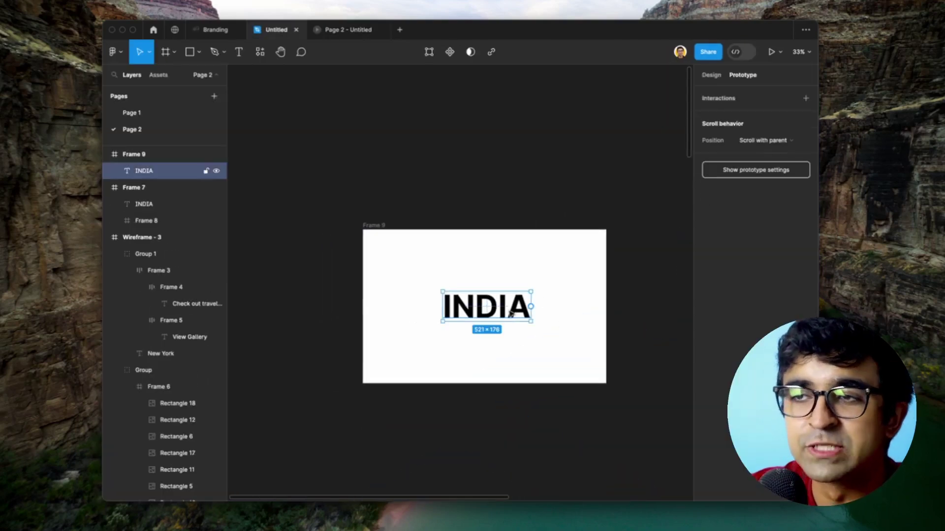
{"action": "scroll", "coordinate": [510, 314], "scroll_direction": "up", "scroll_amount": 2}
{"action": "scroll", "coordinate": [559, 297], "scroll_direction": "right", "scroll_amount": 2}
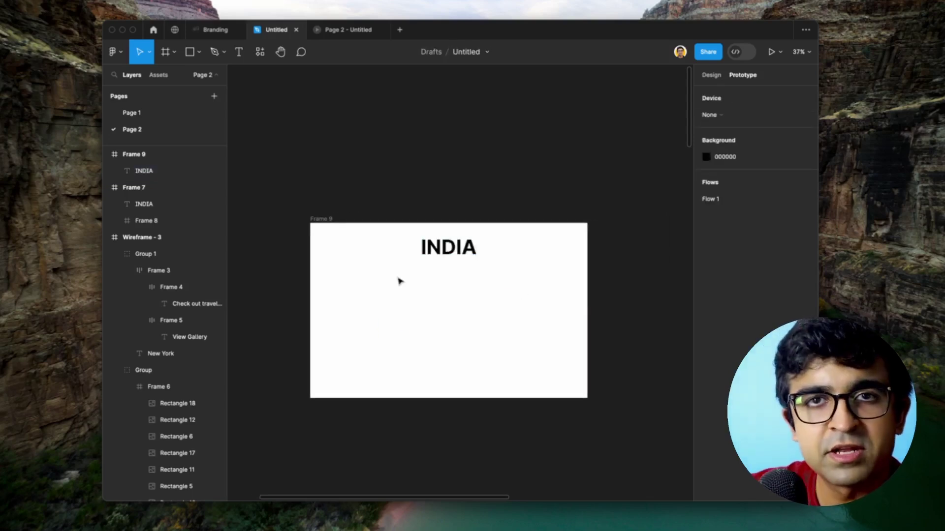
{"action": "key", "text": "r"}
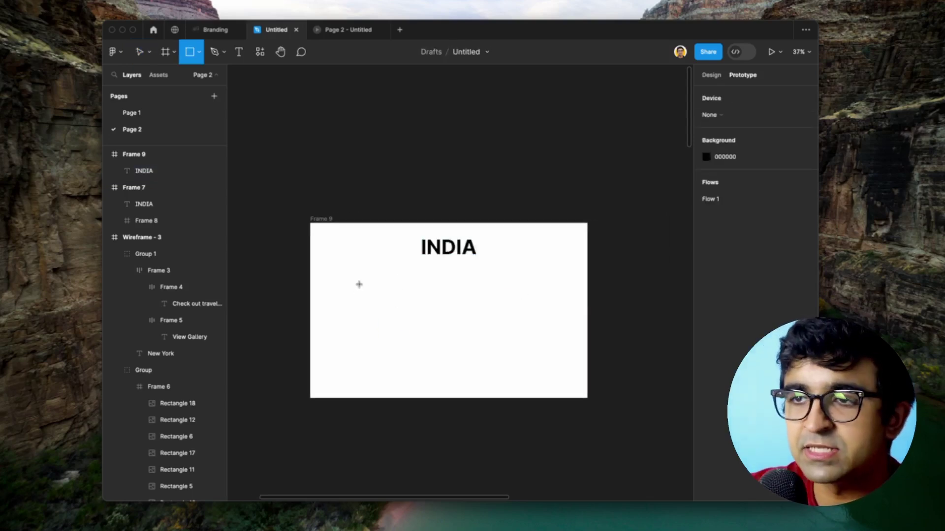
{"action": "left_click_drag", "start_coordinate": [351, 274], "coordinate": [536, 382]}
{"action": "left_click_drag", "start_coordinate": [477, 356], "coordinate": [481, 353]}
Give the rectangle an image fill using the Golden Temple photo.
{"action": "left_click", "coordinate": [714, 77]}
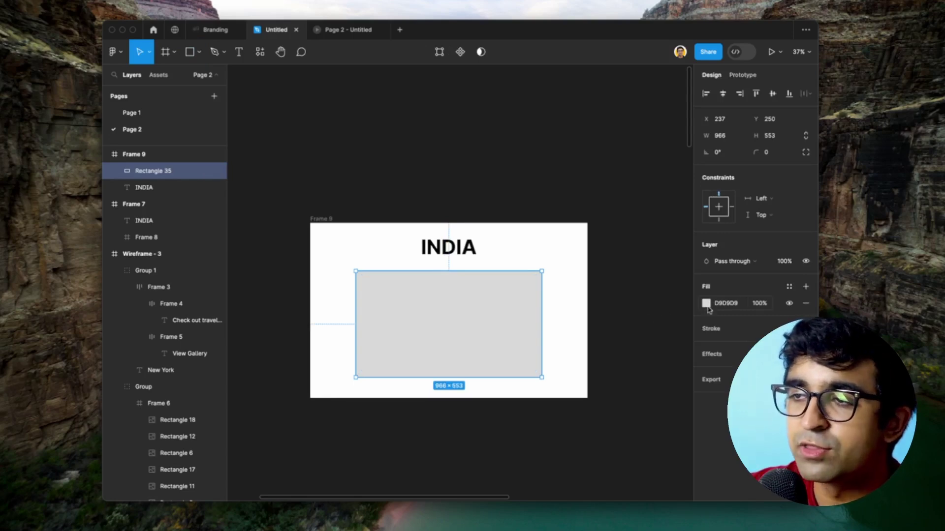
{"action": "left_click", "coordinate": [708, 307]}
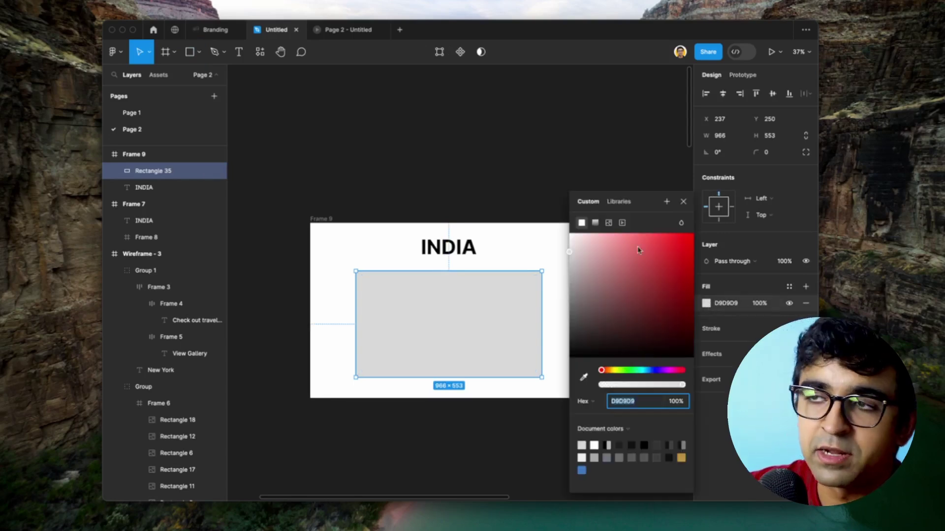
{"action": "left_click", "coordinate": [609, 224]}
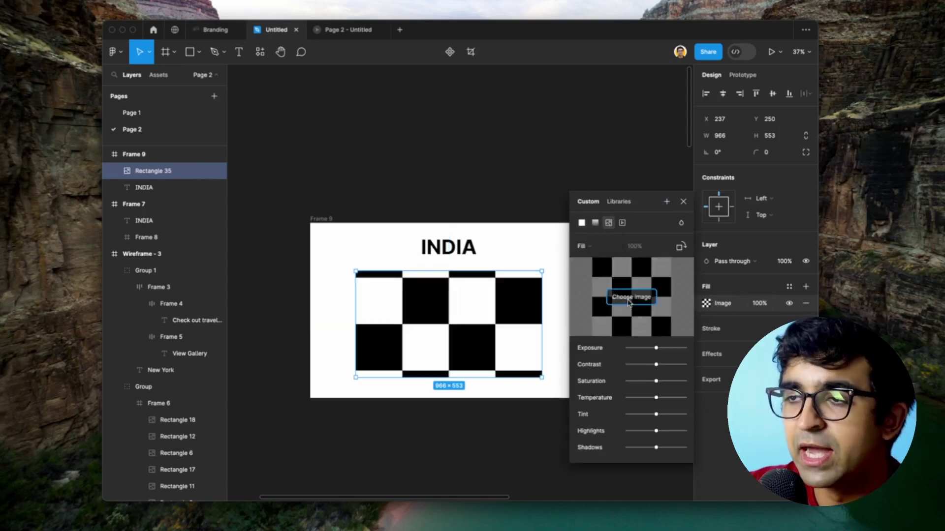
{"action": "left_click", "coordinate": [629, 301]}
{"action": "scroll", "coordinate": [629, 304], "scroll_direction": "down", "scroll_amount": 3}
{"action": "double_click", "coordinate": [532, 266]}
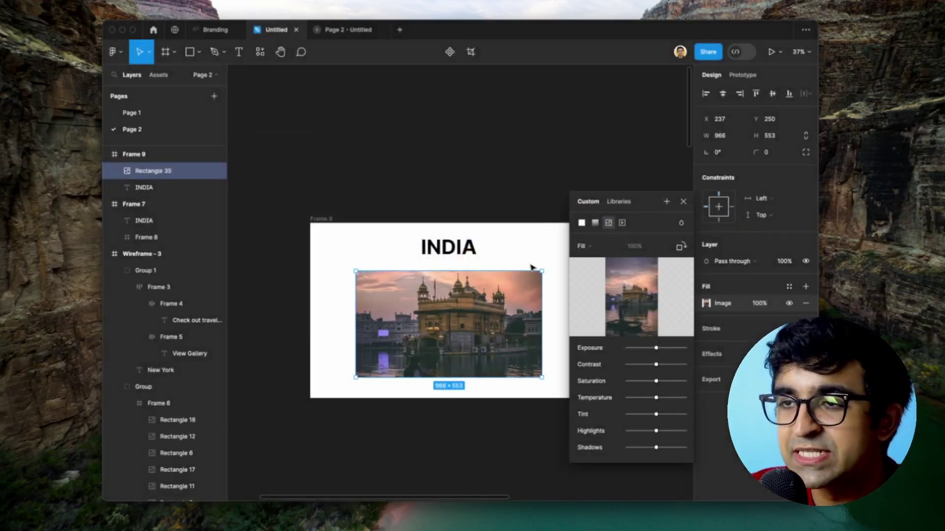
{"action": "left_click", "coordinate": [532, 265]}
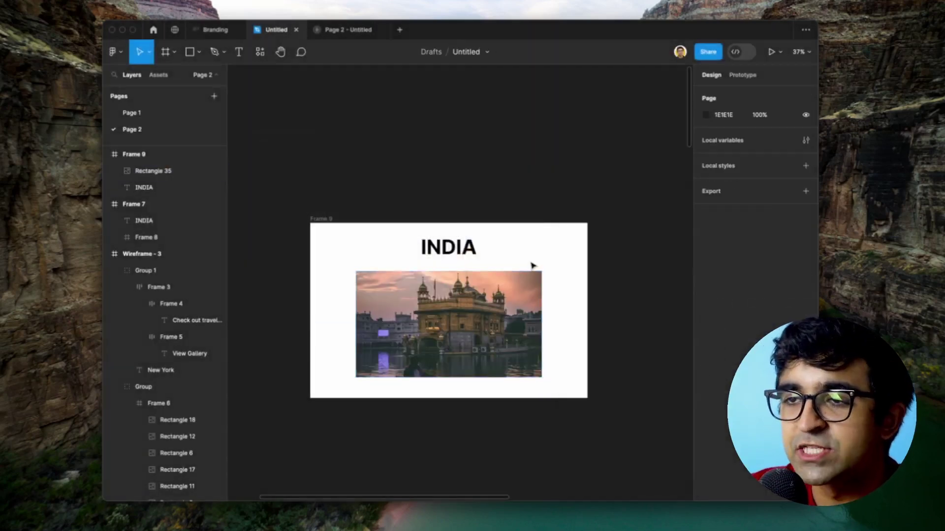
{"action": "left_click", "coordinate": [153, 171]}
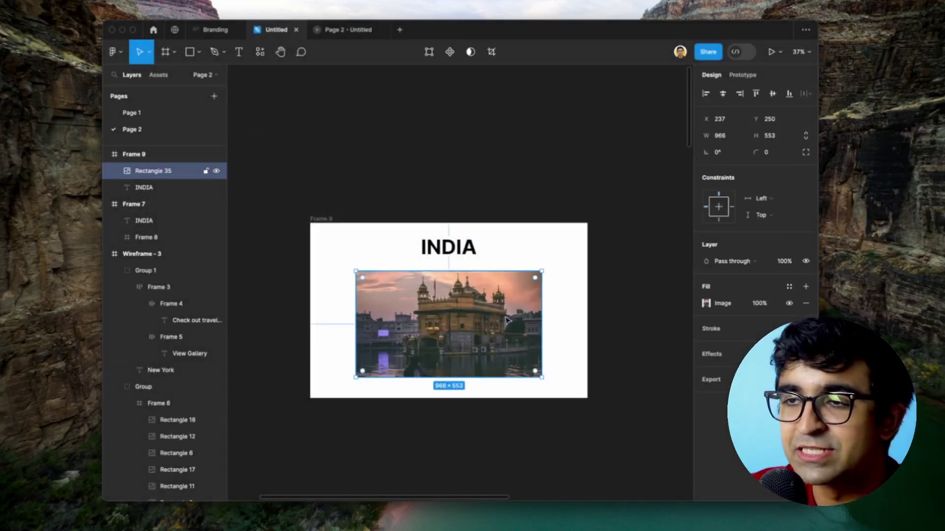
{"action": "left_click", "coordinate": [489, 195]}
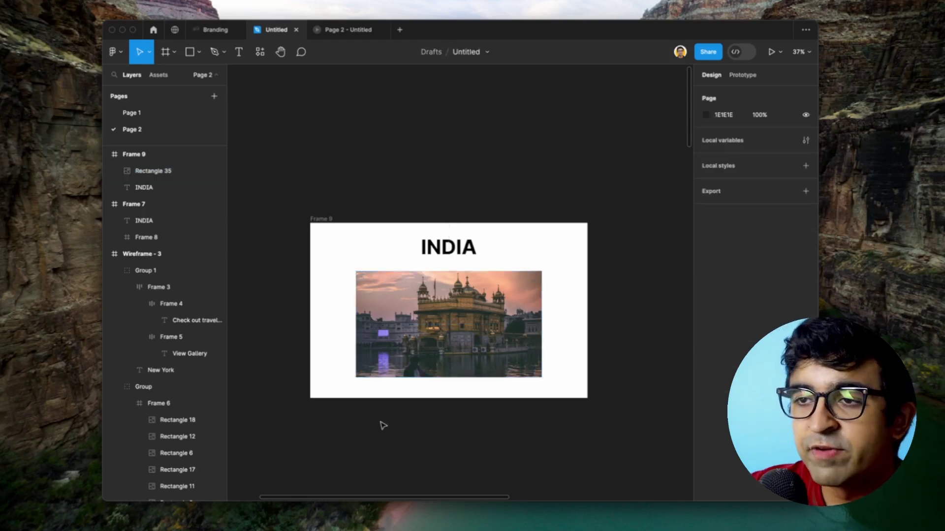
{"action": "scroll", "coordinate": [382, 424], "scroll_direction": "up", "scroll_amount": 2}
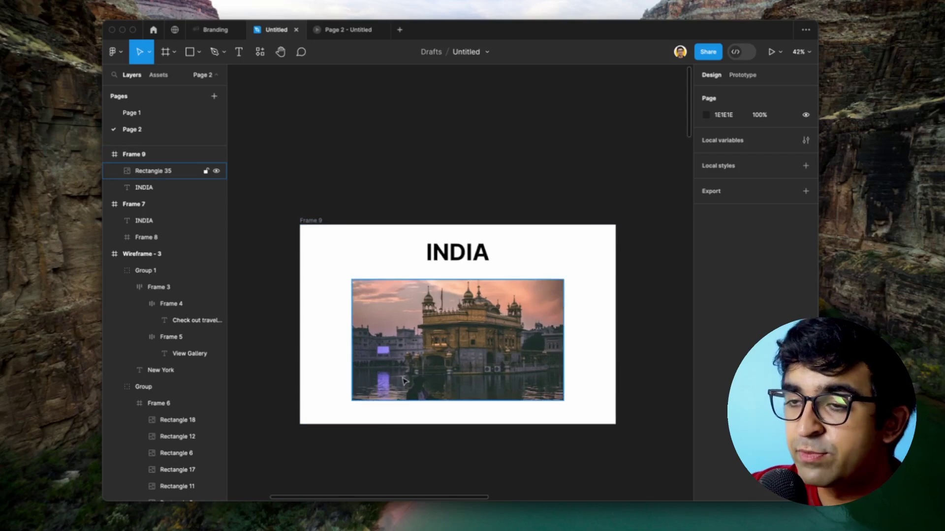
{"action": "key", "text": "r"}
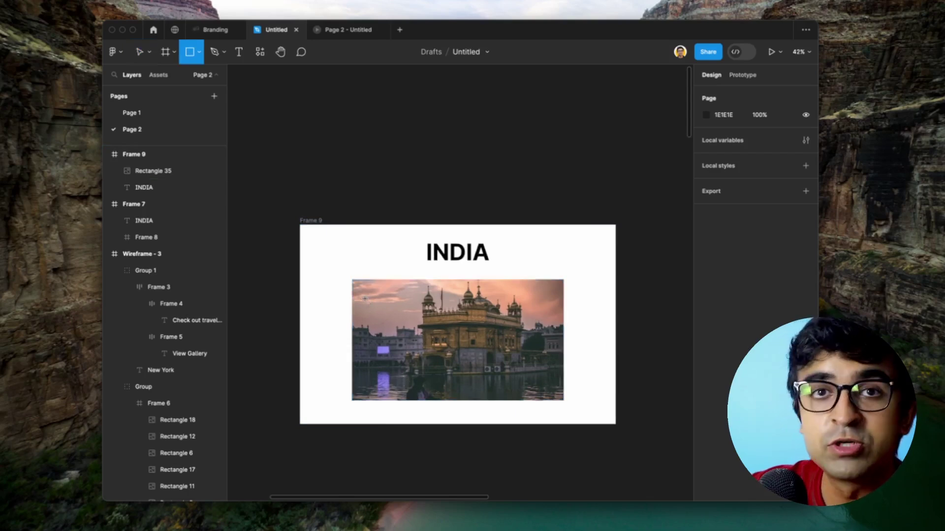
Draw a second rectangle over the photo and send it behind the photo.
{"action": "left_click_drag", "start_coordinate": [358, 286], "coordinate": [559, 406]}
{"action": "key", "text": "Escape"}
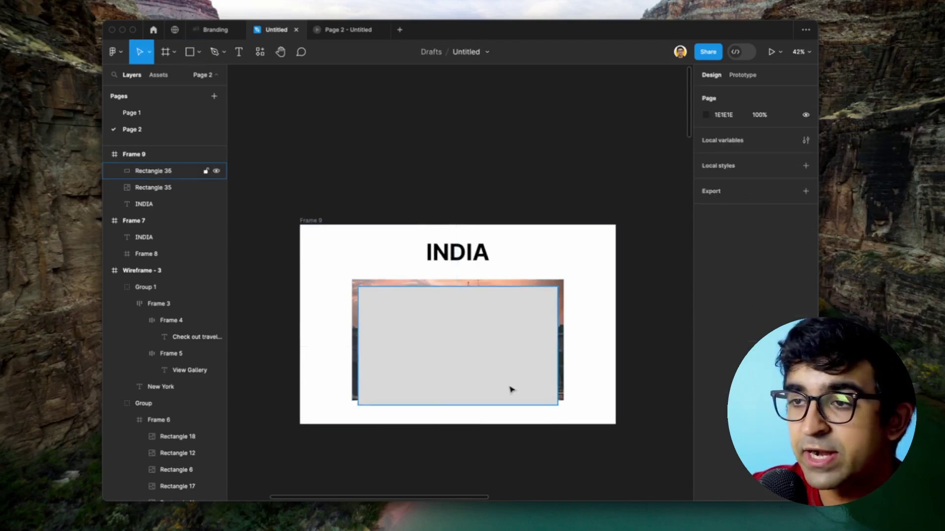
{"action": "left_click", "coordinate": [511, 390]}
{"action": "key", "text": "super+bracketleft"}
{"action": "key", "text": "super+bracketleft"}
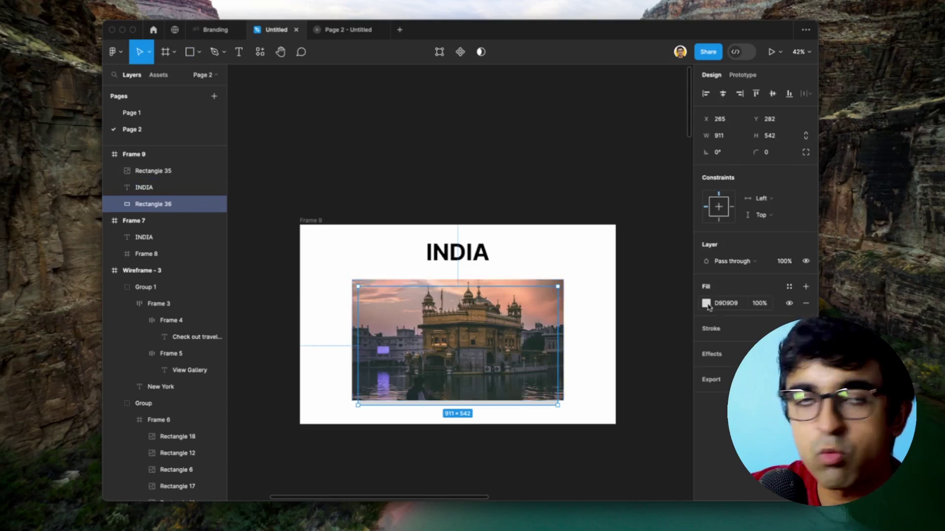
Fill the back rectangle with peach FDAE87 sampled from the photo with the eyedropper.
{"action": "left_click", "coordinate": [706, 304]}
{"action": "left_click", "coordinate": [583, 377]}
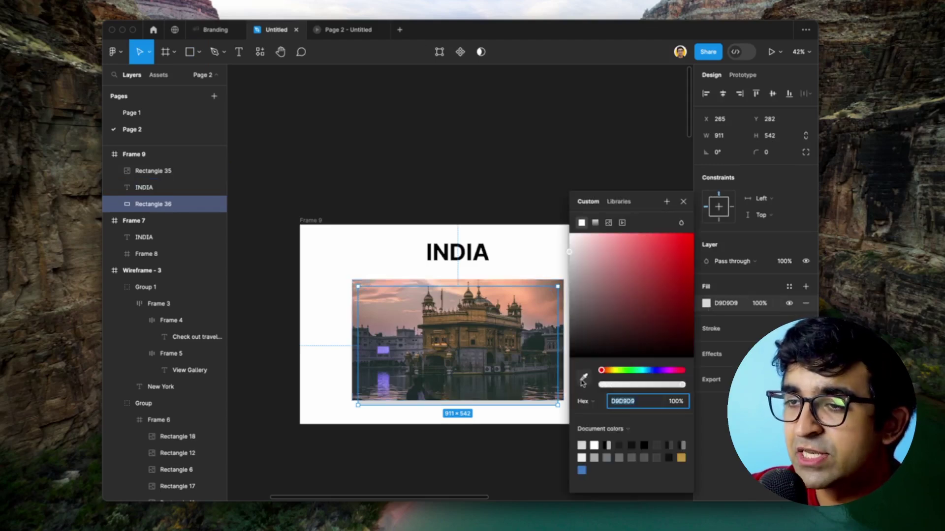
{"action": "left_click", "coordinate": [532, 294]}
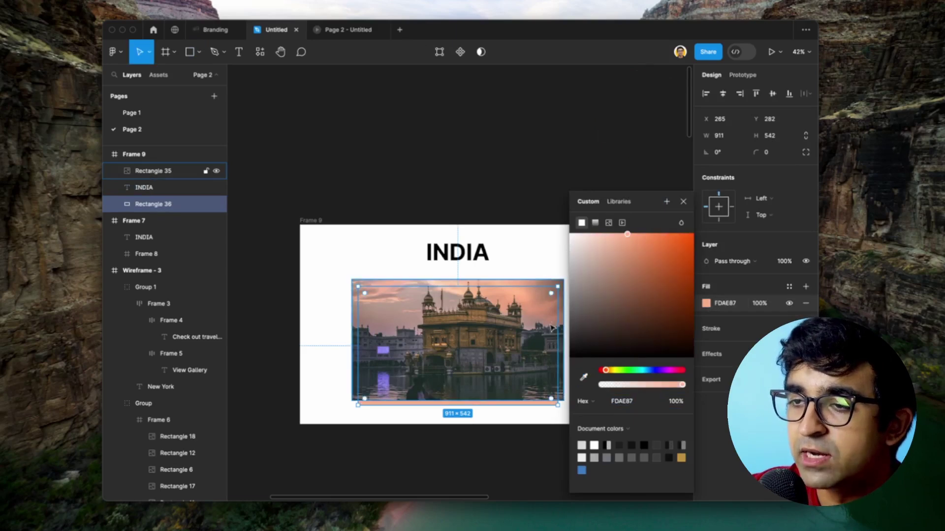
{"action": "key", "text": "Escape"}
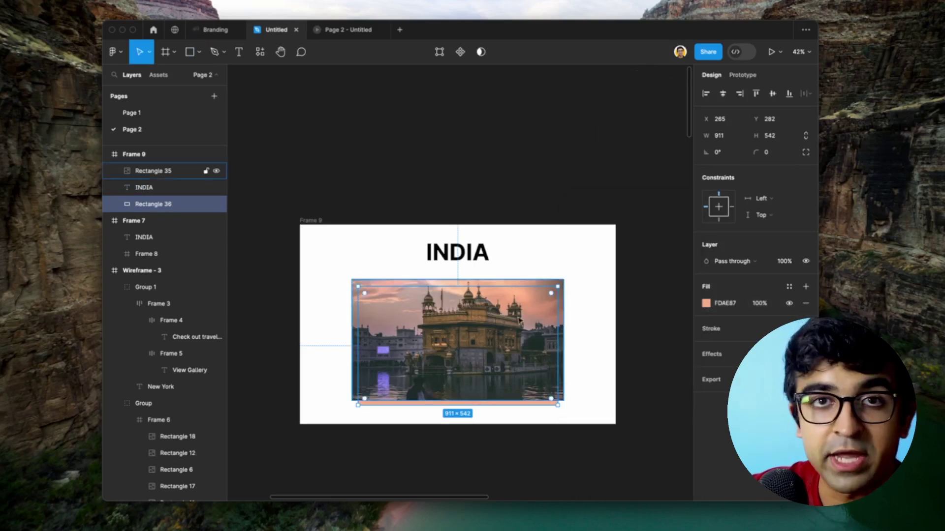
{"action": "left_click", "coordinate": [546, 409]}
{"action": "left_click", "coordinate": [549, 409]}
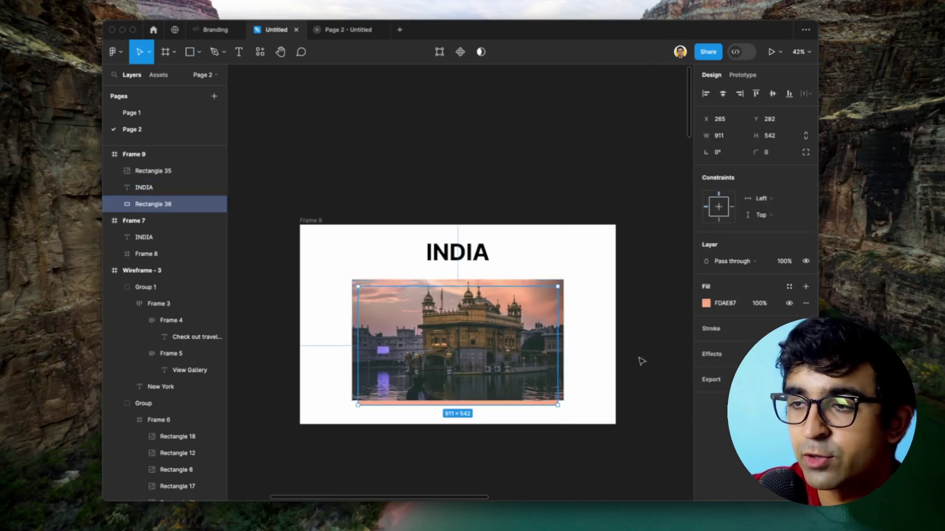
Add a Layer blur effect of 80 to the back rectangle.
{"action": "left_click", "coordinate": [716, 358]}
{"action": "left_click", "coordinate": [733, 370]}
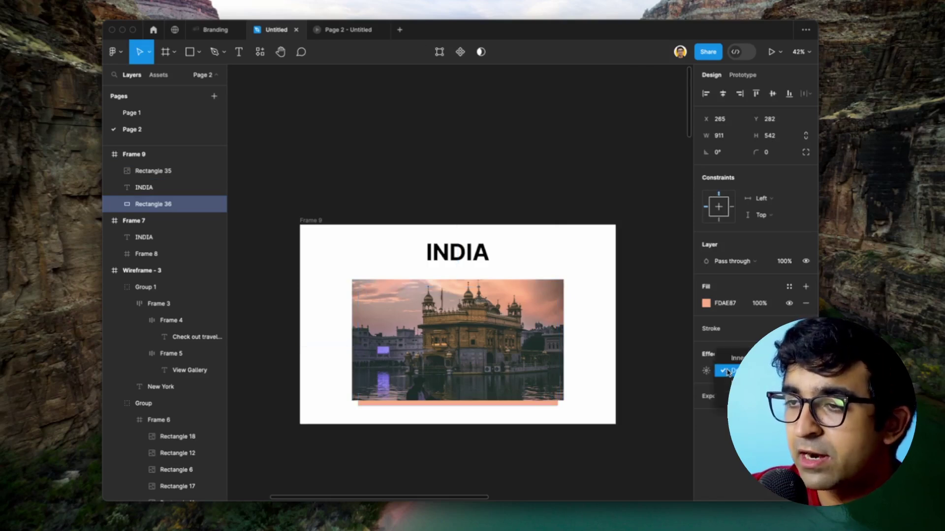
{"action": "left_click", "coordinate": [724, 383]}
{"action": "left_click", "coordinate": [709, 372]}
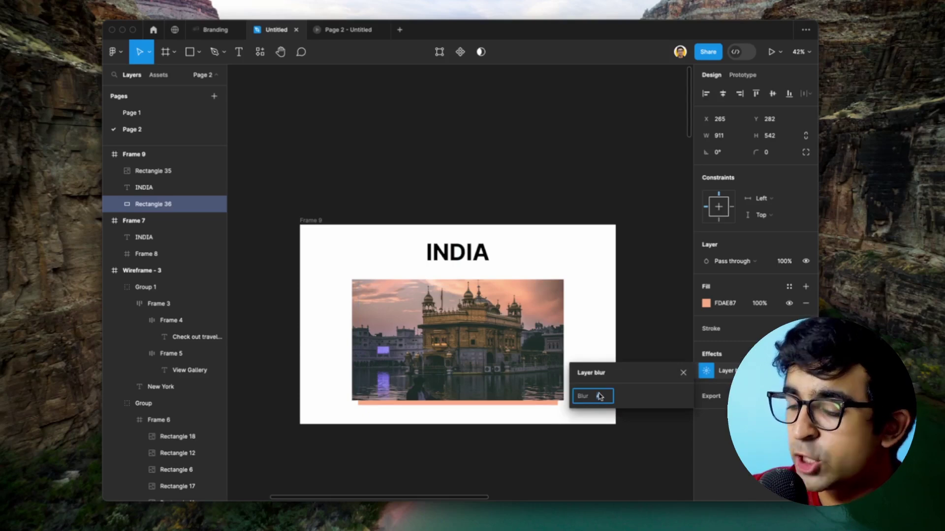
{"action": "key", "text": "Return"}
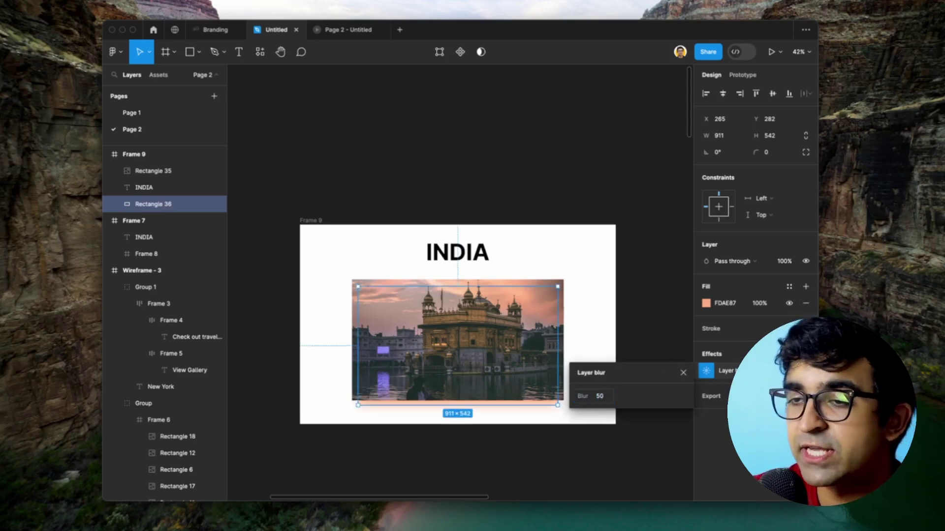
{"action": "left_click", "coordinate": [599, 396]}
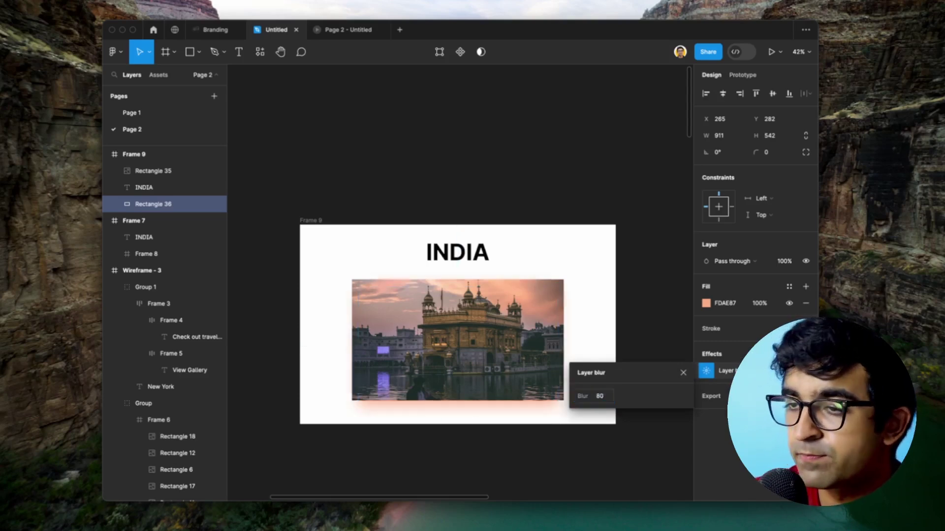
{"action": "left_click", "coordinate": [533, 409]}
{"action": "left_click", "coordinate": [511, 445]}
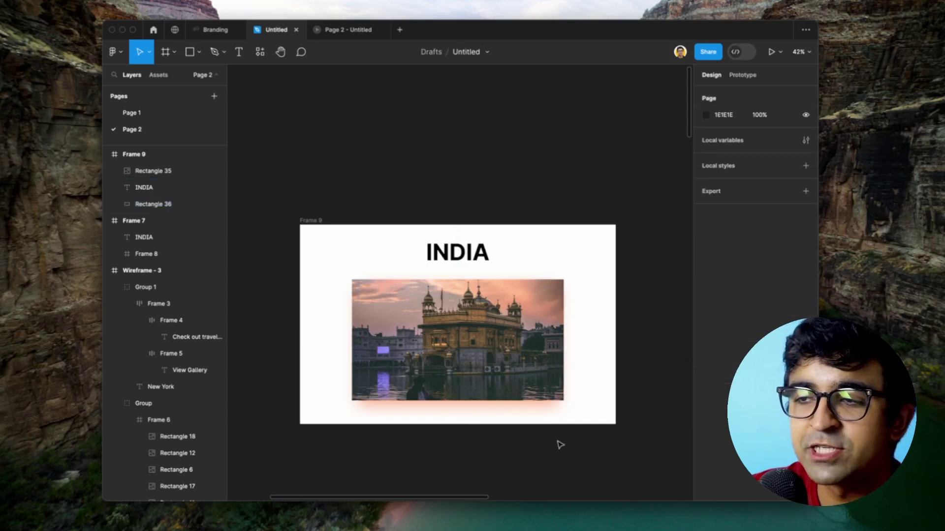
Group the photo with its glow and scale the group to 0.92x, 890×523.31.
{"action": "left_click_drag", "start_coordinate": [560, 420], "coordinate": [325, 325]}
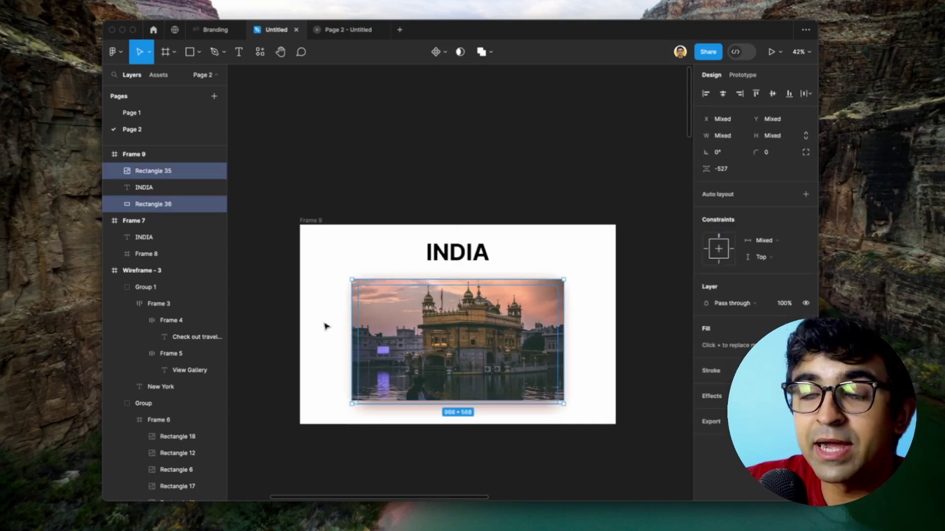
{"action": "left_click_drag", "start_coordinate": [310, 283], "coordinate": [489, 377]}
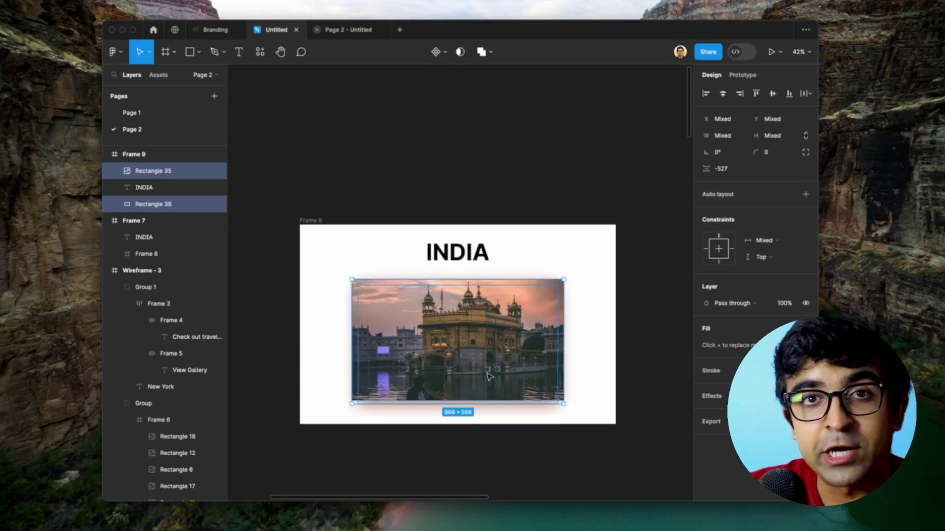
{"action": "key", "text": "super+g"}
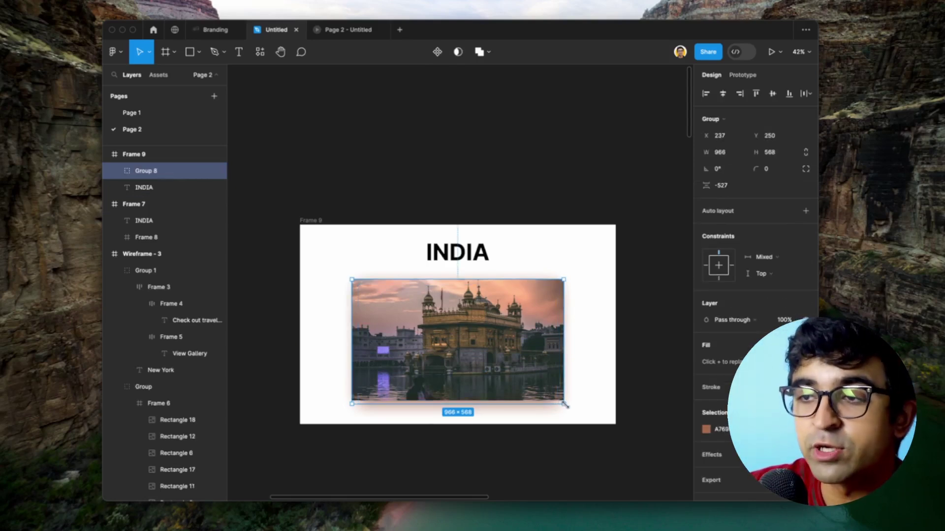
{"action": "key", "text": "k"}
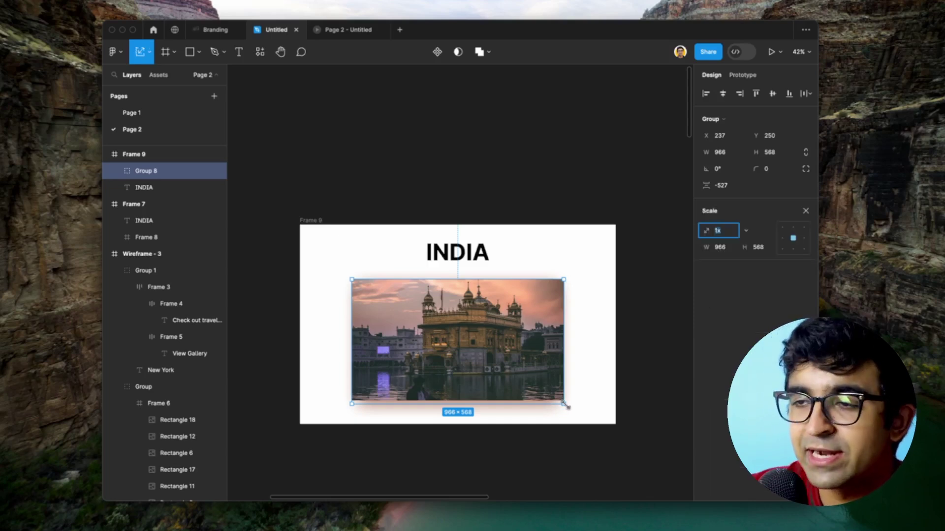
{"action": "left_click_drag", "start_coordinate": [564, 404], "coordinate": [522, 379]}
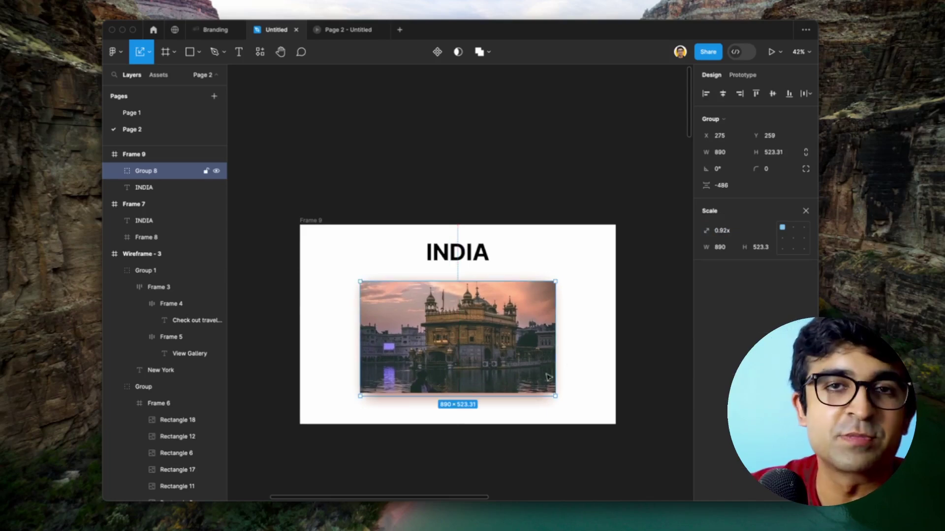
Duplicate the photo group to the side to form a row of cards.
{"action": "left_click", "coordinate": [591, 348]}
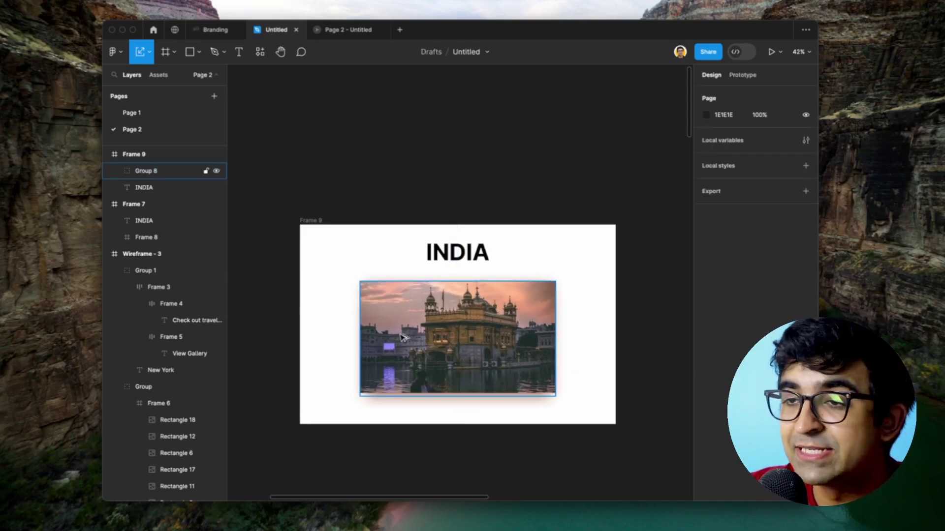
{"action": "left_click_drag", "start_coordinate": [403, 338], "coordinate": [606, 337]}
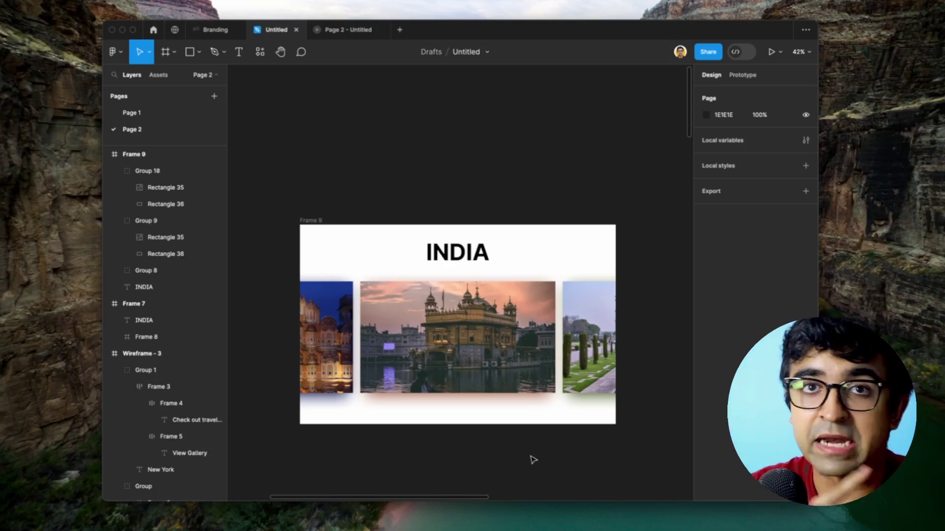
{"action": "scroll", "coordinate": [521, 460], "scroll_direction": "up", "scroll_amount": 3}
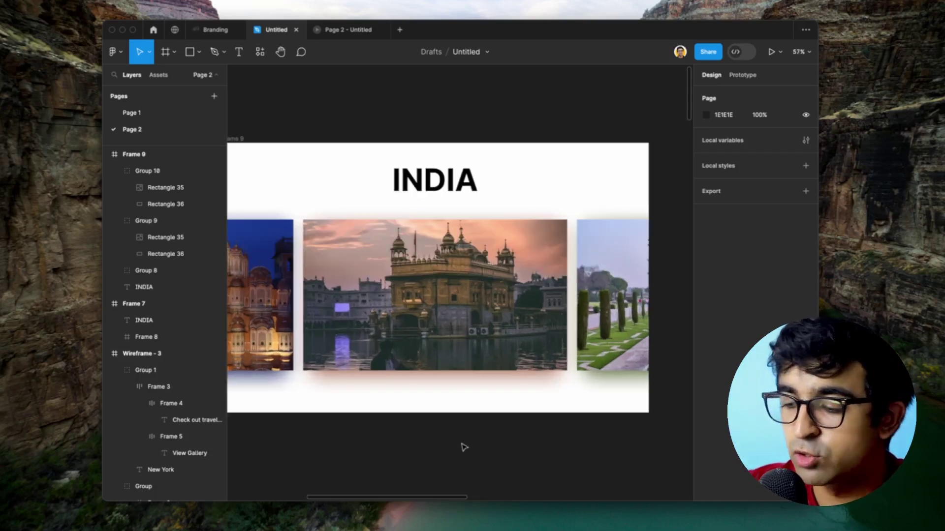
Add a → arrow below the photo and a flipped copy pointing left.
{"action": "key", "text": "t"}
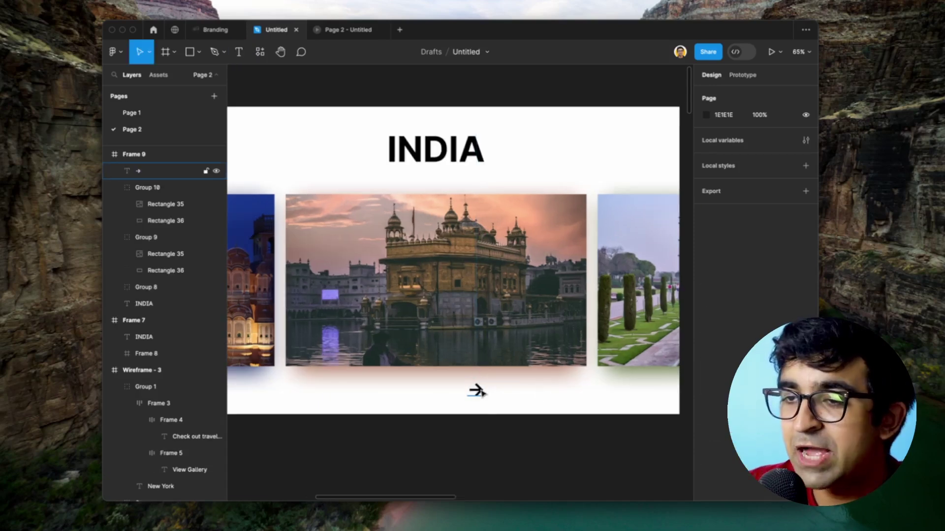
{"action": "left_click_drag", "start_coordinate": [477, 388], "coordinate": [461, 397]}
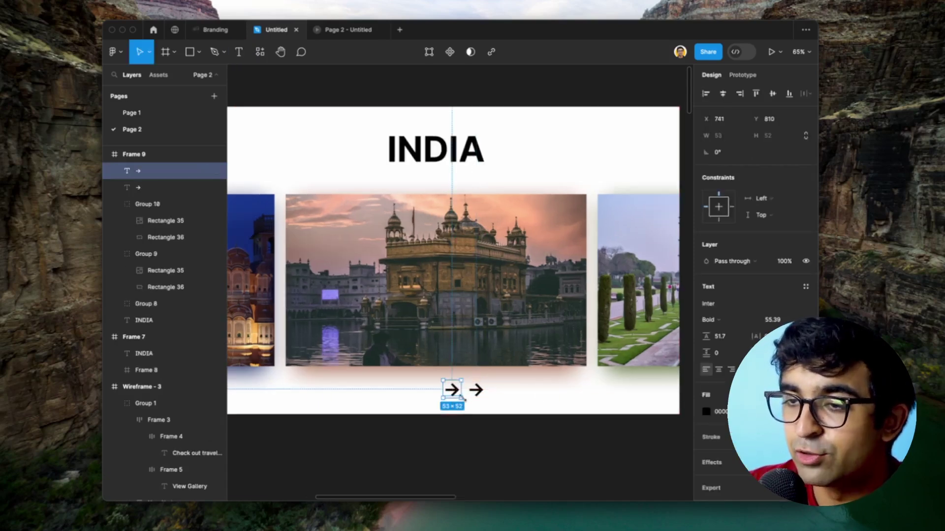
{"action": "key", "text": "shift+h"}
{"action": "left_click", "coordinate": [475, 434]}
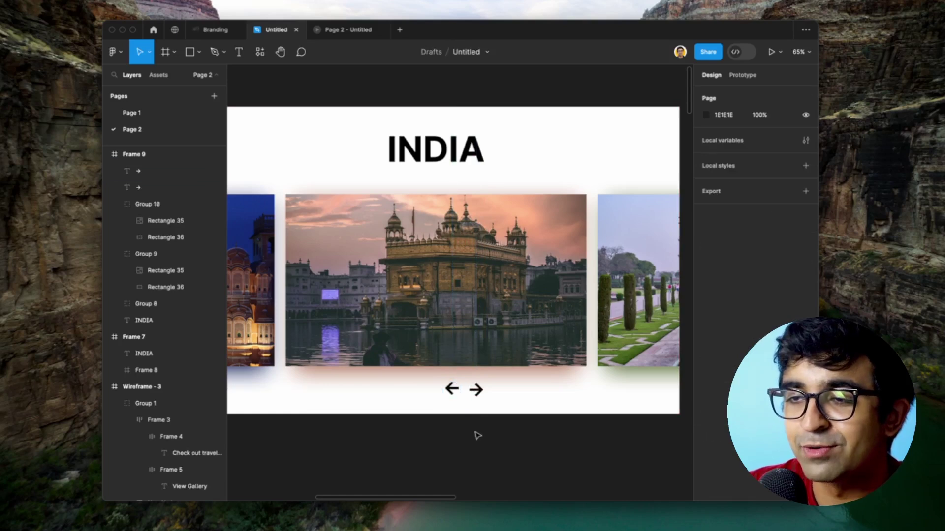
Group the two arrows and centre the group horizontally on the slide.
{"action": "left_click", "coordinate": [451, 389]}
{"action": "left_click", "coordinate": [476, 391], "text": "shift"}
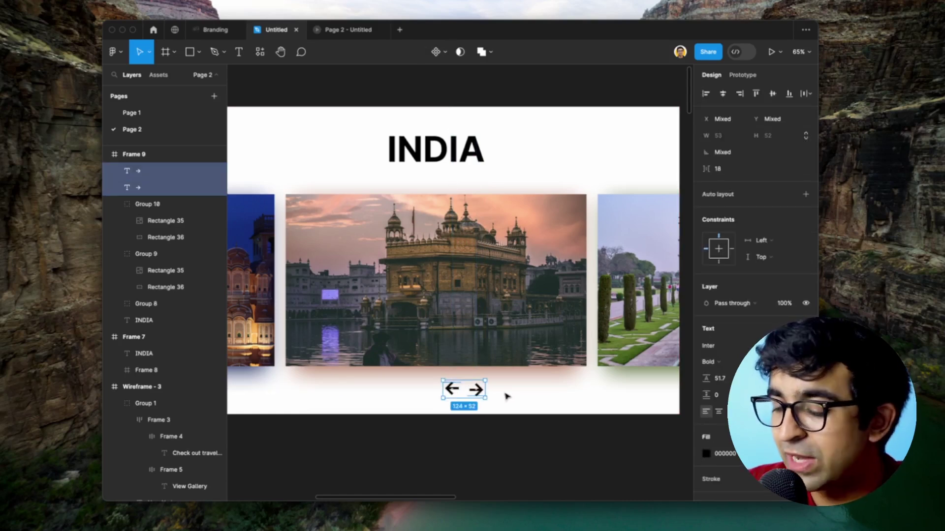
{"action": "key", "text": "super+g"}
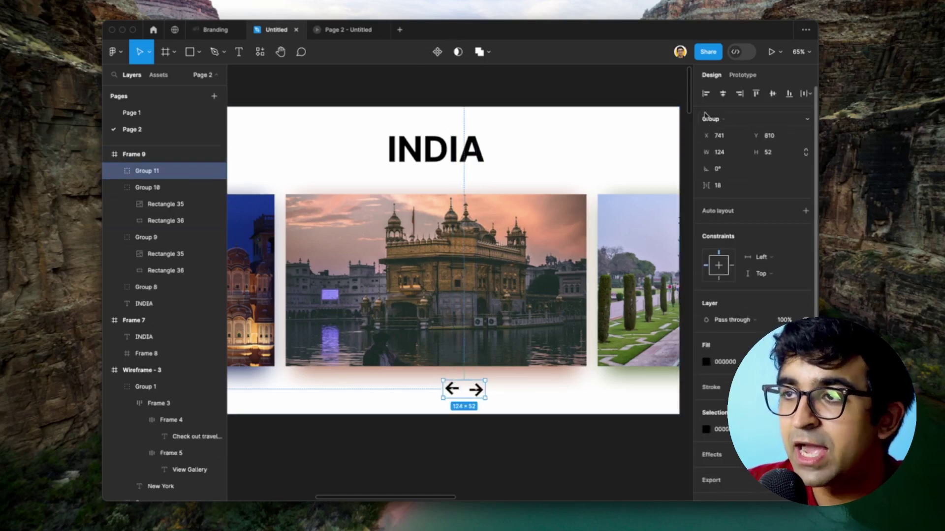
{"action": "left_click", "coordinate": [722, 95]}
{"action": "left_click", "coordinate": [523, 442]}
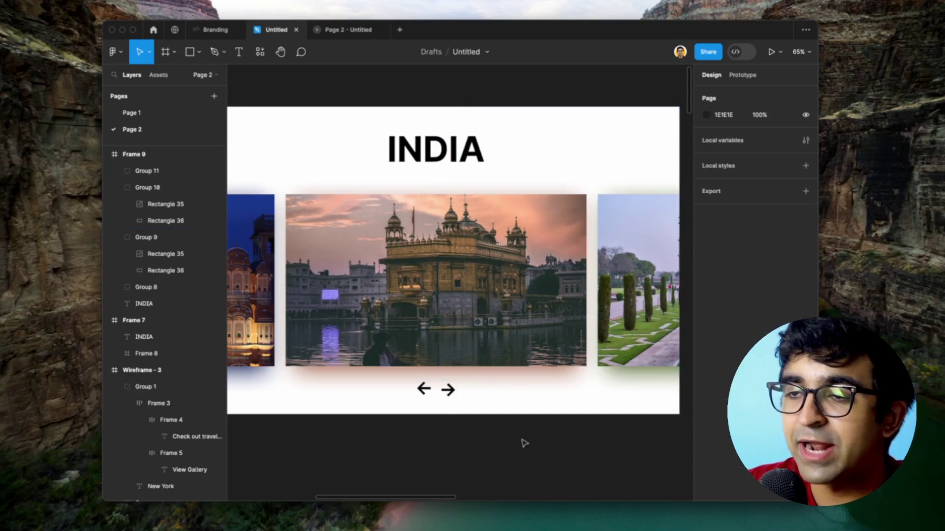
{"action": "left_click", "coordinate": [445, 391]}
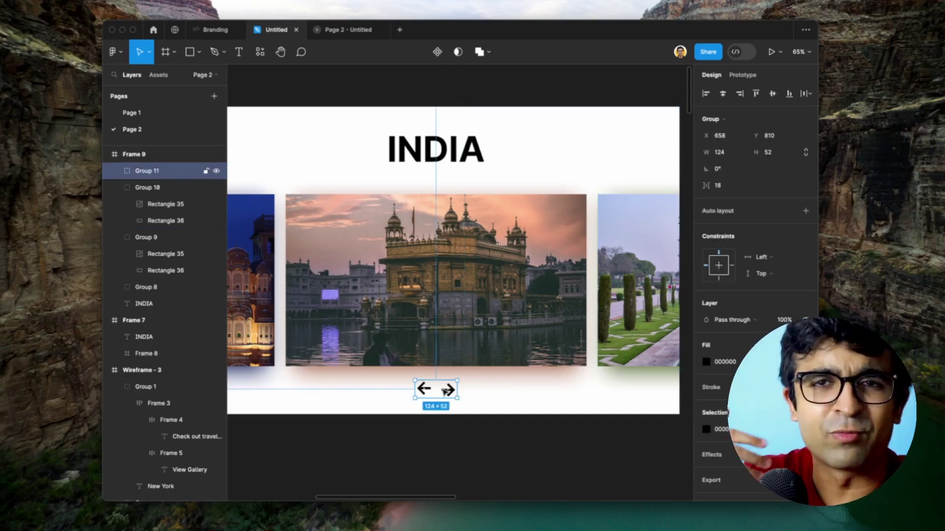
{"action": "scroll", "coordinate": [445, 391], "scroll_direction": "down", "scroll_amount": 2}
{"action": "left_click", "coordinate": [597, 259]}
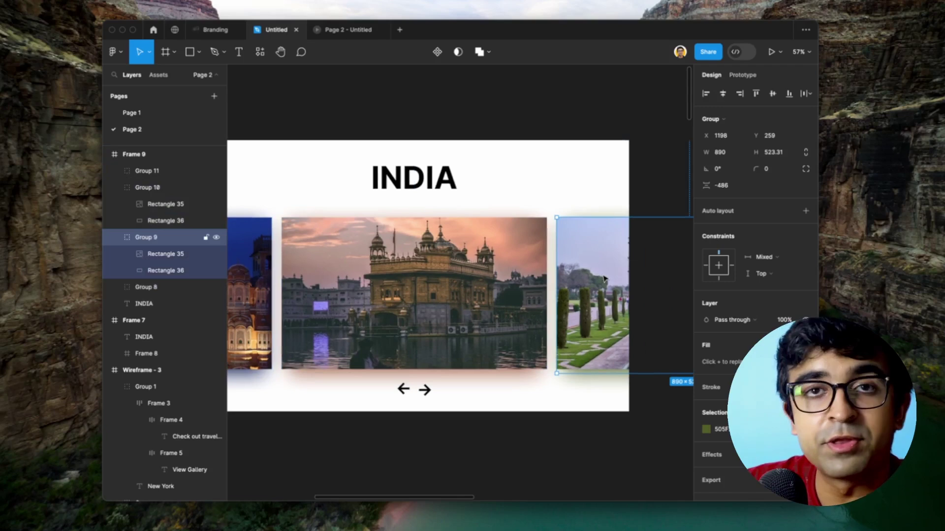
In the Skew 360° plugin, skew the right card vertically about -36° and the left the opposite way.
{"action": "left_click", "coordinate": [260, 53]}
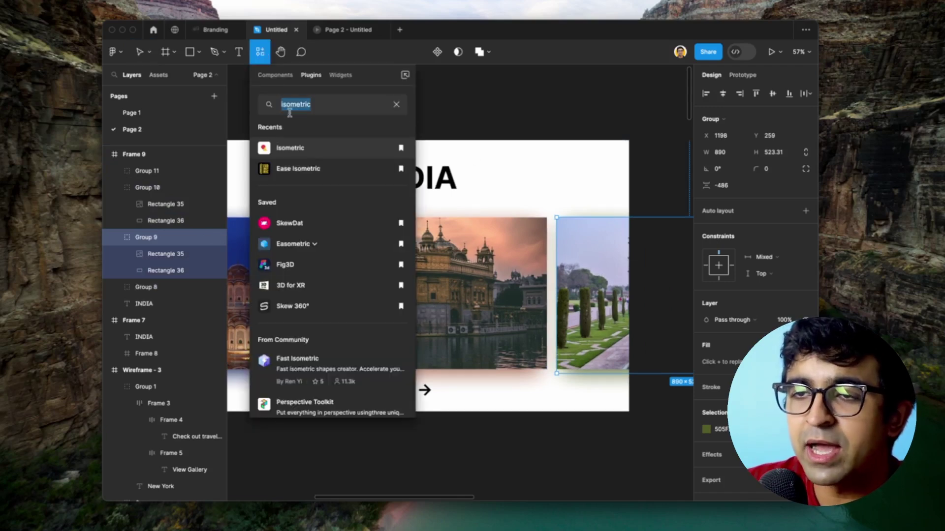
{"action": "left_click", "coordinate": [319, 308]}
{"action": "left_click_drag", "start_coordinate": [310, 367], "coordinate": [252, 289]}
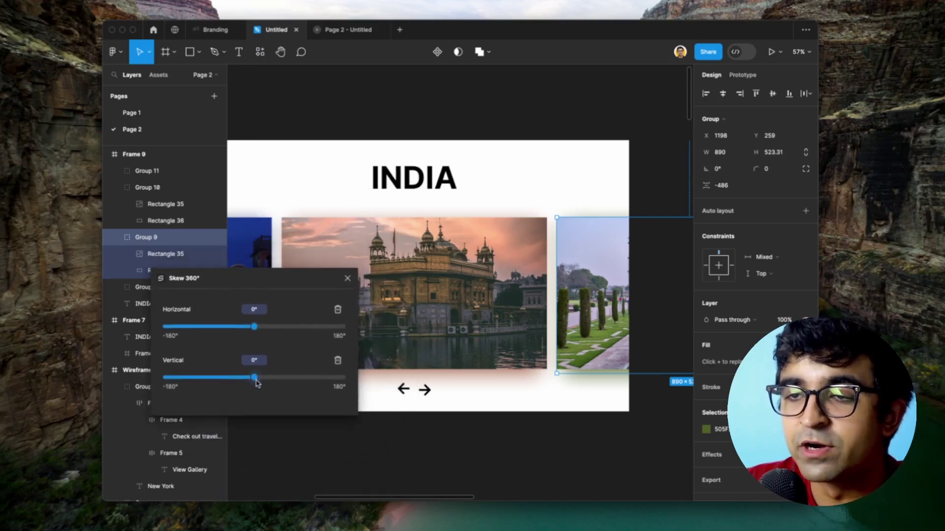
{"action": "left_click_drag", "start_coordinate": [255, 378], "coordinate": [240, 384]}
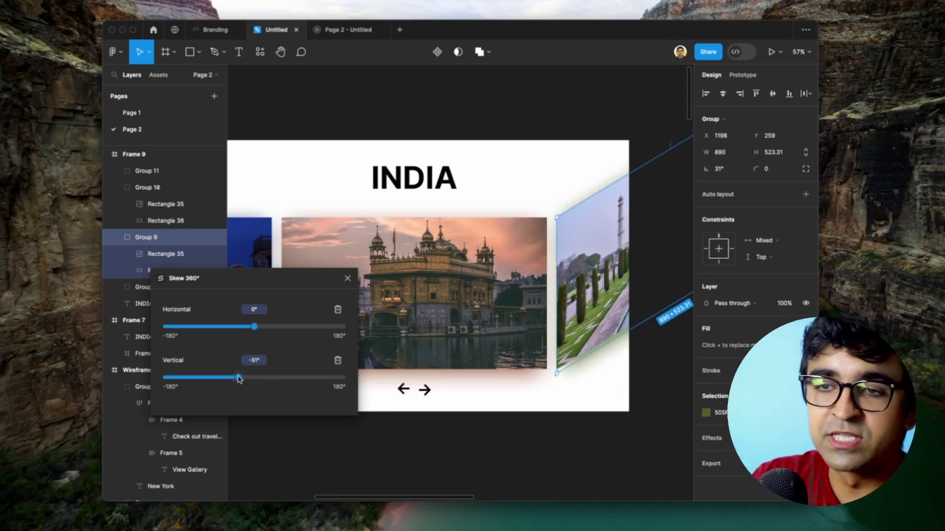
{"action": "left_click_drag", "start_coordinate": [239, 379], "coordinate": [237, 379]}
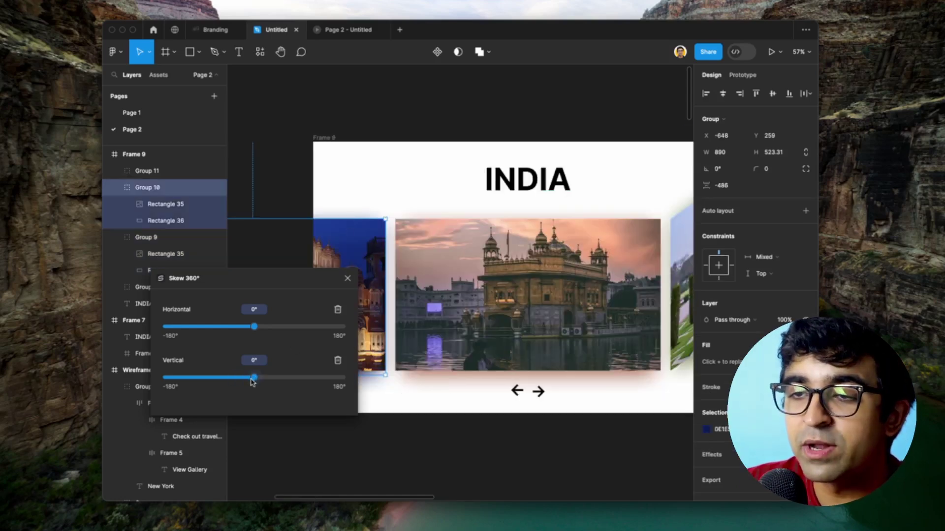
{"action": "left_click_drag", "start_coordinate": [253, 379], "coordinate": [273, 379]}
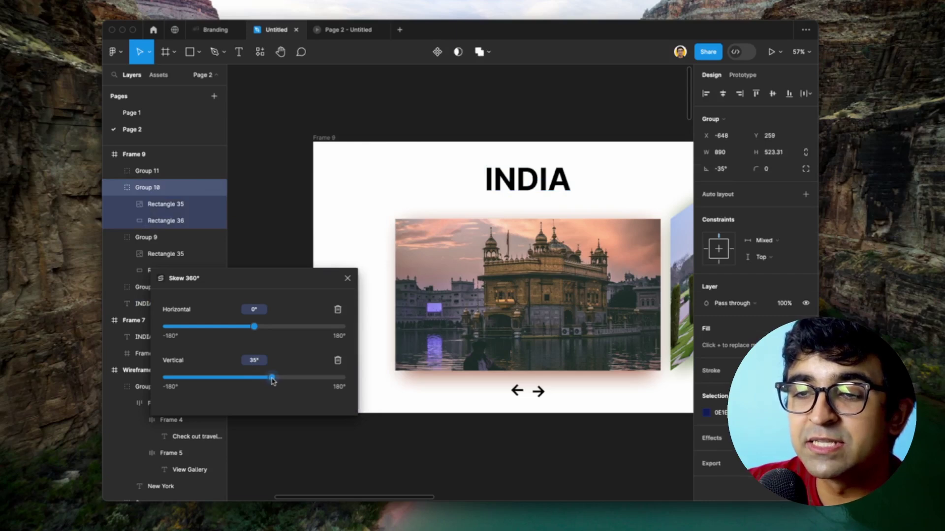
Reposition the skewed palace photo on the INDIA slide.
{"action": "scroll", "coordinate": [343, 217], "scroll_direction": "left", "scroll_amount": 4}
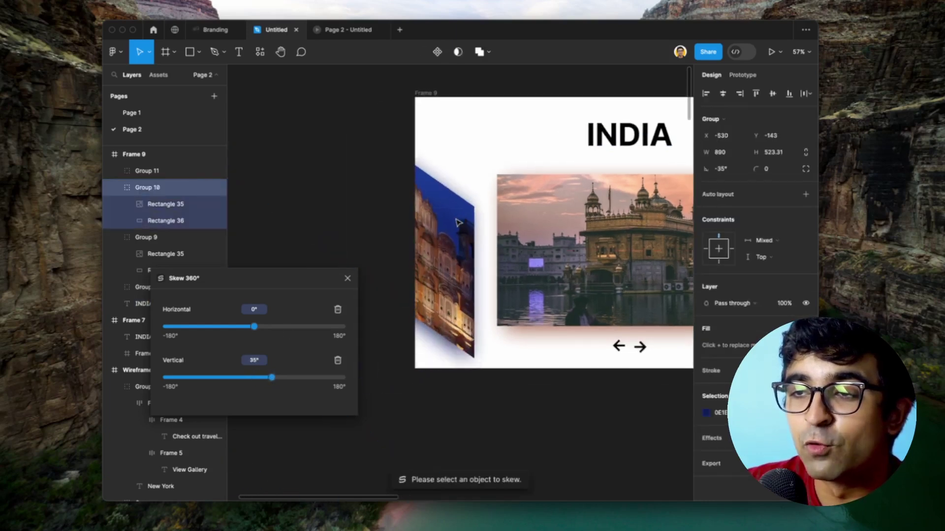
{"action": "left_click_drag", "start_coordinate": [458, 223], "coordinate": [470, 192]}
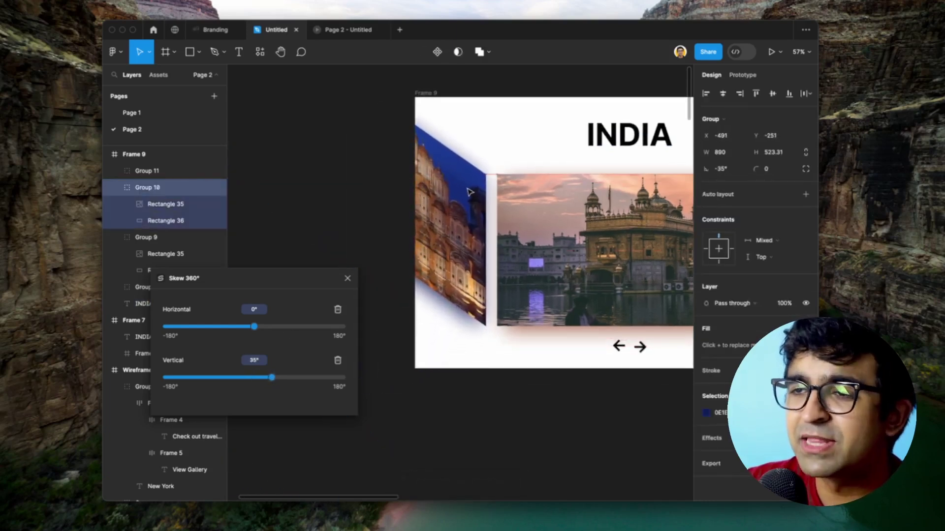
{"action": "left_click", "coordinate": [615, 401]}
{"action": "scroll", "coordinate": [542, 418], "scroll_direction": "right", "scroll_amount": 5}
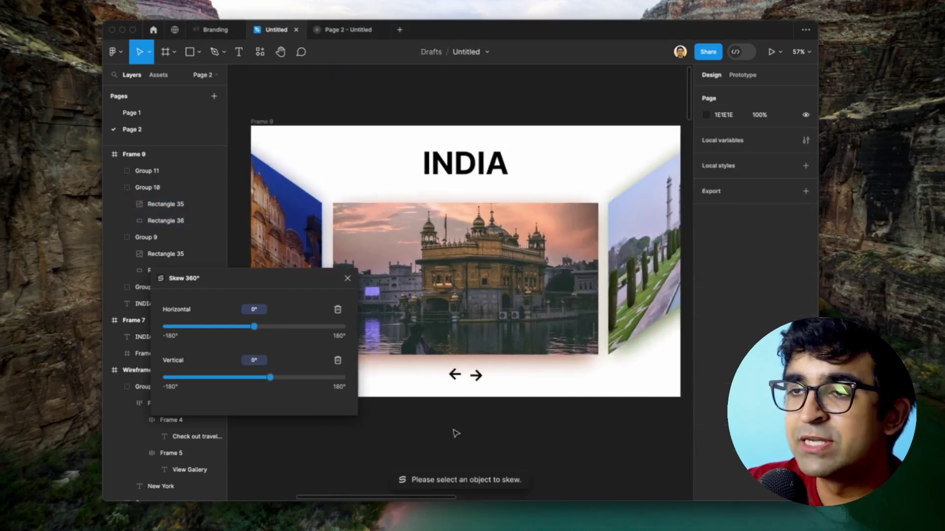
{"action": "scroll", "coordinate": [453, 435], "scroll_direction": "down", "scroll_amount": 2}
{"action": "left_click", "coordinate": [317, 245]}
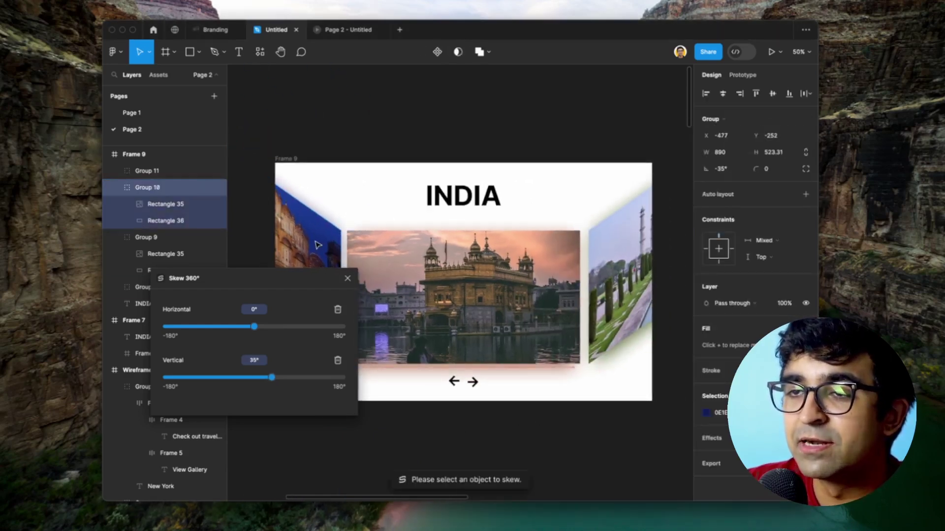
{"action": "left_click", "coordinate": [375, 204]}
{"action": "scroll", "coordinate": [382, 152], "scroll_direction": "down", "scroll_amount": 5}
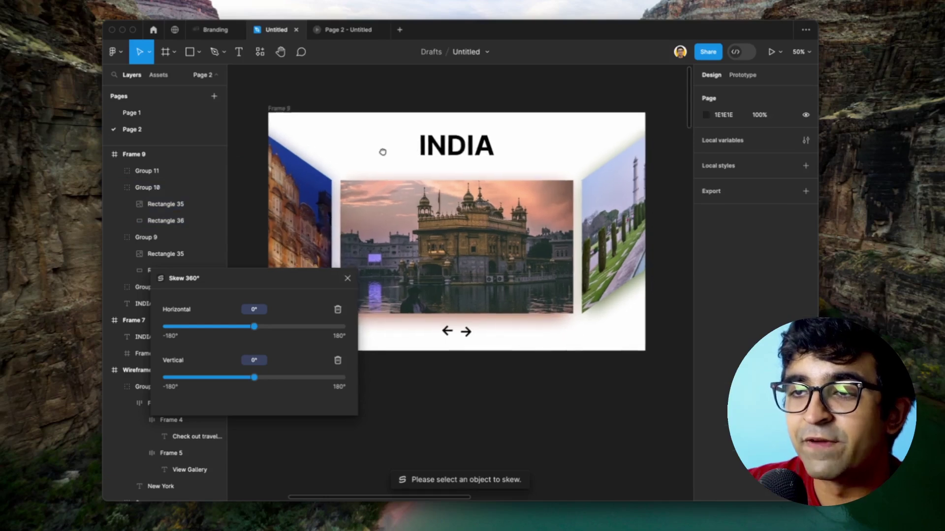
Duplicate Frame 9 into Frame 10 and move the palace photo out of the new slide.
{"action": "left_click", "coordinate": [511, 173]}
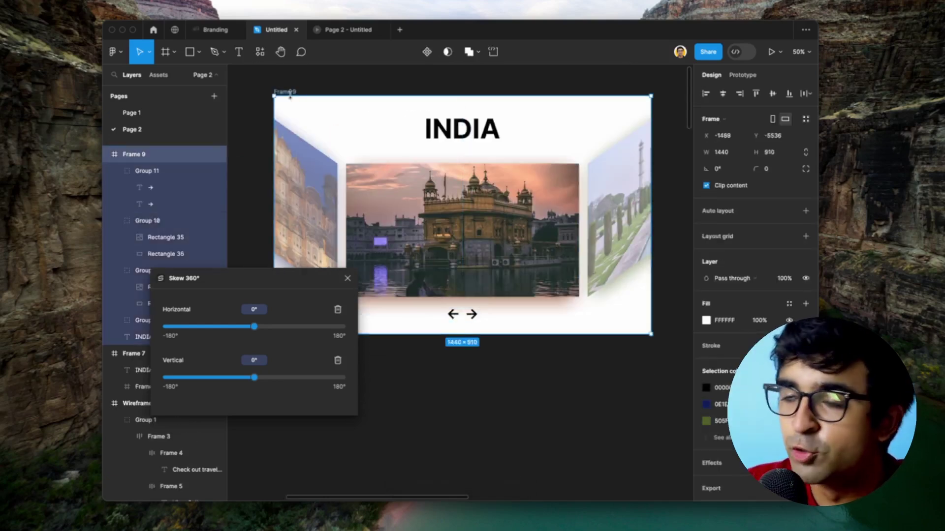
{"action": "key", "text": "super+d"}
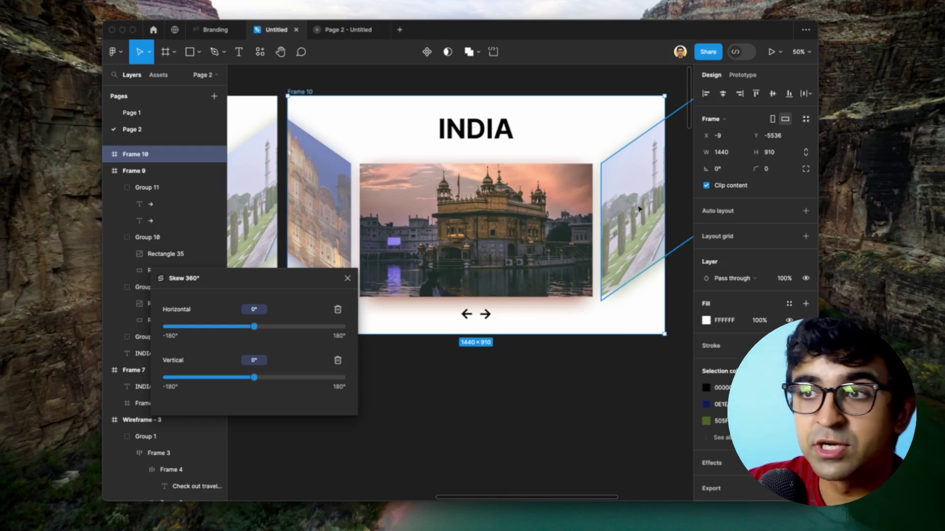
{"action": "left_click", "coordinate": [318, 223]}
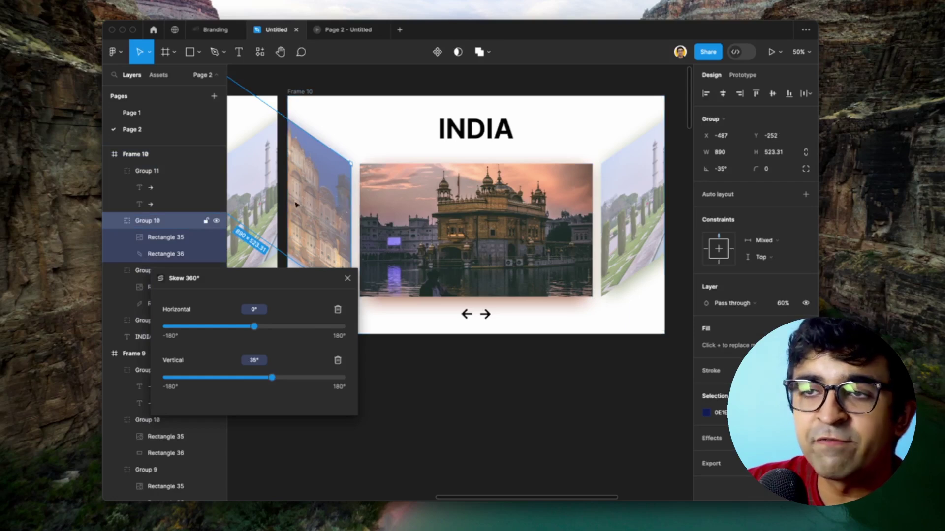
{"action": "left_click_drag", "start_coordinate": [338, 191], "coordinate": [309, 191]}
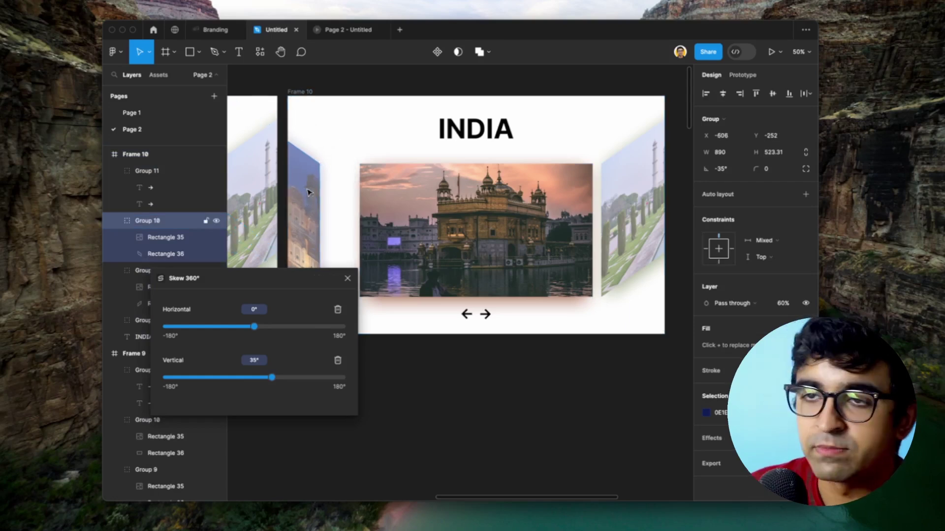
{"action": "key", "text": "shift+Left"}
{"action": "key", "text": "shift+Left"}
{"action": "key", "text": "shift+Left"}
{"action": "key", "text": "shift+Left"}
{"action": "key", "text": "shift+Left"}
{"action": "key", "text": "shift+Left"}
{"action": "key", "text": "shift+Left"}
{"action": "key", "text": "shift+Left"}
{"action": "key", "text": "shift+Left"}
{"action": "key", "text": "shift+Left"}
{"action": "key", "text": "shift+Left"}
{"action": "key", "text": "shift+Left"}
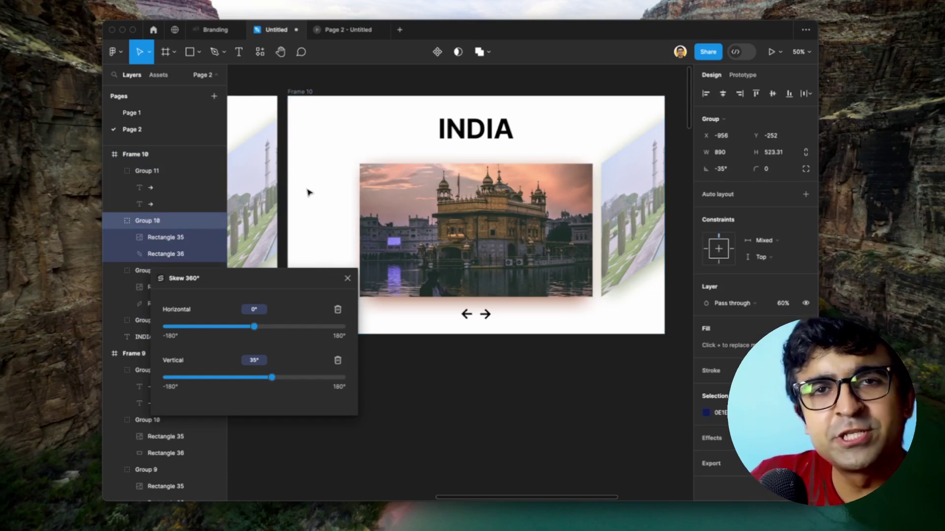
{"action": "left_click", "coordinate": [320, 196]}
Skew the Golden Temple card, move it to the slide's left and set its opacity to 60%.
{"action": "scroll", "coordinate": [321, 196], "scroll_direction": "right", "scroll_amount": 2}
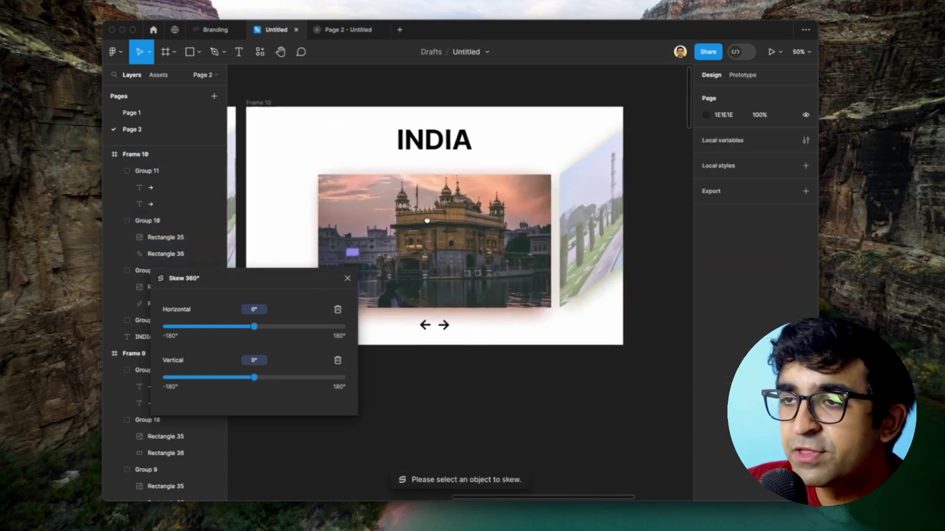
{"action": "left_click", "coordinate": [460, 234]}
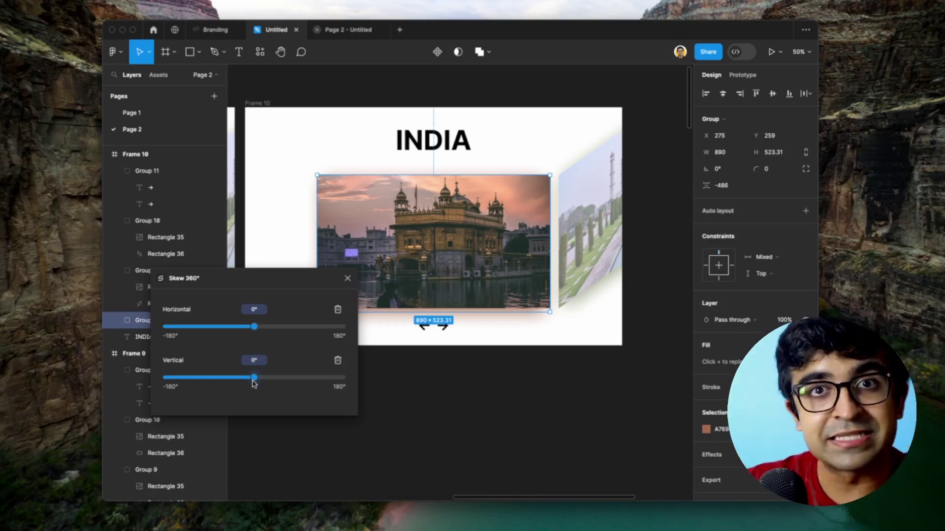
{"action": "left_click_drag", "start_coordinate": [254, 383], "coordinate": [273, 383]}
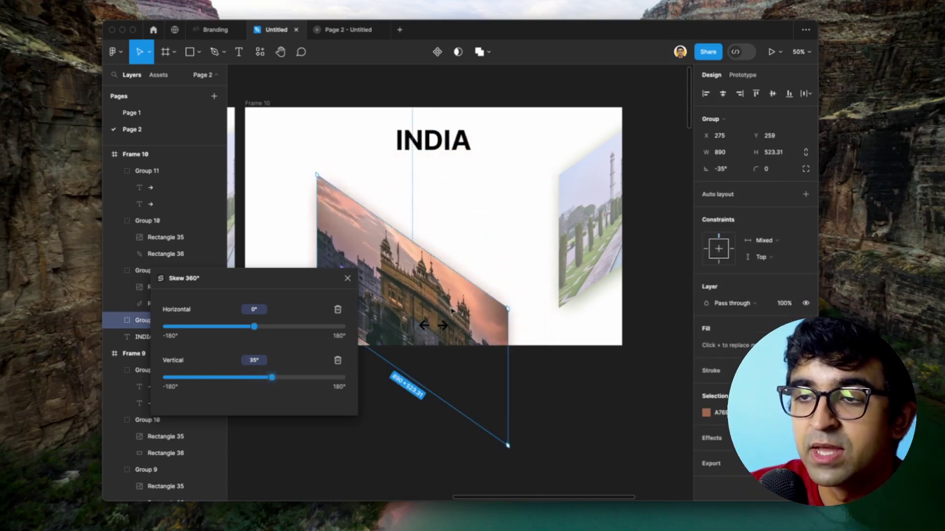
{"action": "left_click_drag", "start_coordinate": [451, 310], "coordinate": [285, 227]}
{"action": "left_click", "coordinate": [418, 196]}
{"action": "left_click", "coordinate": [291, 223]}
{"action": "type", "text": "60"}
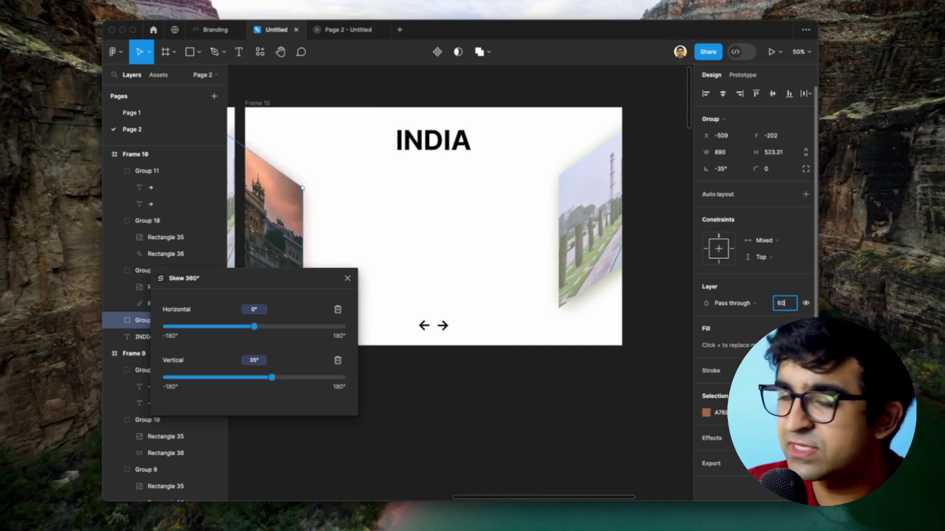
{"action": "key", "text": "Return"}
{"action": "left_click", "coordinate": [571, 239]}
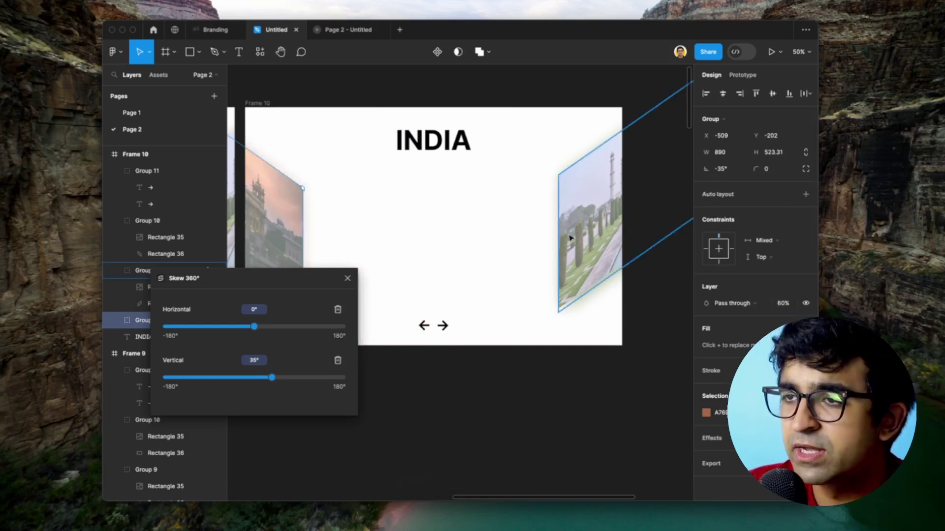
Move the Taj Mahal card to the centre, remove its vertical skew and align it beside the Golden Temple.
{"action": "left_click_drag", "start_coordinate": [587, 228], "coordinate": [389, 236]}
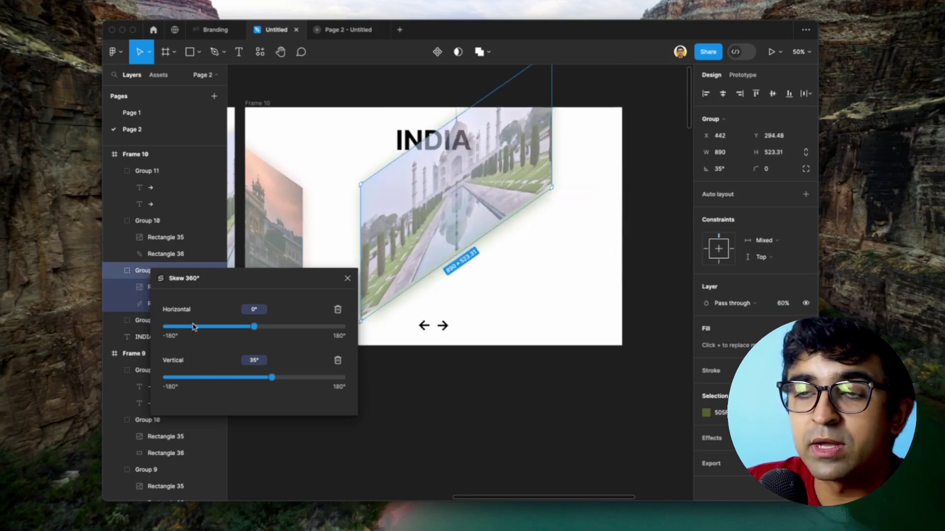
{"action": "left_click", "coordinate": [338, 360]}
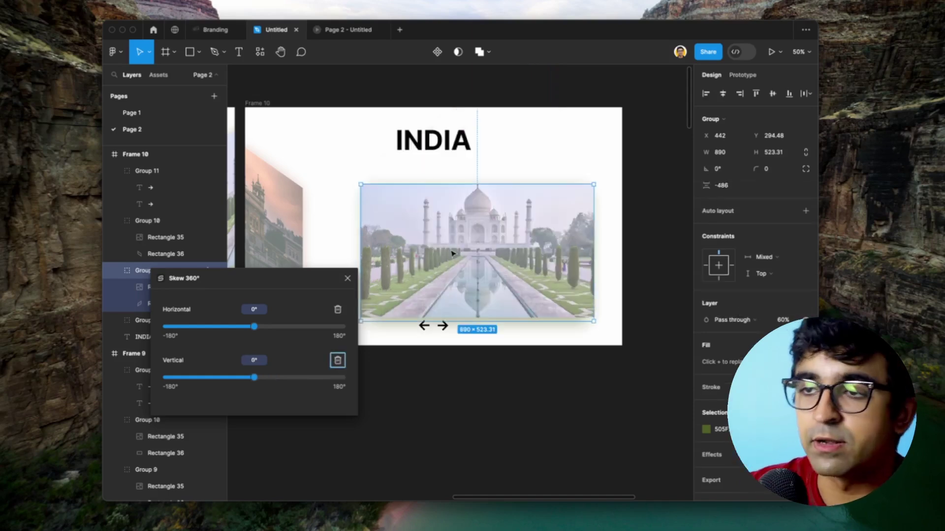
{"action": "left_click_drag", "start_coordinate": [453, 254], "coordinate": [409, 240]}
{"action": "left_click", "coordinate": [272, 211]}
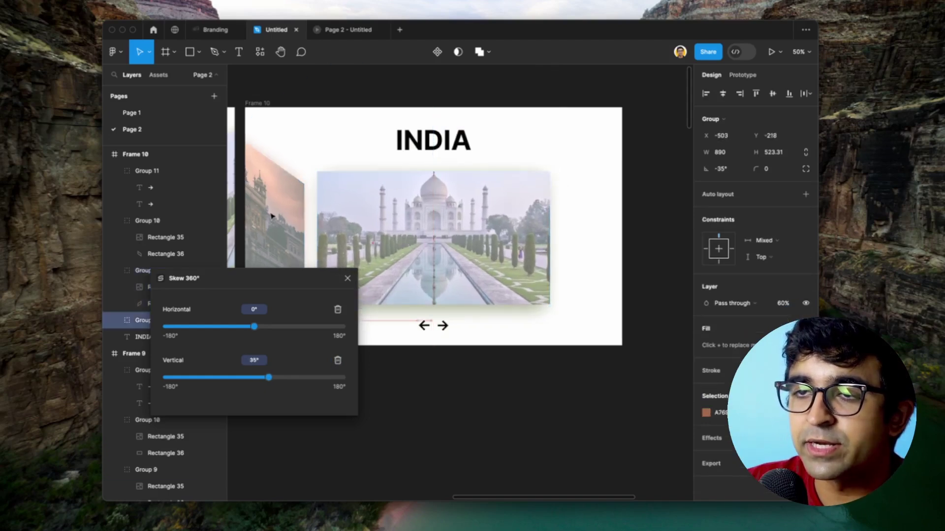
{"action": "left_click_drag", "start_coordinate": [273, 208], "coordinate": [276, 209]}
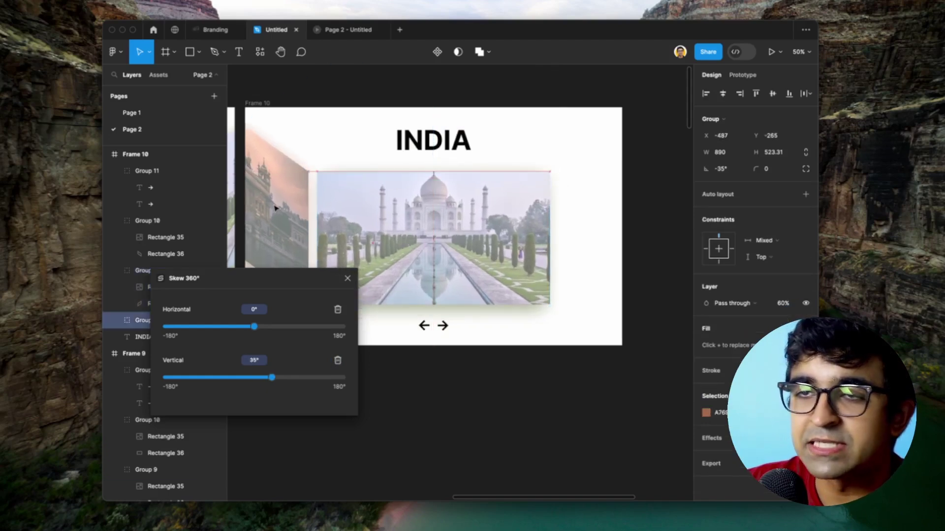
{"action": "left_click", "coordinate": [618, 261]}
{"action": "left_click", "coordinate": [536, 236]}
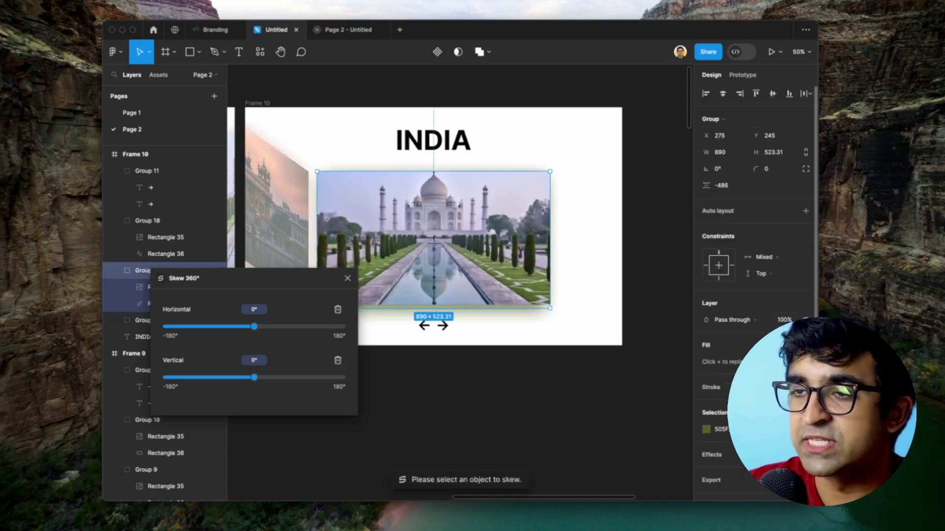
{"action": "left_click", "coordinate": [590, 360]}
Select Frame 9 and close the Skew 360° plugin window.
{"action": "scroll", "coordinate": [546, 383], "scroll_direction": "left", "scroll_amount": 5}
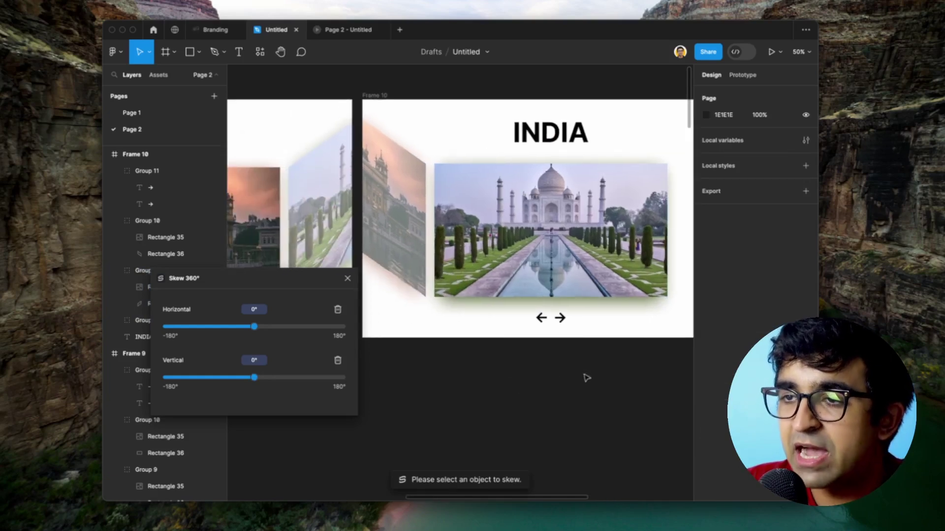
{"action": "scroll", "coordinate": [498, 362], "scroll_direction": "down", "scroll_amount": 2, "text": "ctrl"}
{"action": "scroll", "coordinate": [582, 360], "scroll_direction": "left", "scroll_amount": 5}
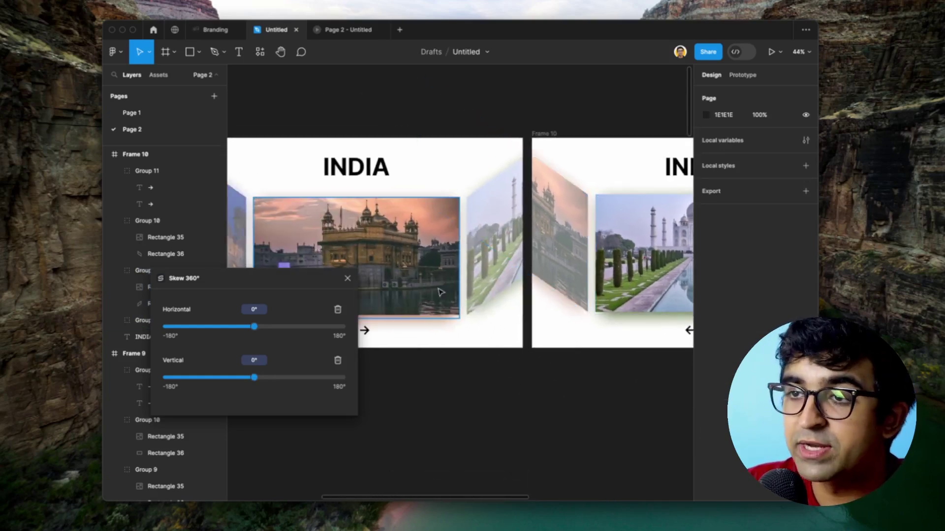
{"action": "scroll", "coordinate": [437, 290], "scroll_direction": "left", "scroll_amount": 5}
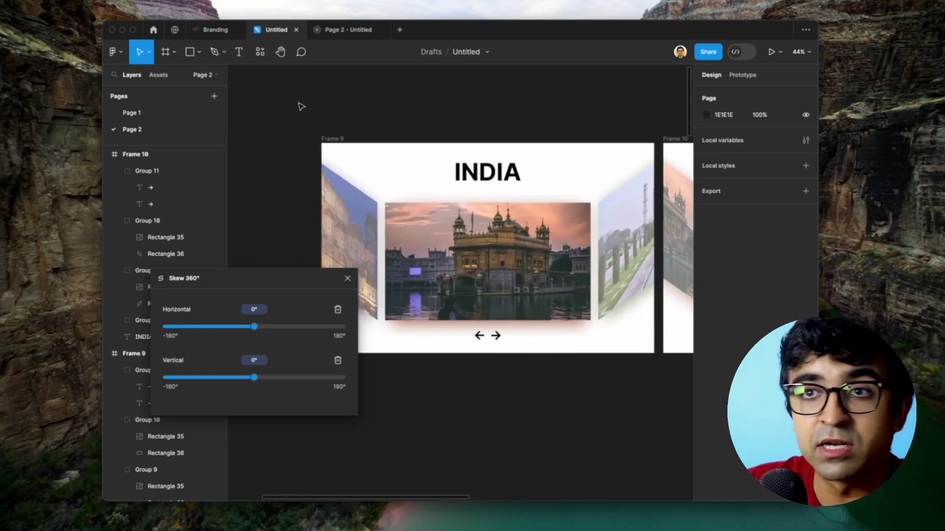
{"action": "left_click", "coordinate": [343, 139]}
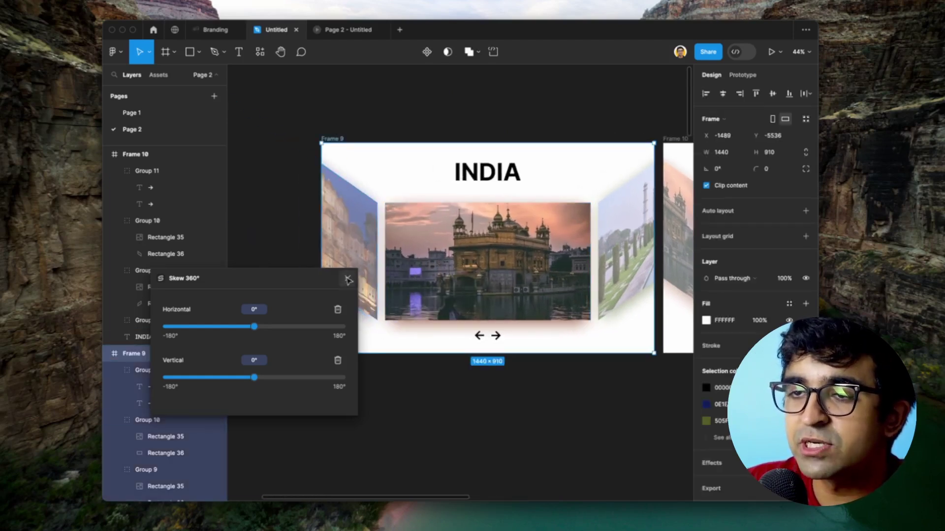
{"action": "left_click", "coordinate": [347, 278]}
{"action": "scroll", "coordinate": [411, 191], "scroll_direction": "right", "scroll_amount": 3}
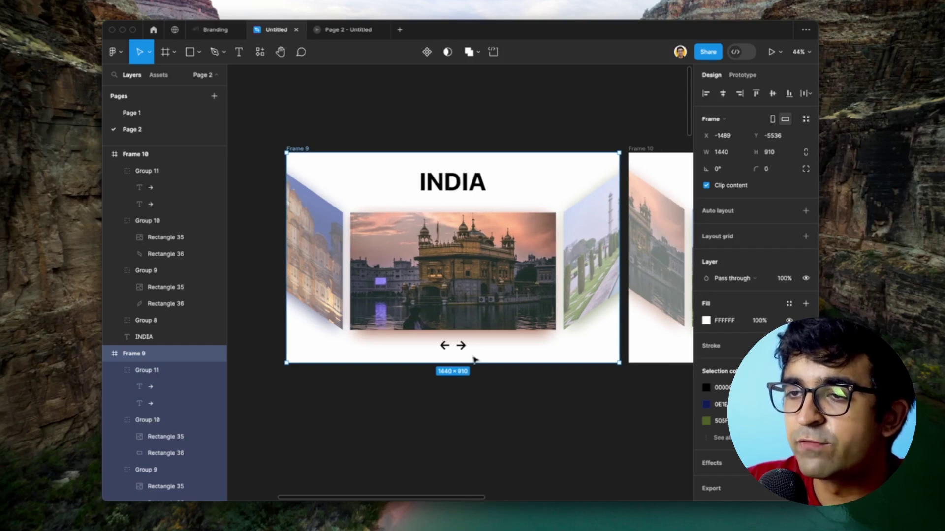
Link Frame 9's right arrow to Frame 10 on click with Smart animate, Quick easing, 800ms.
{"action": "left_click", "coordinate": [461, 346]}
{"action": "left_click", "coordinate": [462, 347]}
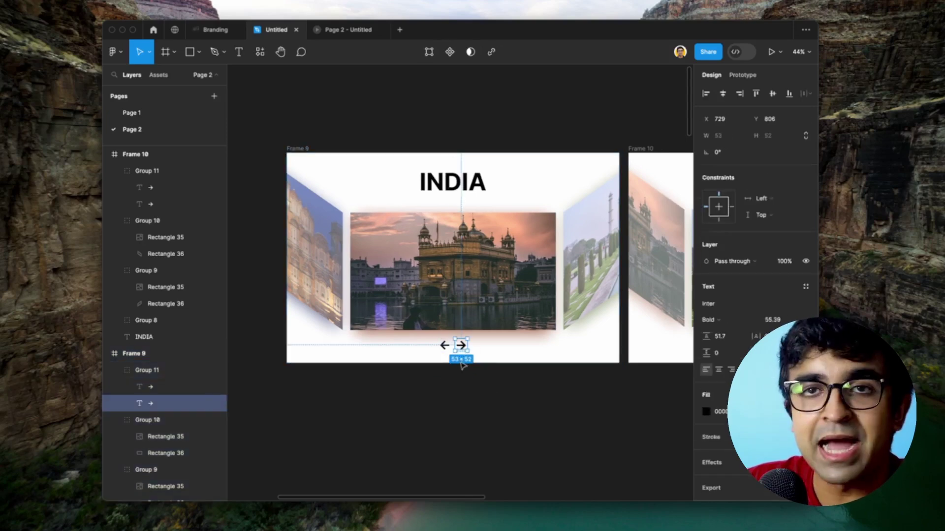
{"action": "left_click", "coordinate": [742, 76]}
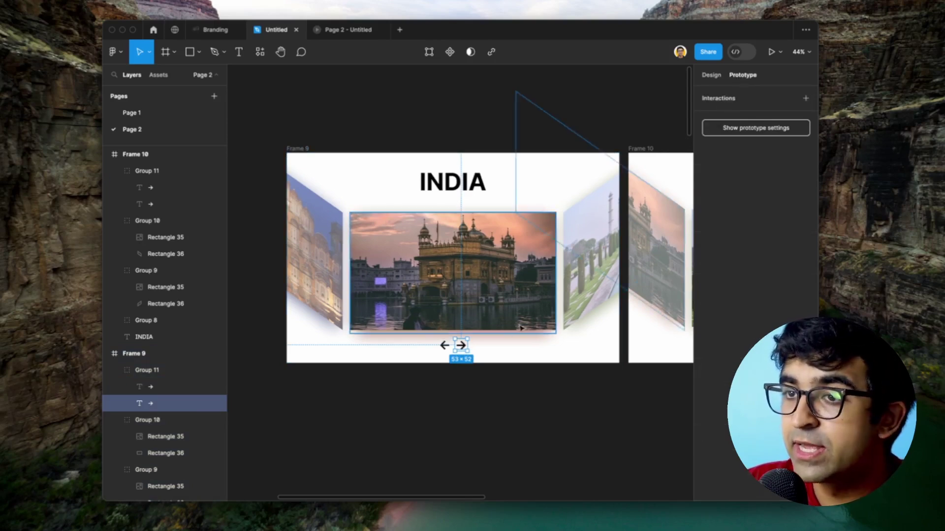
{"action": "left_click_drag", "start_coordinate": [471, 346], "coordinate": [654, 298]}
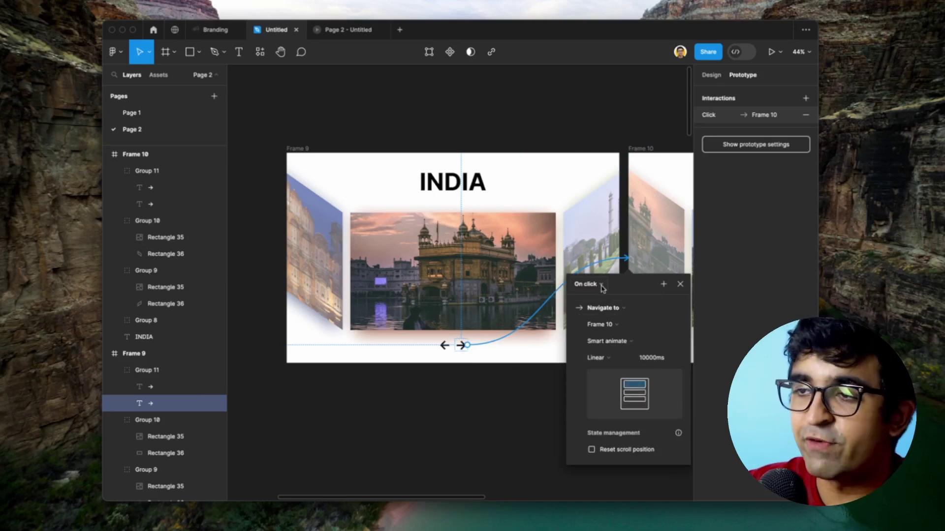
{"action": "left_click", "coordinate": [606, 359]}
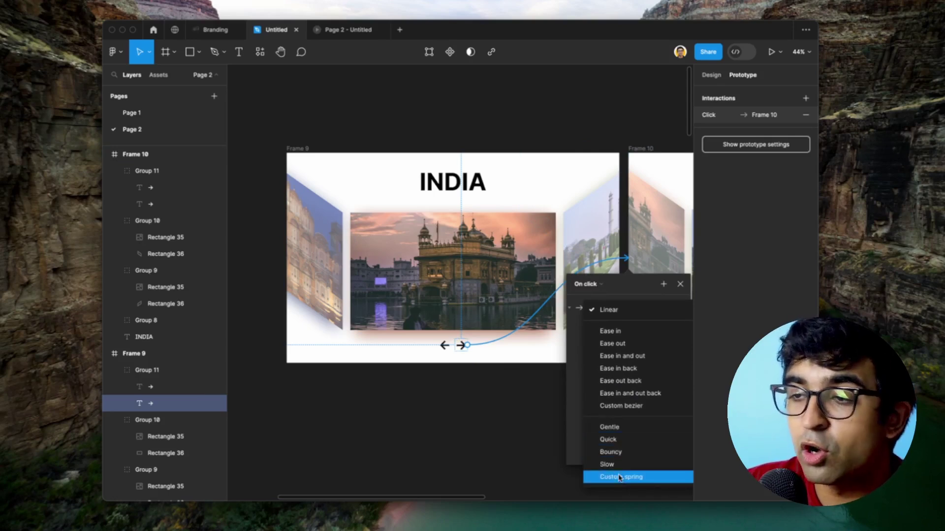
{"action": "left_click", "coordinate": [615, 439]}
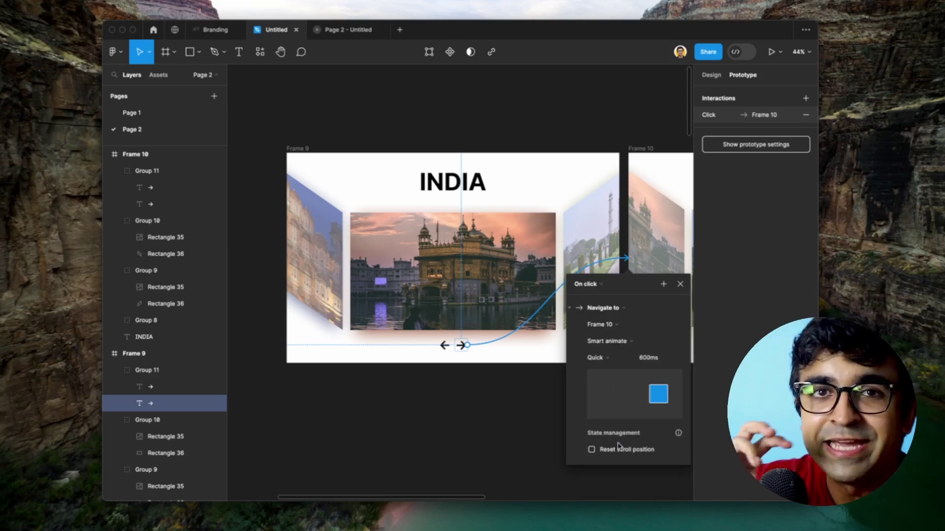
{"action": "left_click", "coordinate": [655, 360]}
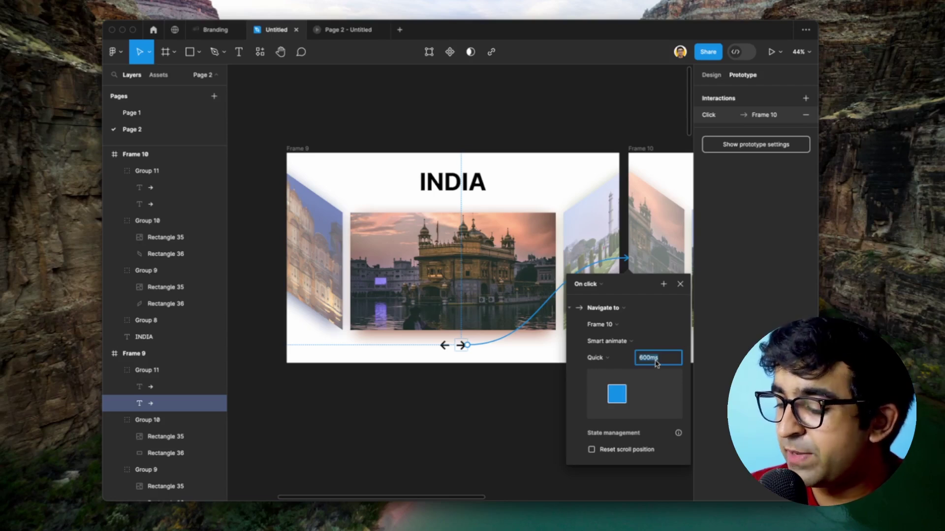
{"action": "type", "text": "80"}
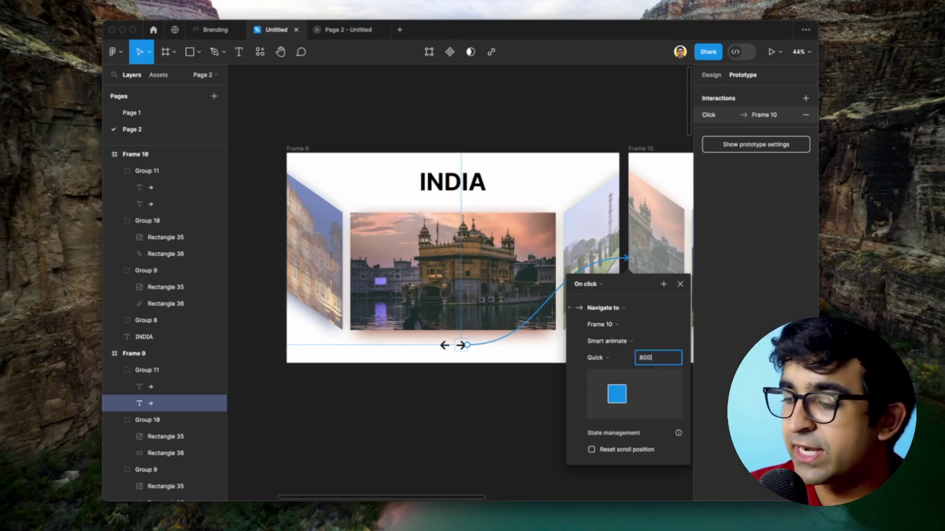
{"action": "type", "text": "0"}
{"action": "key", "text": "Return"}
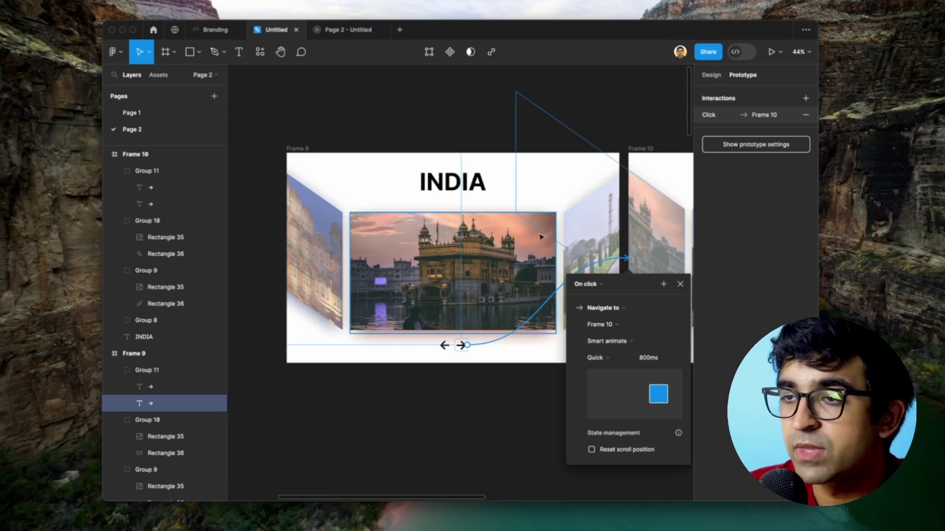
{"action": "left_click", "coordinate": [512, 179]}
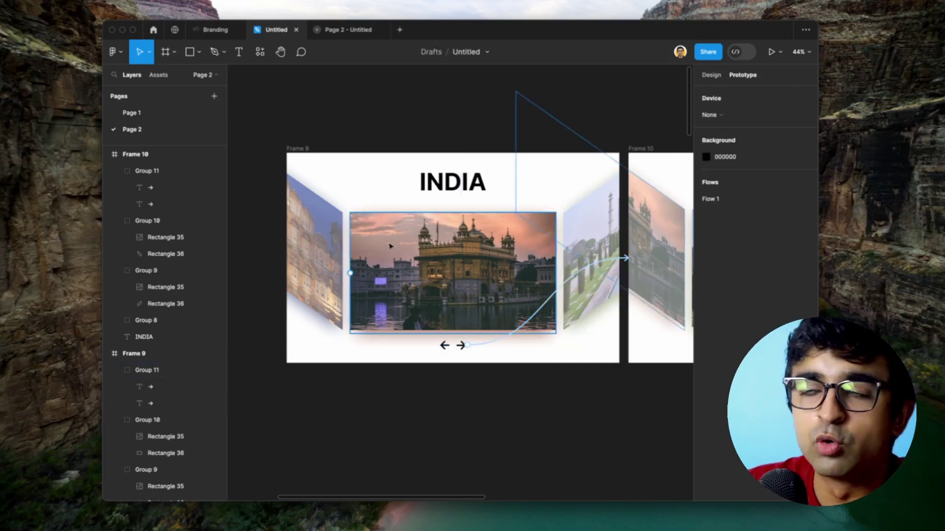
{"action": "left_click", "coordinate": [295, 148]}
Present the prototype from Frame 9 and cycle the INDIA carousel forward and back with the arrows.
{"action": "key", "text": "super+alt+Return"}
{"action": "left_click", "coordinate": [495, 472]}
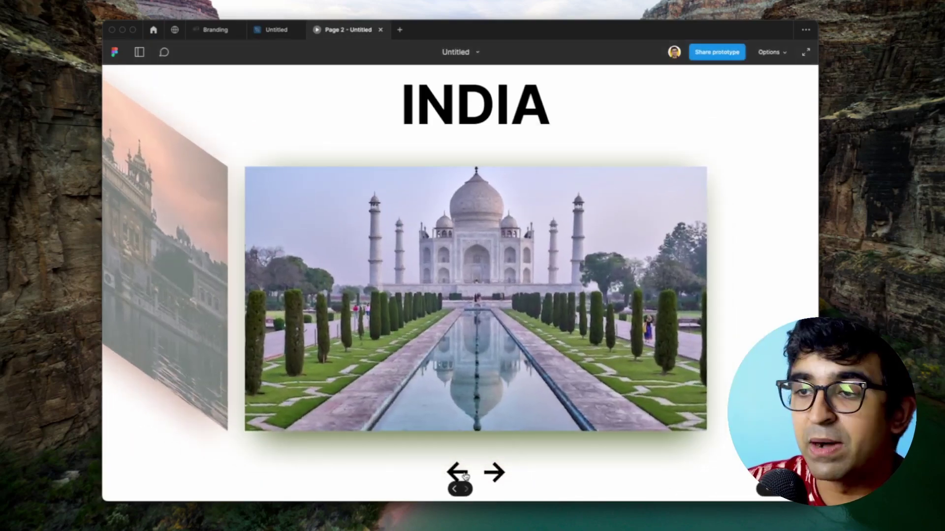
{"action": "left_click", "coordinate": [494, 472]}
{"action": "left_click", "coordinate": [495, 472]}
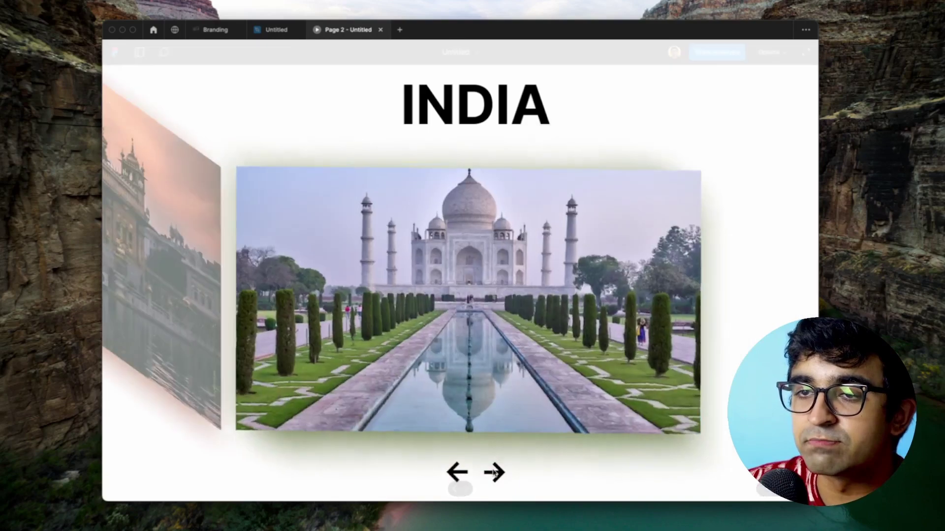
{"action": "left_click", "coordinate": [494, 472]}
{"action": "left_click", "coordinate": [494, 472]}
{"action": "left_click", "coordinate": [495, 473]}
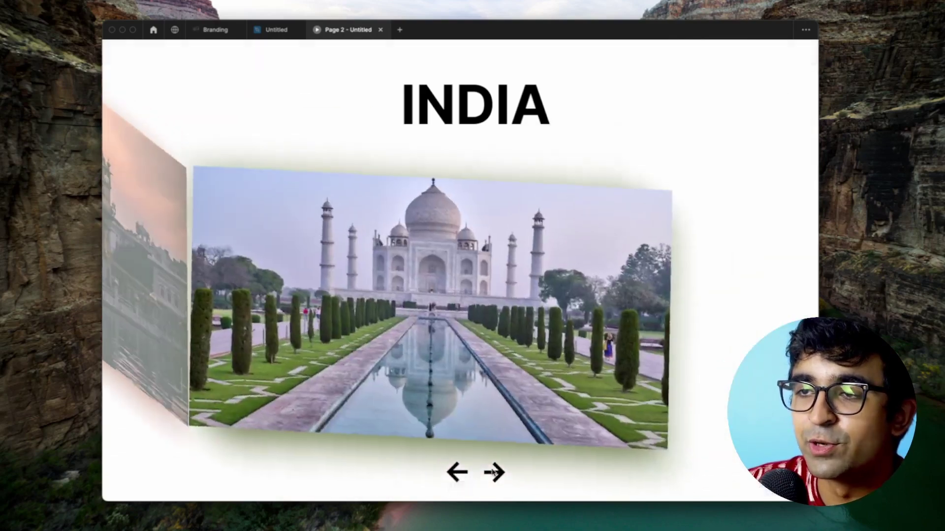
{"action": "left_click", "coordinate": [456, 472]}
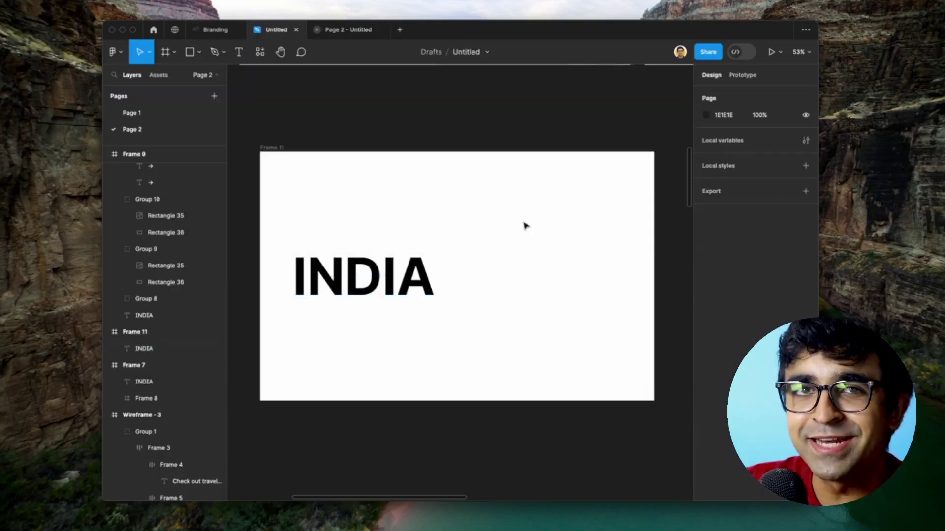
Run the Ease Isometric plugin and insert an isometric cube beside INDIA.
{"action": "left_click", "coordinate": [260, 54]}
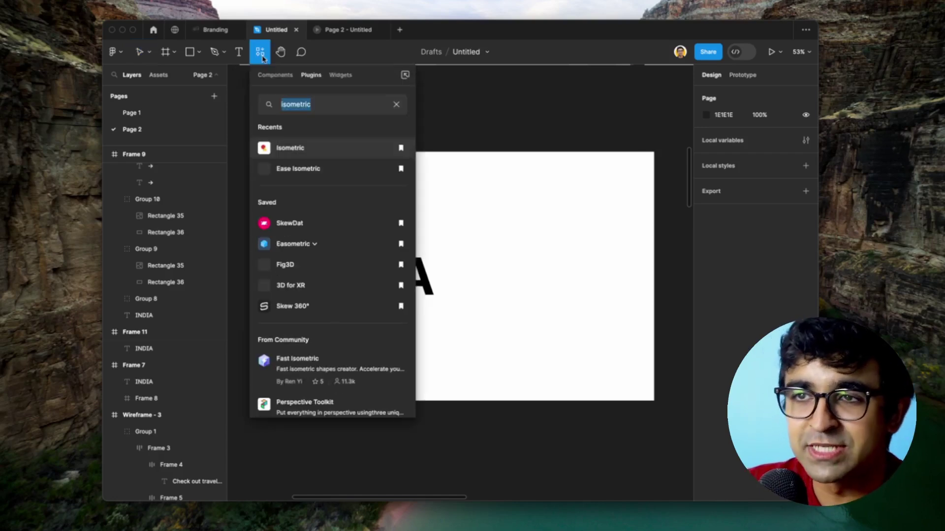
{"action": "left_click", "coordinate": [292, 174]}
{"action": "left_click_drag", "start_coordinate": [546, 174], "coordinate": [533, 194]}
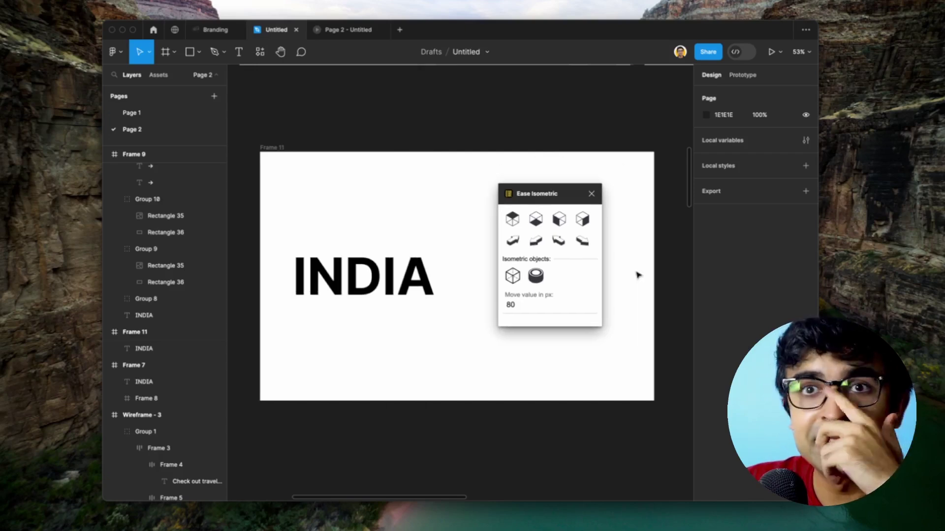
{"action": "left_click", "coordinate": [512, 277]}
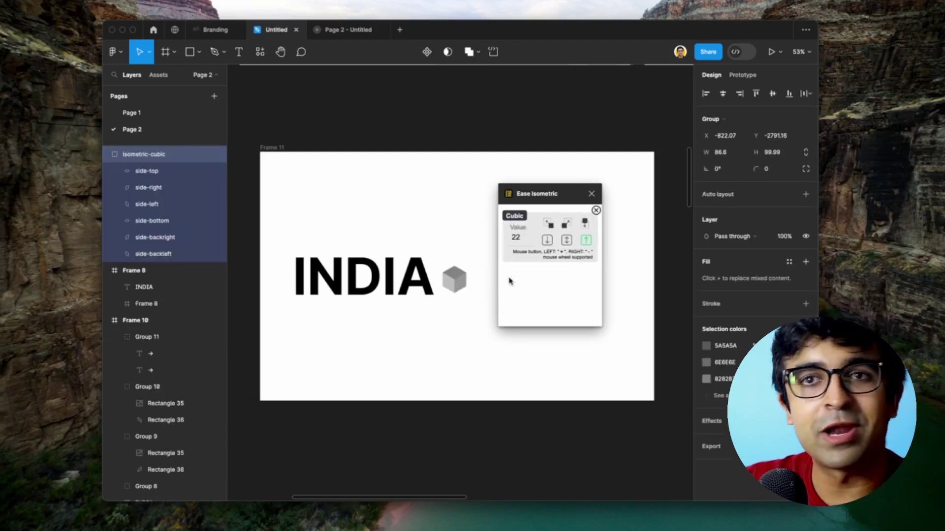
Scale the cube up about 1.4 times proportionally and place it right next to INDIA.
{"action": "scroll", "coordinate": [478, 283], "scroll_direction": "up", "scroll_amount": 3}
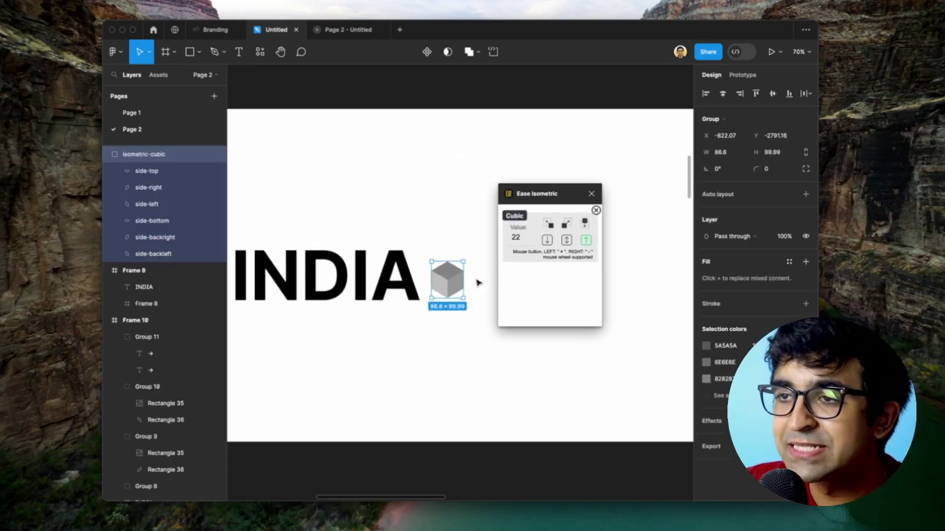
{"action": "scroll", "coordinate": [477, 283], "scroll_direction": "up", "scroll_amount": 2}
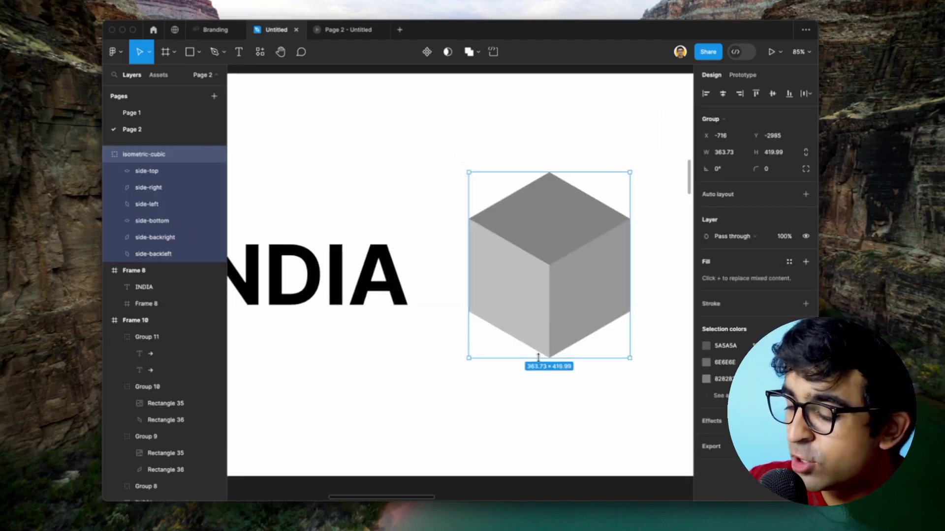
{"action": "key", "text": "k"}
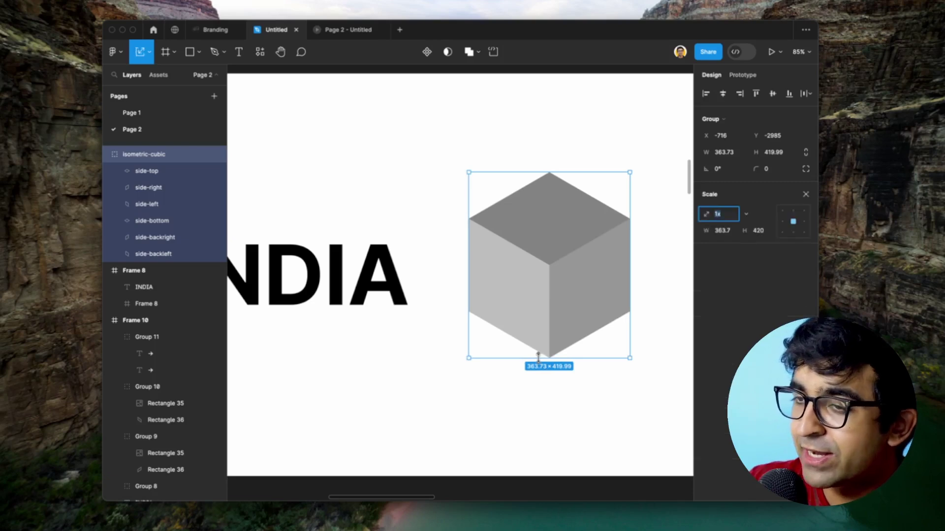
{"action": "left_click_drag", "start_coordinate": [538, 355], "coordinate": [540, 431]}
{"action": "left_click_drag", "start_coordinate": [569, 374], "coordinate": [552, 349]}
Nudge the INDIA text and the cube to the right together.
{"action": "scroll", "coordinate": [533, 133], "scroll_direction": "down", "scroll_amount": 5}
{"action": "left_click", "coordinate": [409, 206]}
{"action": "left_click", "coordinate": [519, 202], "text": "shift"}
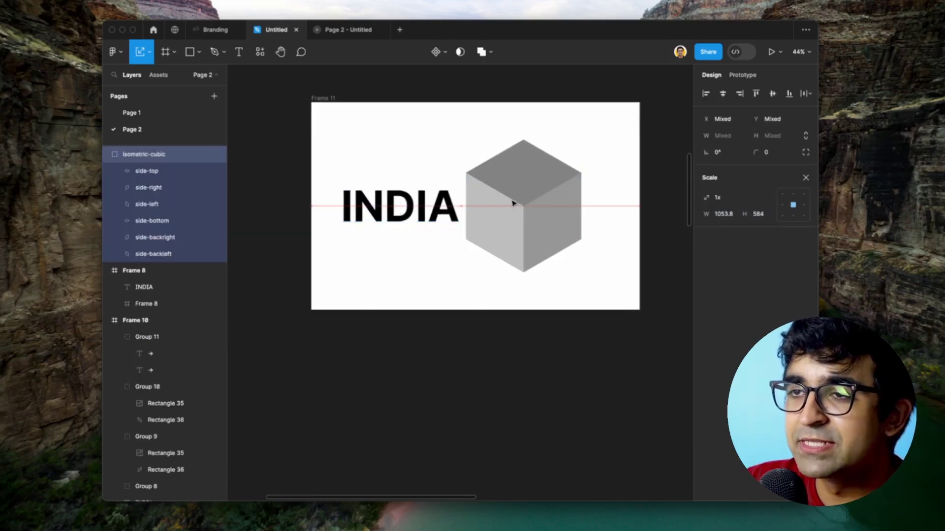
{"action": "left_click_drag", "start_coordinate": [519, 202], "coordinate": [523, 203]}
{"action": "left_click", "coordinate": [518, 313]}
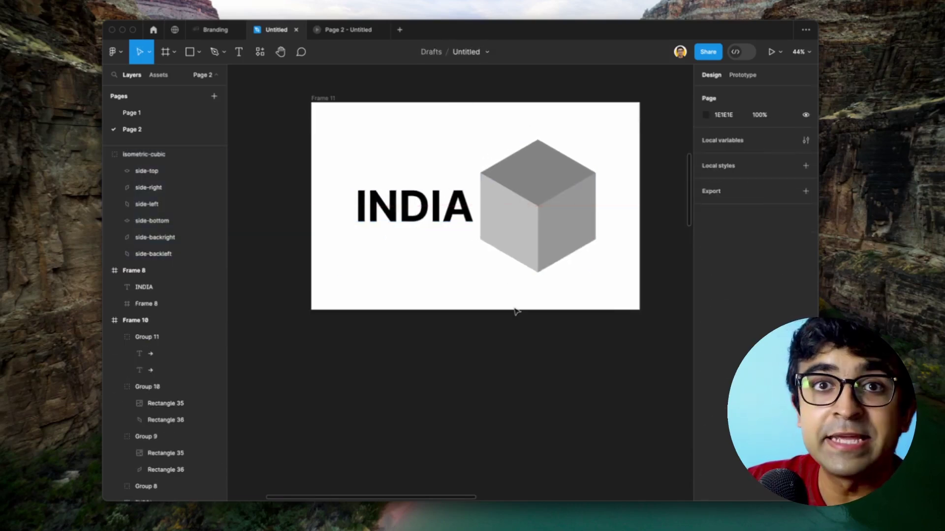
{"action": "scroll", "coordinate": [511, 365], "scroll_direction": "up", "scroll_amount": 3}
{"action": "scroll", "coordinate": [538, 324], "scroll_direction": "up", "scroll_amount": 2}
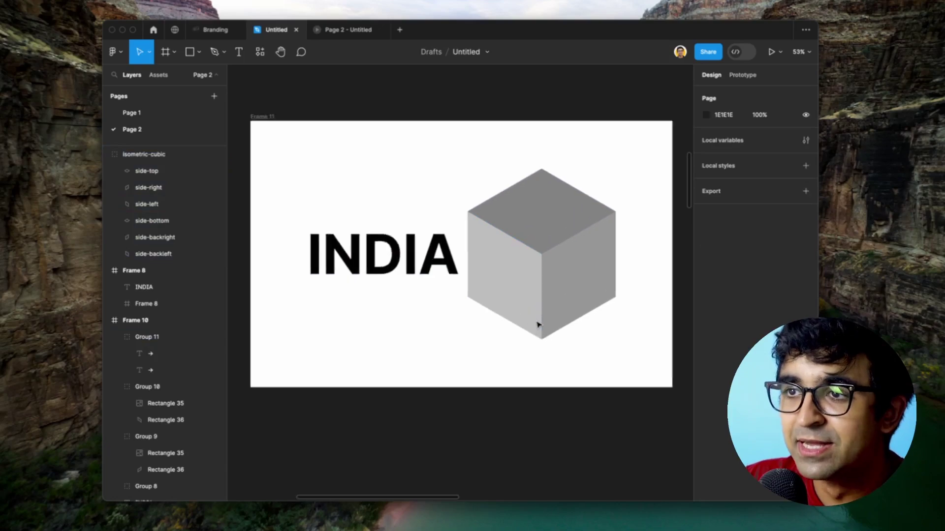
{"action": "scroll", "coordinate": [538, 324], "scroll_direction": "up", "scroll_amount": 5}
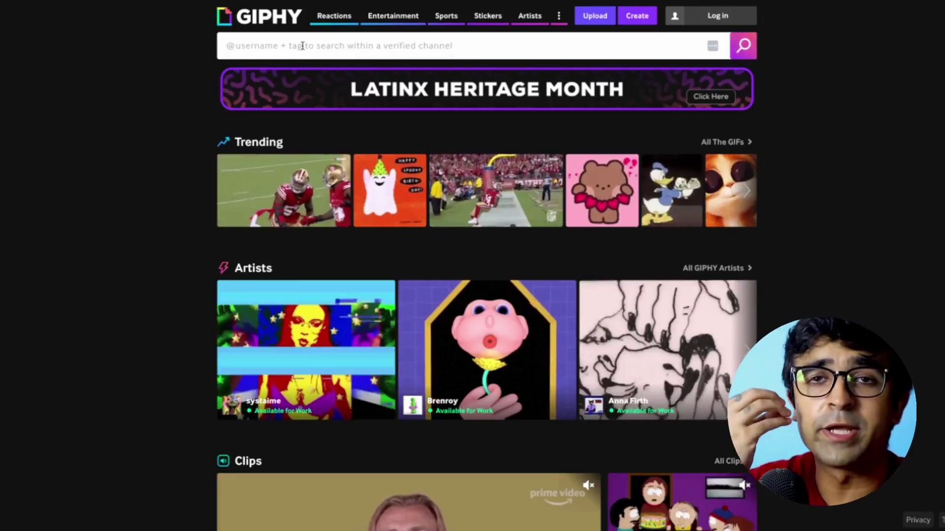
Search GIPHY for 'india' and save the Bollywood Holi GIF to Downloads as giphy (8).
{"action": "type", "text": "india"}
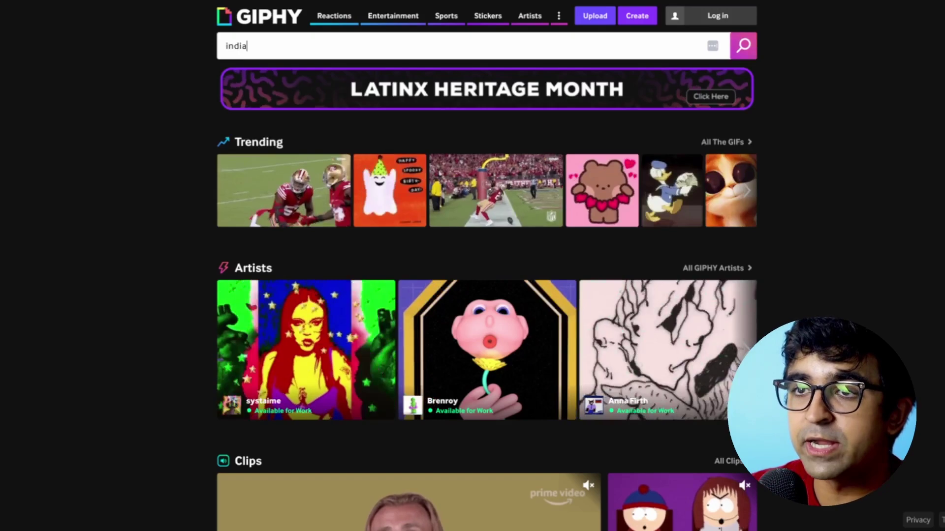
{"action": "key", "text": "Return"}
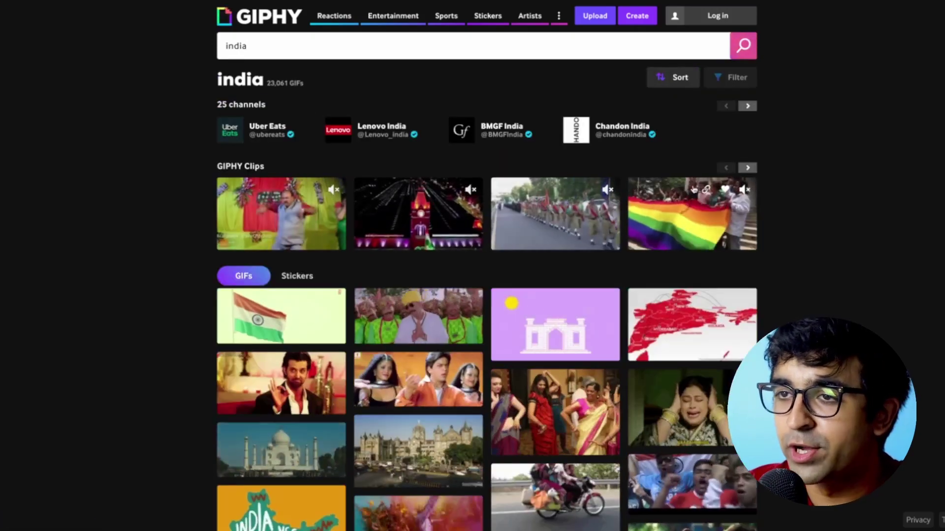
{"action": "left_click", "coordinate": [418, 316]}
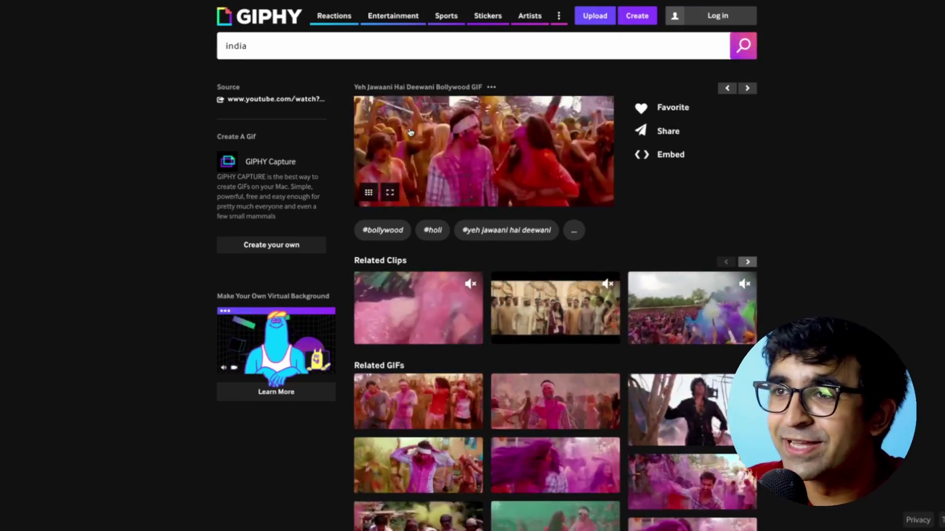
{"action": "right_click", "coordinate": [475, 156]}
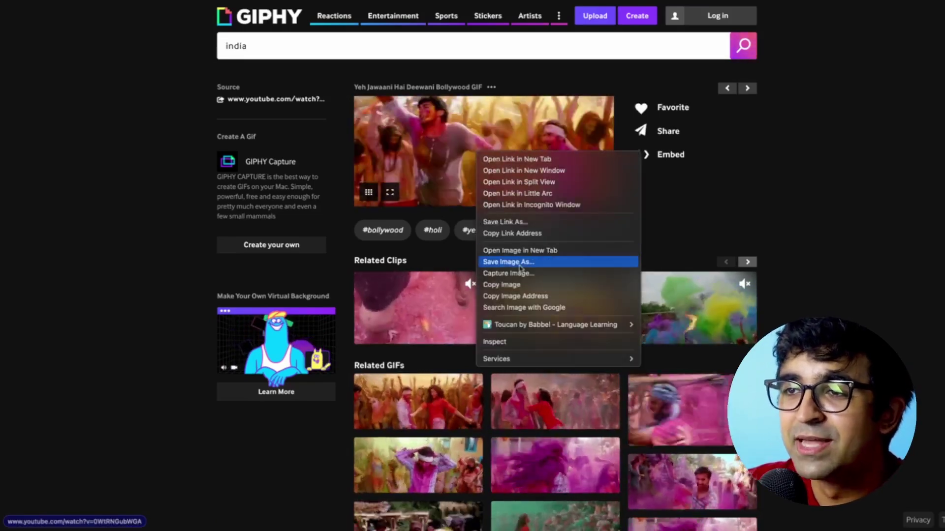
{"action": "left_click", "coordinate": [517, 265]}
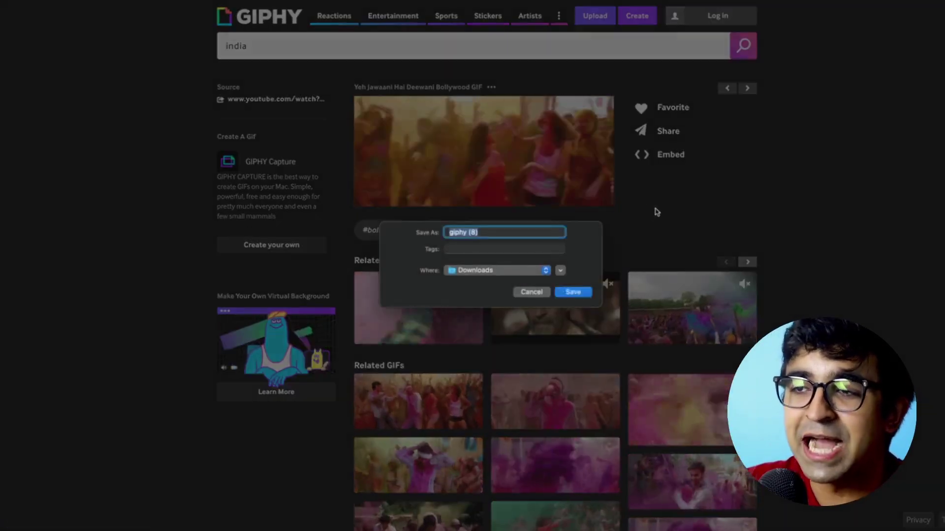
{"action": "left_click", "coordinate": [573, 292]}
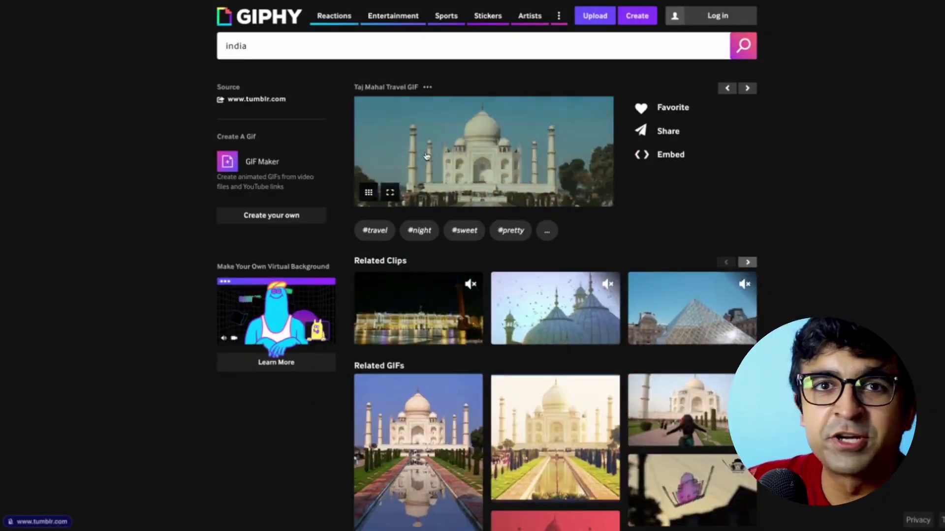
Save the Taj Mahal travel GIF to Downloads as giphy (9).
{"action": "right_click", "coordinate": [446, 150]}
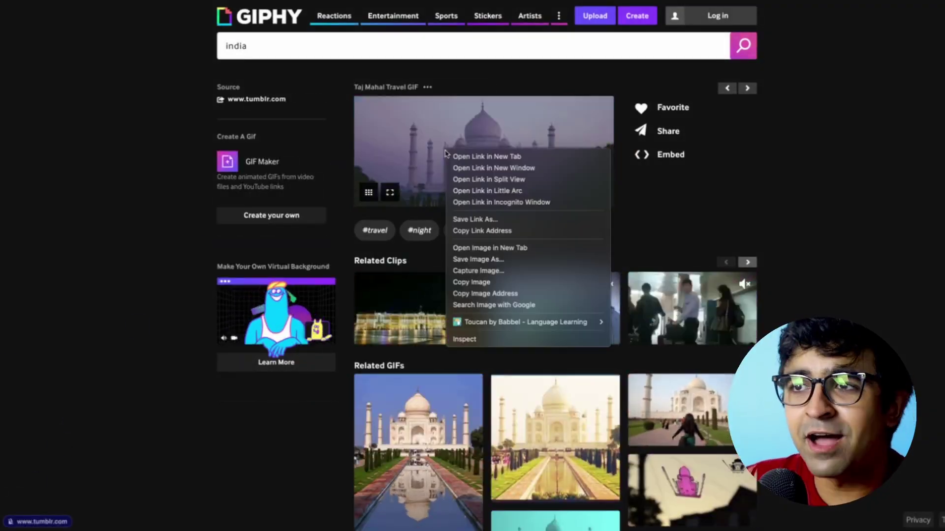
{"action": "left_click", "coordinate": [487, 259]}
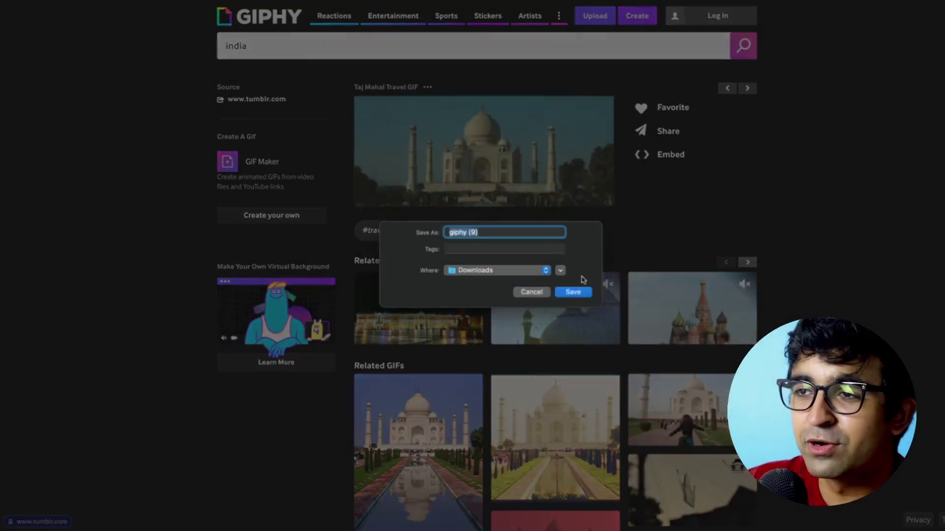
{"action": "left_click", "coordinate": [572, 292]}
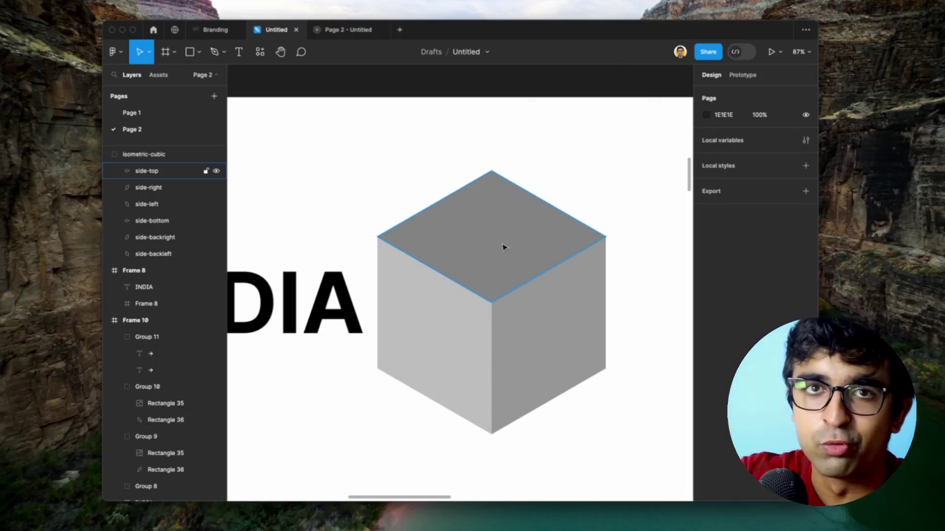
Give the cube's side-top face an Image fill using the saved Holi dance GIF, giphy (8).
{"action": "left_click", "coordinate": [504, 246]}
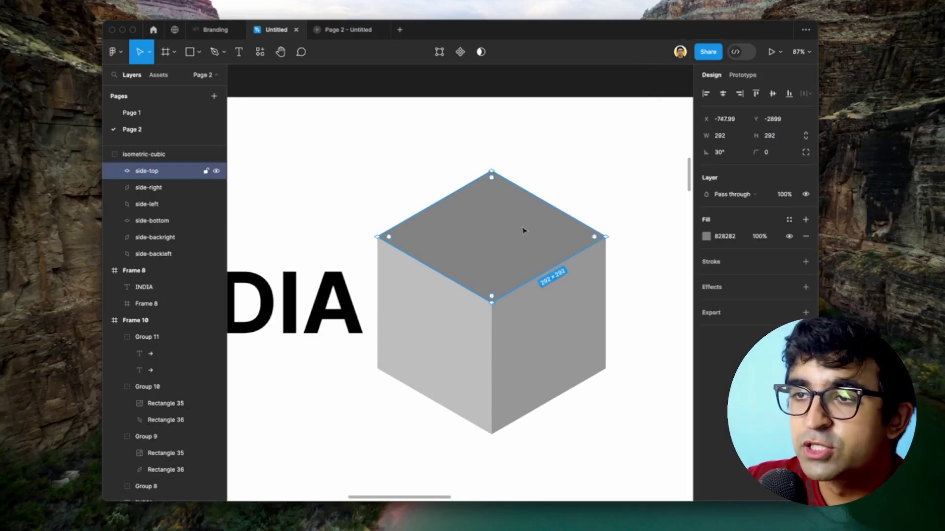
{"action": "left_click", "coordinate": [706, 236]}
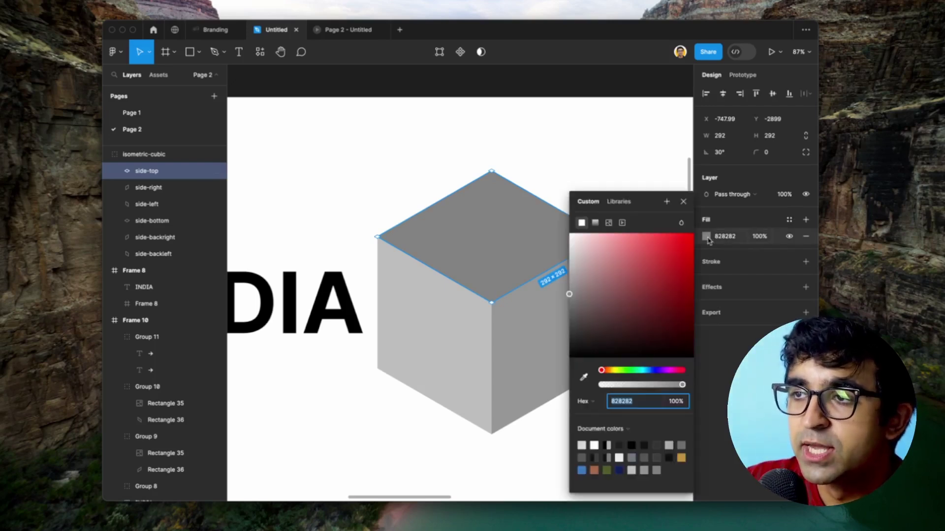
{"action": "left_click", "coordinate": [609, 224]}
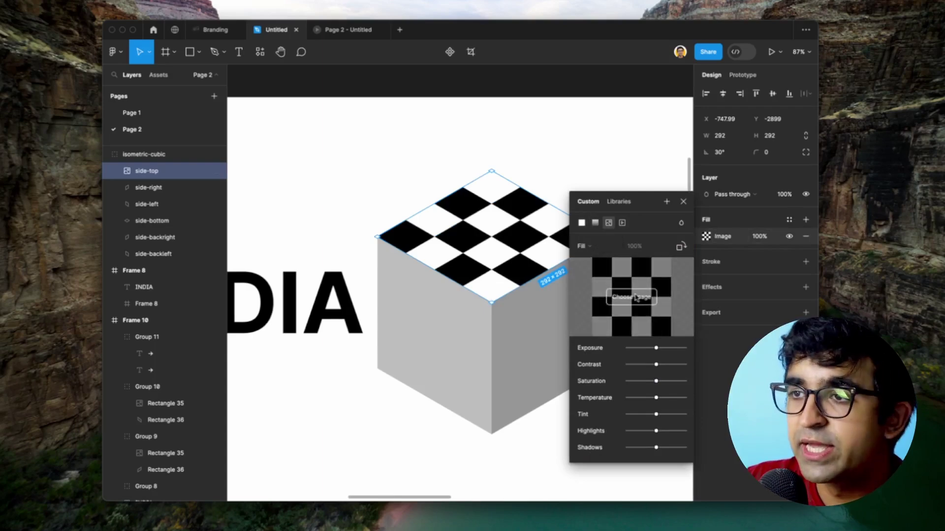
{"action": "left_click", "coordinate": [635, 297]}
{"action": "scroll", "coordinate": [635, 296], "scroll_direction": "down", "scroll_amount": 3}
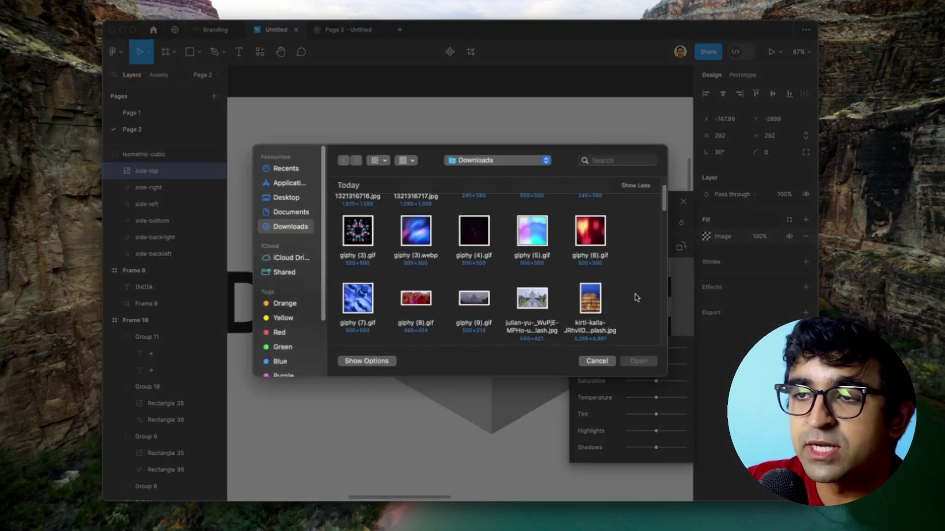
{"action": "double_click", "coordinate": [523, 214]}
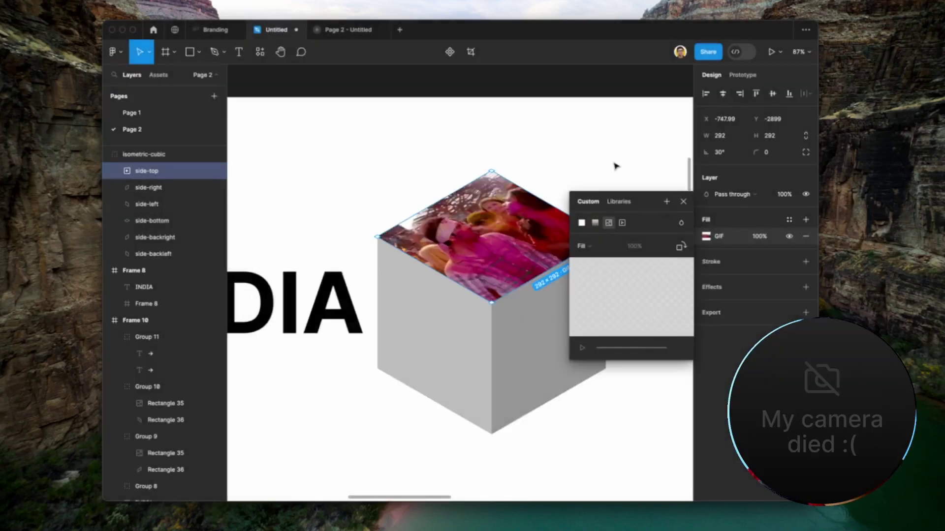
Duplicate the slide as Frame 12 and fill its cube's top face with giphy (9).gif.
{"action": "key", "text": "super+d"}
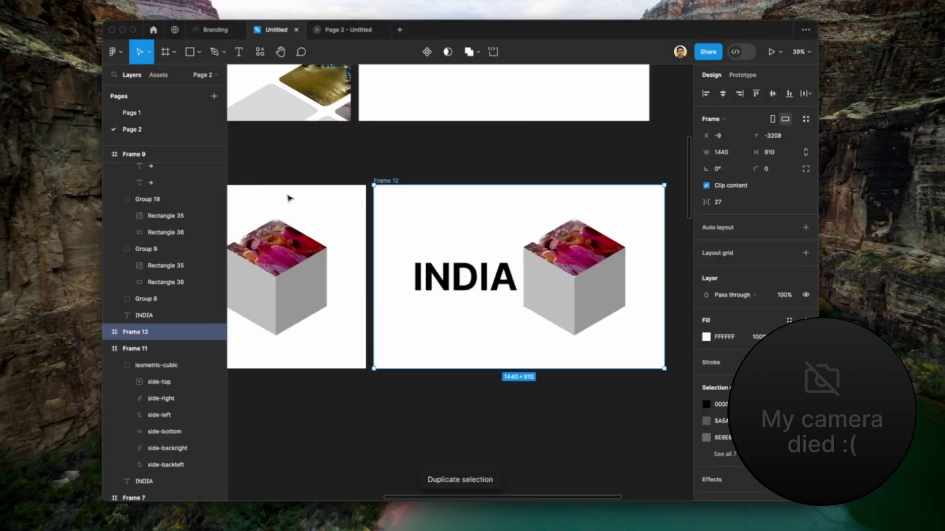
{"action": "key", "text": "shift+2"}
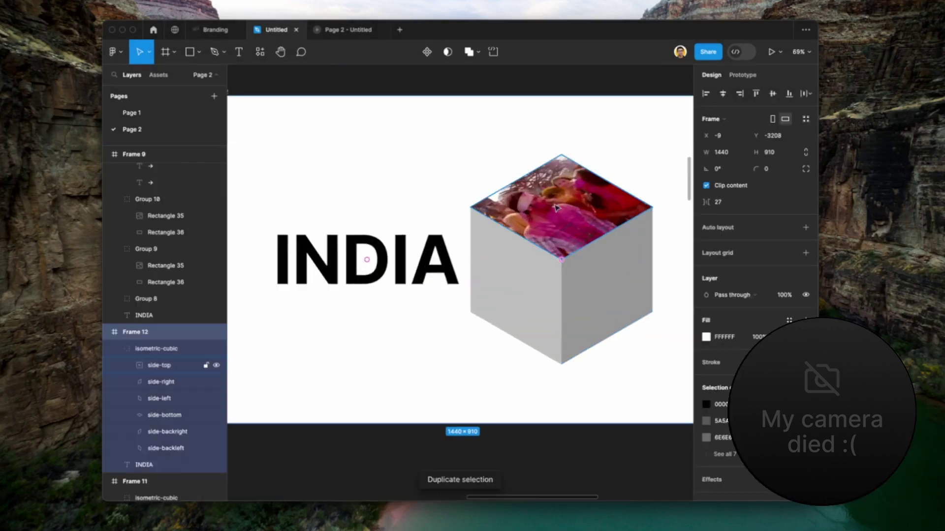
{"action": "left_click", "coordinate": [555, 208], "text": "super"}
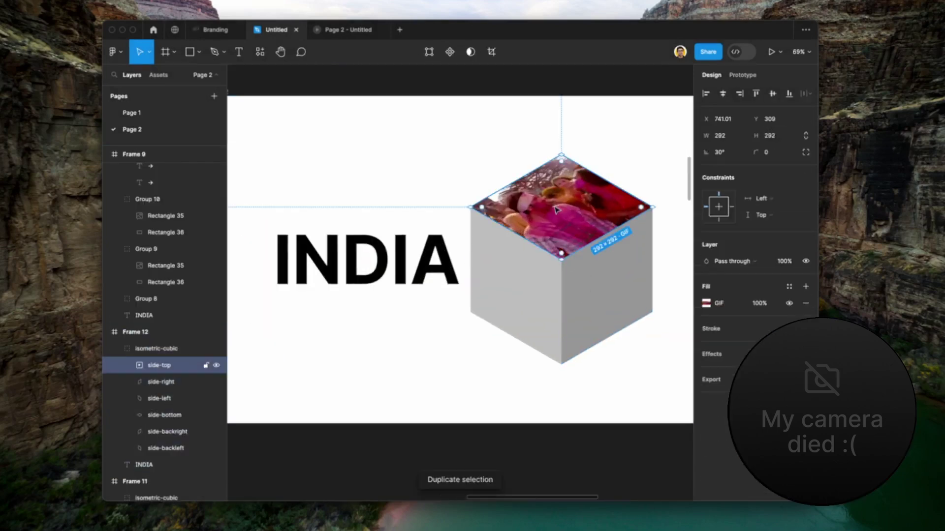
{"action": "left_click", "coordinate": [706, 304]}
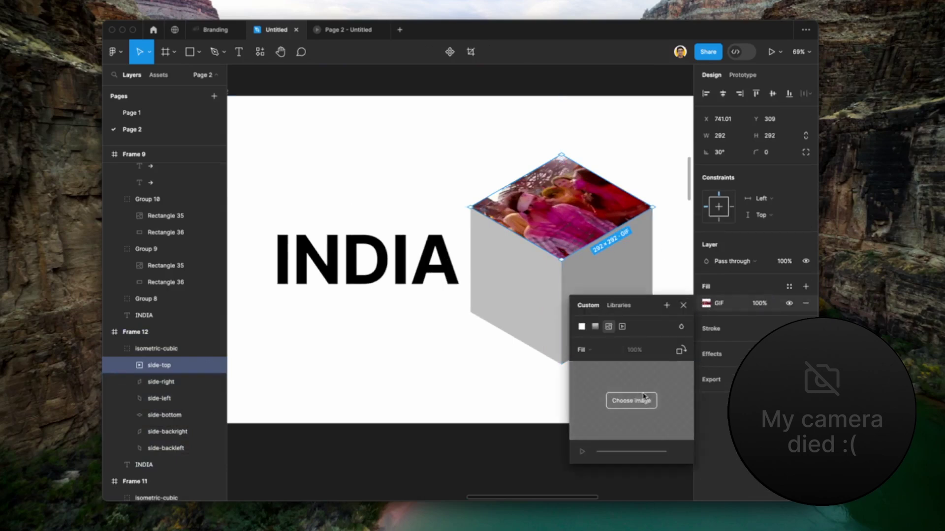
{"action": "left_click", "coordinate": [631, 400]}
{"action": "scroll", "coordinate": [490, 300], "scroll_direction": "down", "scroll_amount": 5}
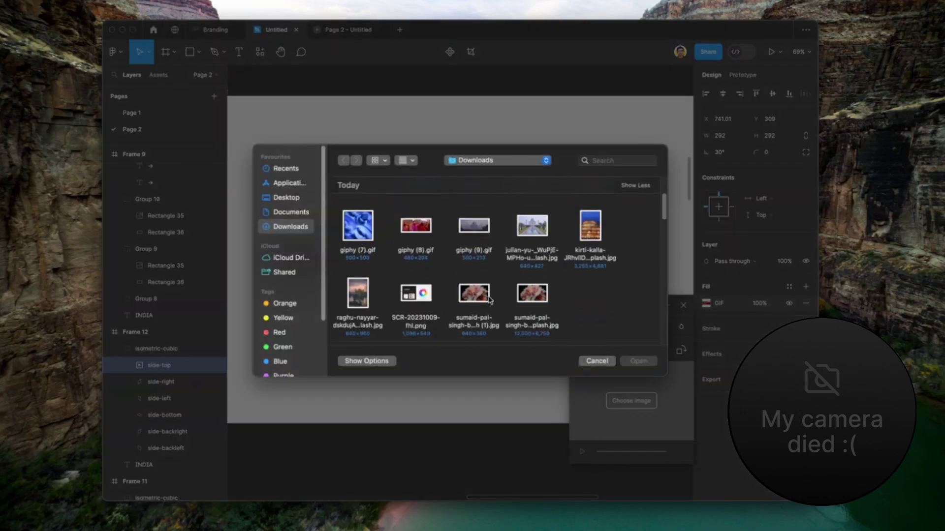
{"action": "double_click", "coordinate": [473, 227]}
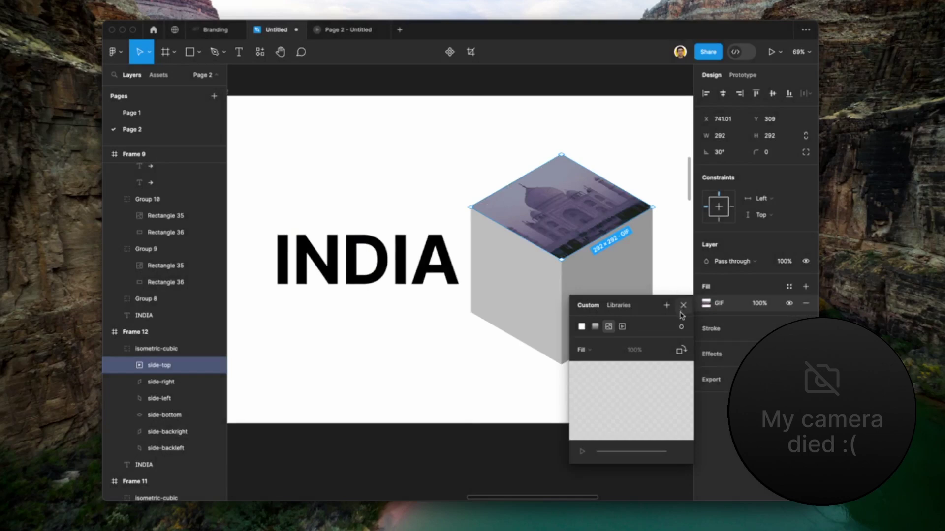
{"action": "key", "text": "Escape"}
Move the cube up and draw a flat ellipse beneath it filled 303030.
{"action": "scroll", "coordinate": [477, 301], "scroll_direction": "down", "scroll_amount": 2}
{"action": "left_click", "coordinate": [476, 301]}
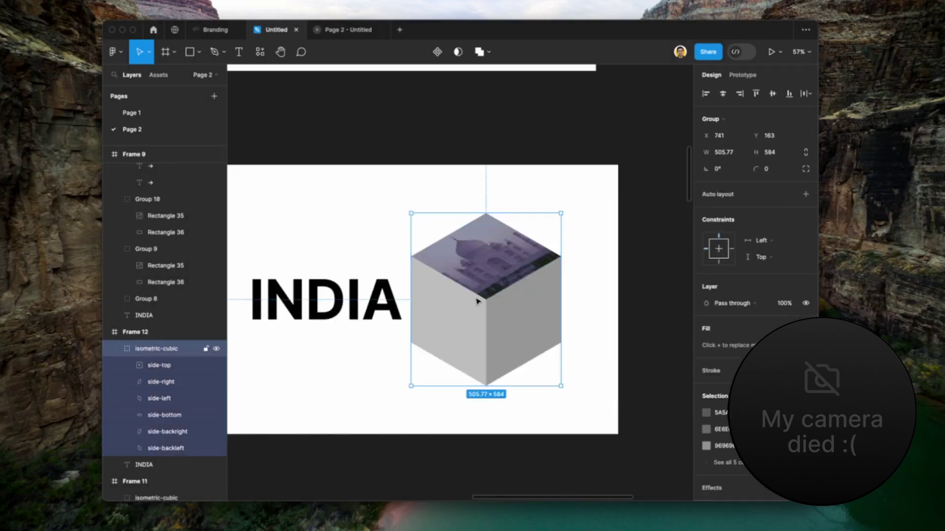
{"action": "key", "text": "shift+Up"}
{"action": "key", "text": "shift+Up"}
{"action": "key", "text": "shift+Up"}
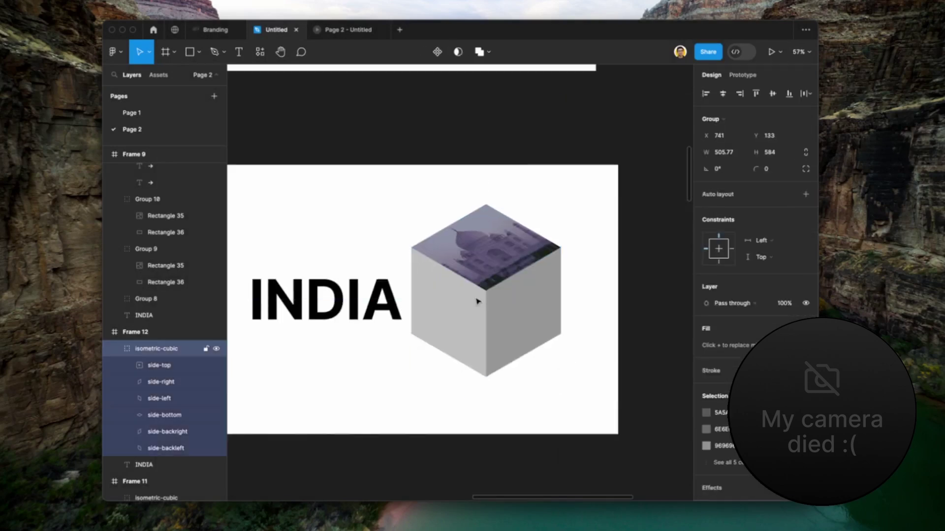
{"action": "key", "text": "o"}
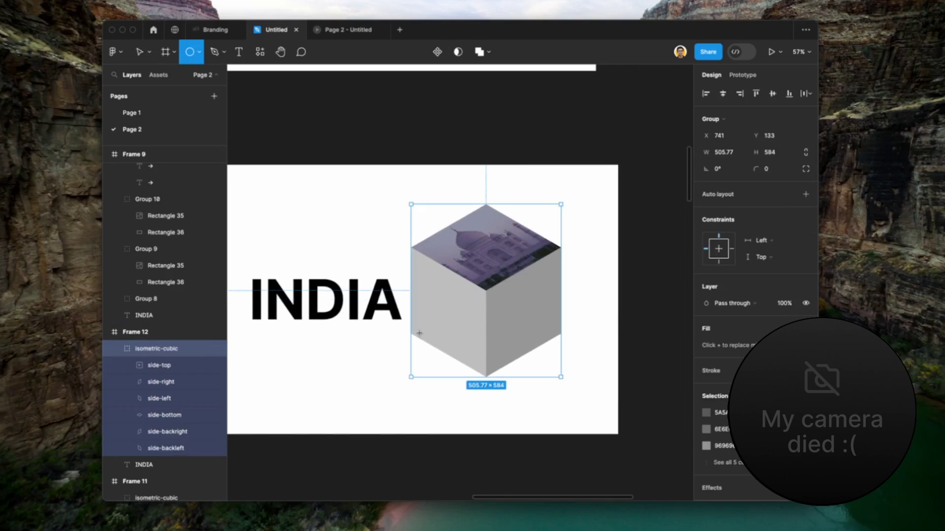
{"action": "mouse_move", "coordinate": [419, 333]}
{"action": "left_mouse_down"}
{"action": "mouse_move", "coordinate": [544, 382]}
{"action": "mouse_move", "coordinate": [547, 374]}
{"action": "left_mouse_up"}
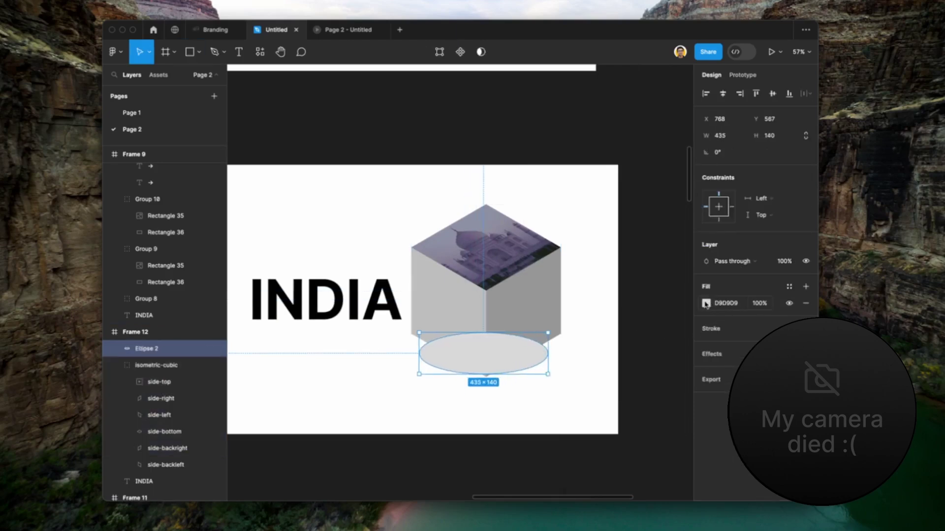
{"action": "left_click", "coordinate": [706, 303]}
{"action": "left_click_drag", "start_coordinate": [578, 337], "coordinate": [517, 360]}
{"action": "left_click", "coordinate": [517, 354]}
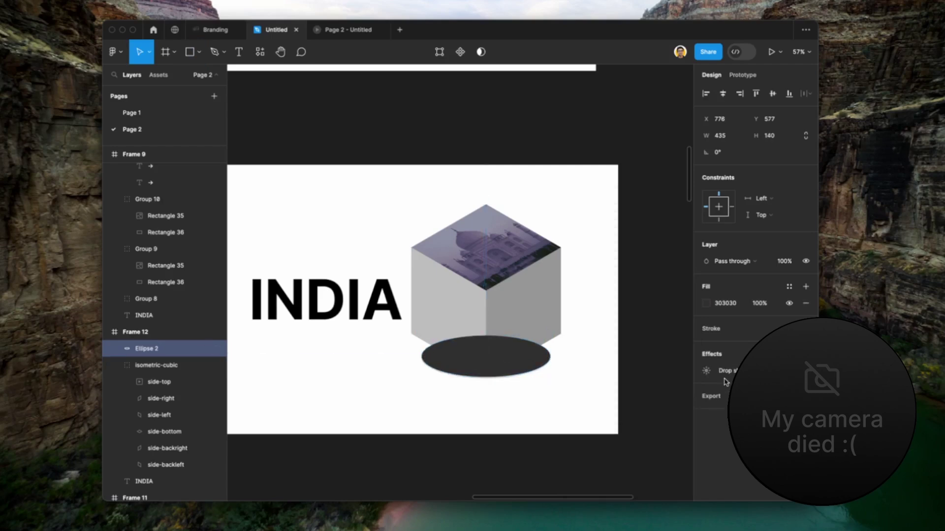
Add a Layer blur of 100 to the ellipse and send it behind the cube.
{"action": "left_click", "coordinate": [724, 355]}
{"action": "left_click", "coordinate": [705, 373]}
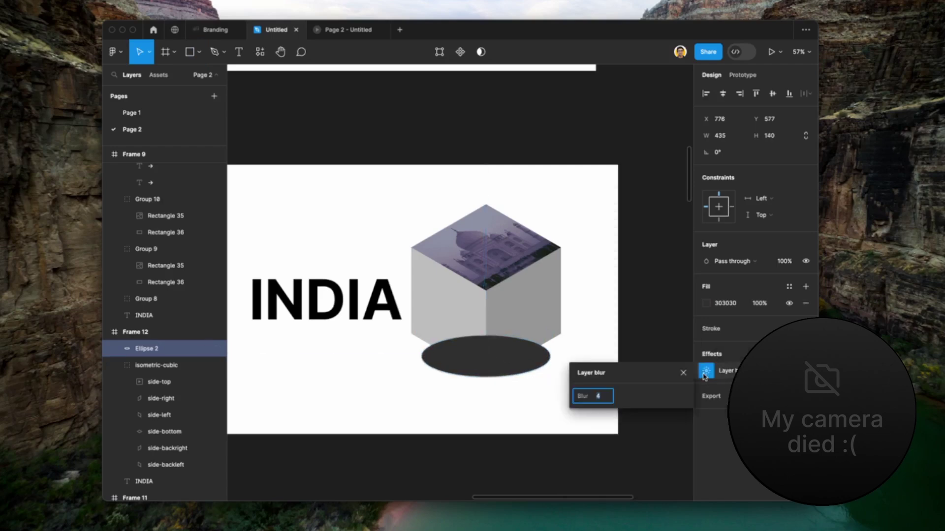
{"action": "type", "text": "100"}
{"action": "key", "text": "Return"}
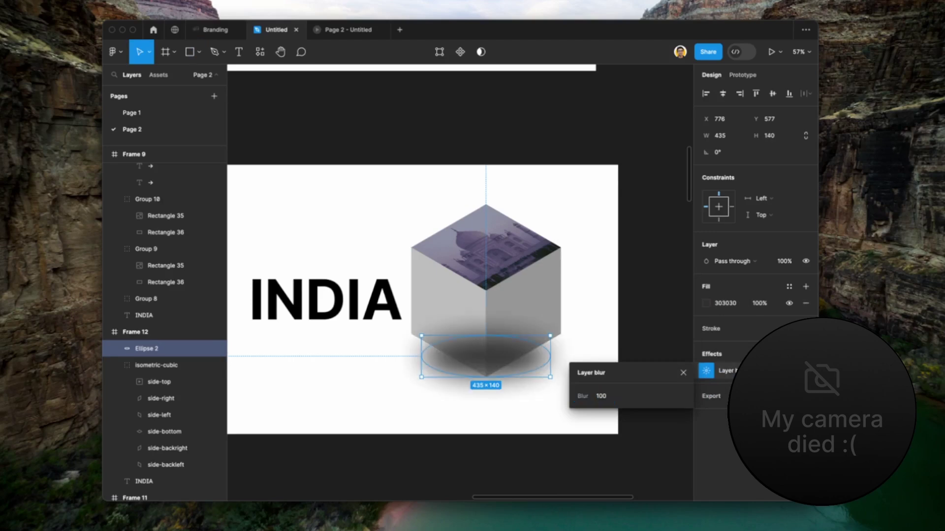
{"action": "key", "text": "super+bracketleft"}
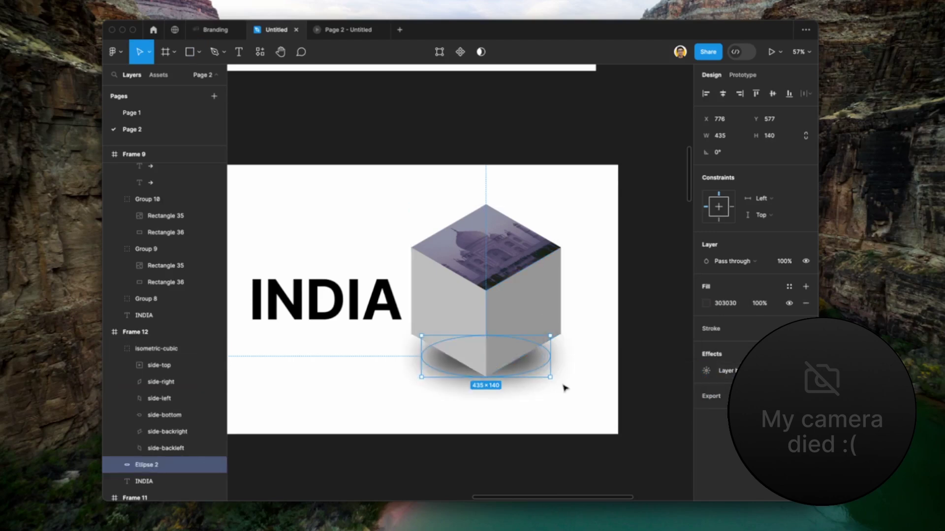
{"action": "left_click", "coordinate": [544, 403]}
Paste the shadow into Frame 11 behind the cube and INDIA, at 10% layer opacity.
{"action": "key", "text": "n"}
{"action": "left_click", "coordinate": [557, 302]}
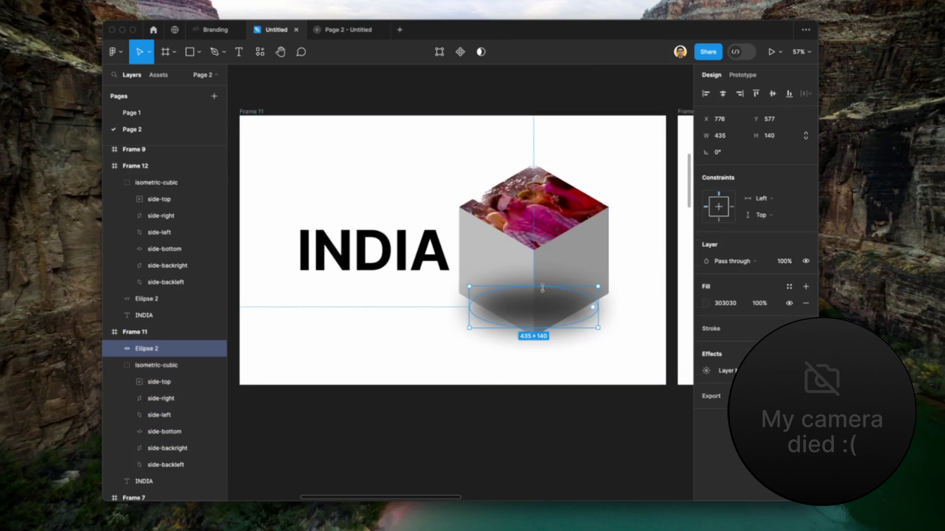
{"action": "key", "text": "super+bracketleft"}
{"action": "key", "text": "super+bracketleft"}
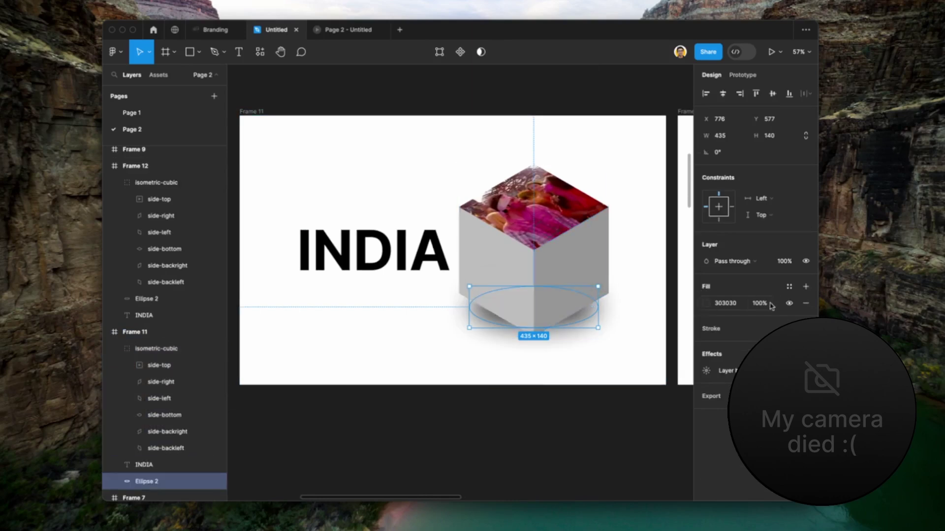
{"action": "left_click", "coordinate": [783, 262]}
{"action": "type", "text": "20"}
{"action": "key", "text": "Return"}
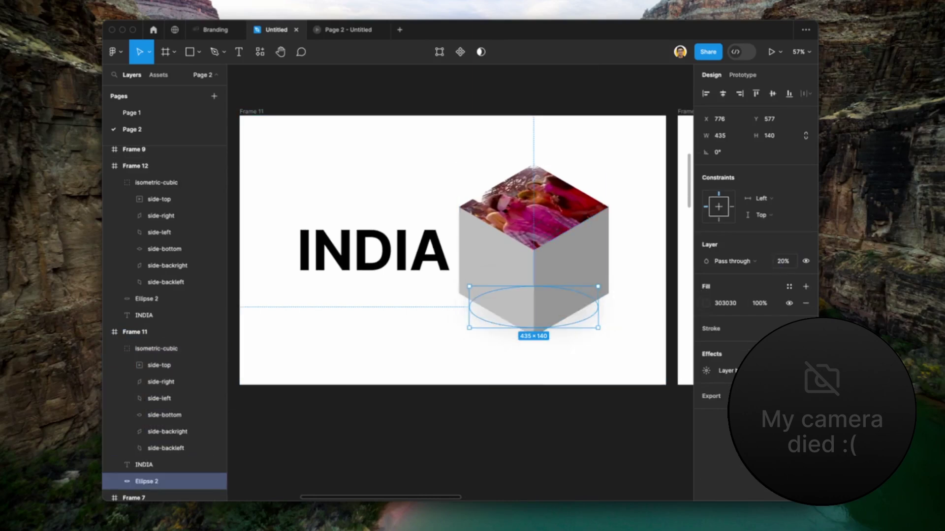
{"action": "left_click", "coordinate": [783, 261]}
{"action": "type", "text": "10"}
{"action": "key", "text": "Return"}
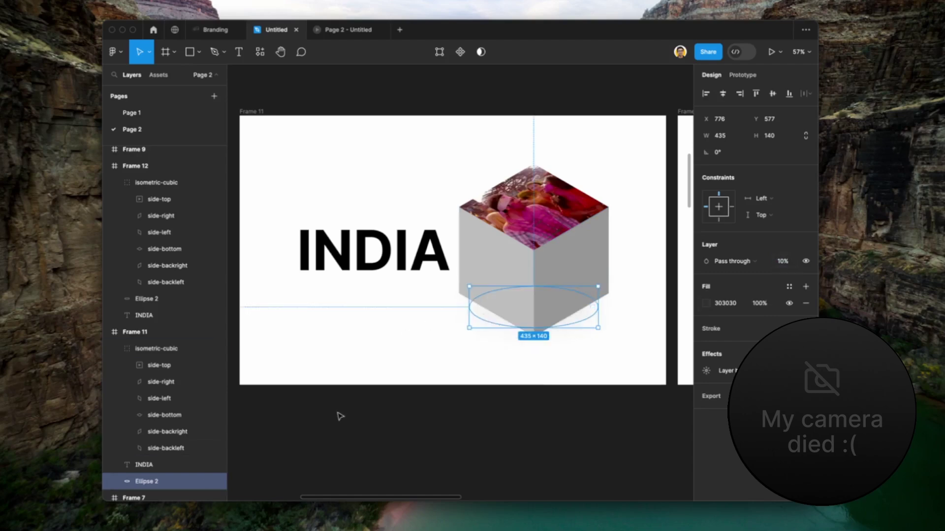
{"action": "left_click", "coordinate": [559, 255]}
Connect the cube's top face to Frame 12 in Prototype mode, triggered While hovering.
{"action": "double_click", "coordinate": [534, 204]}
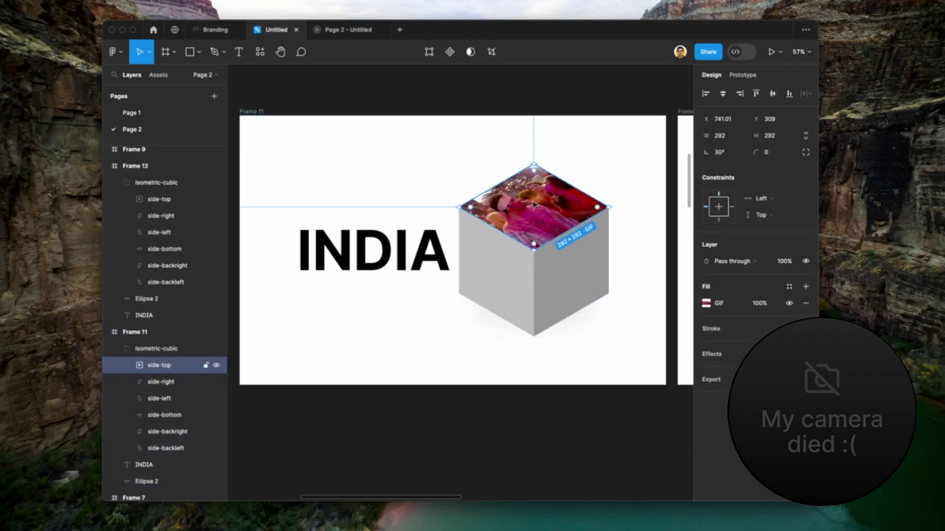
{"action": "scroll", "coordinate": [551, 207], "scroll_direction": "up", "scroll_amount": 3}
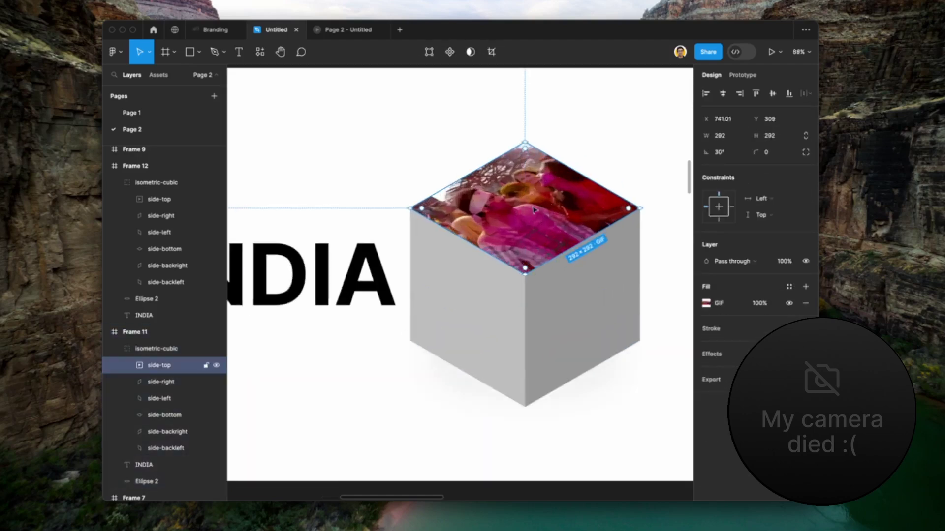
{"action": "scroll", "coordinate": [636, 213], "scroll_direction": "right", "scroll_amount": 6}
{"action": "scroll", "coordinate": [636, 213], "scroll_direction": "up", "scroll_amount": 2}
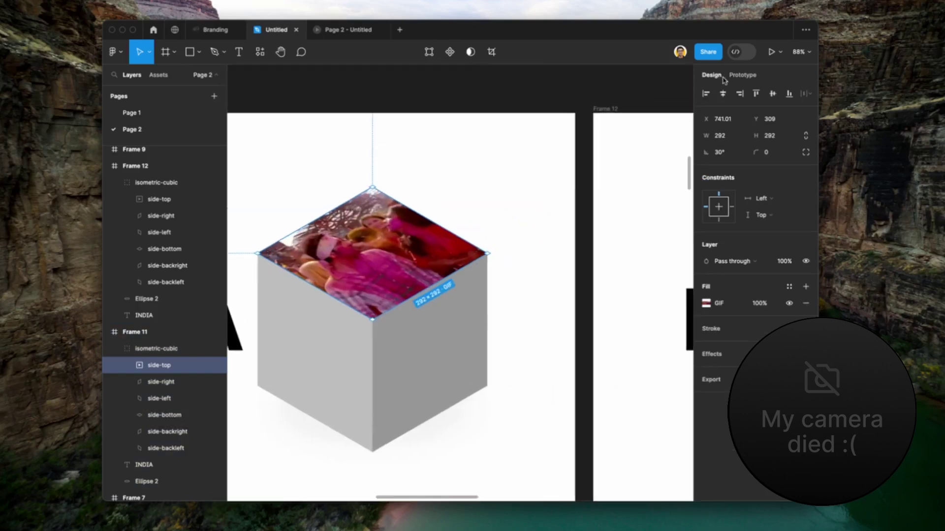
{"action": "left_click", "coordinate": [743, 75]}
{"action": "scroll", "coordinate": [618, 205], "scroll_direction": "down", "scroll_amount": 5}
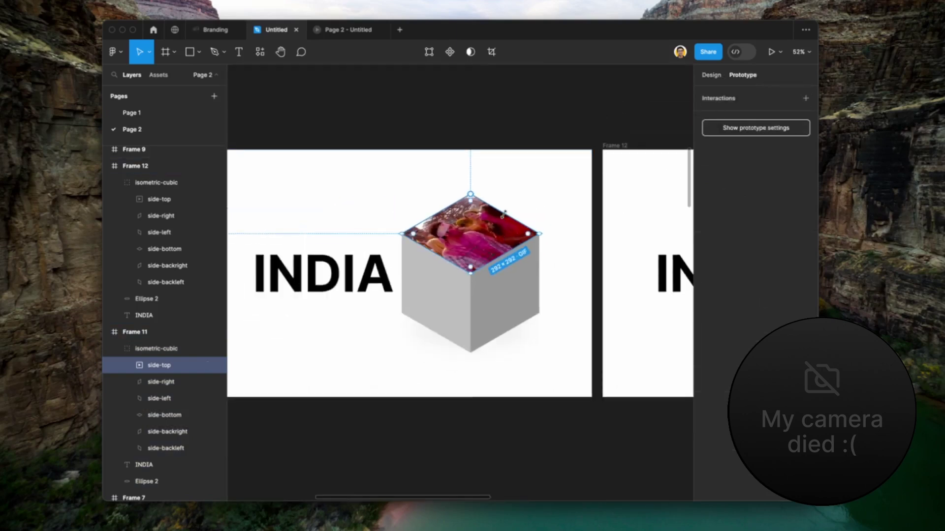
{"action": "left_click_drag", "start_coordinate": [540, 234], "coordinate": [620, 220]}
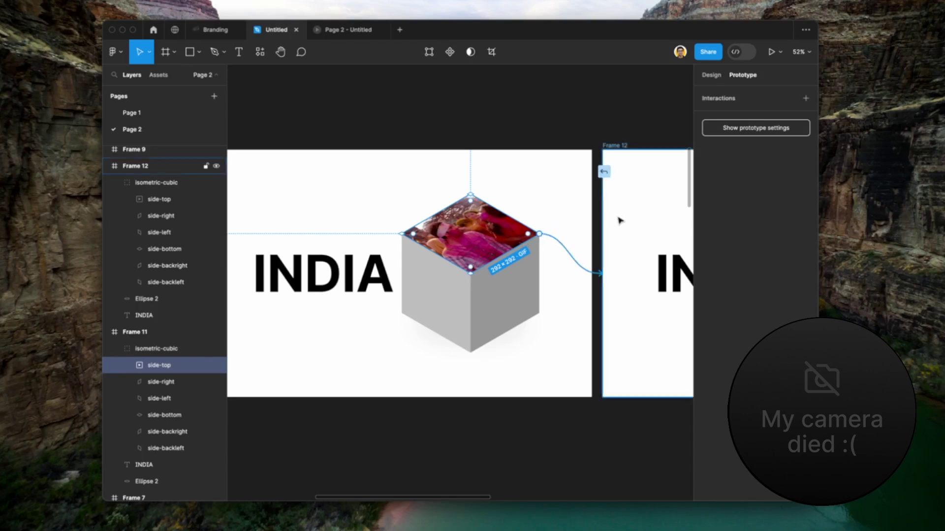
{"action": "left_click", "coordinate": [574, 301]}
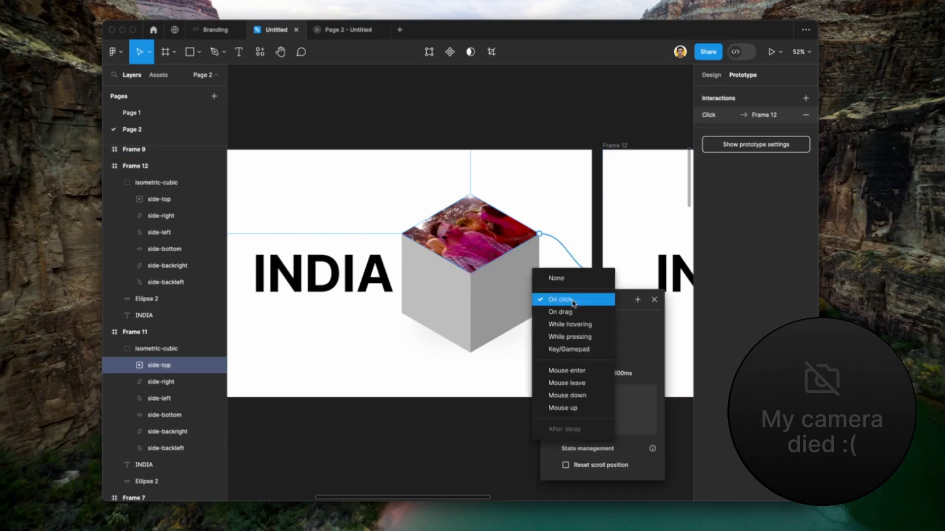
{"action": "left_click", "coordinate": [577, 326]}
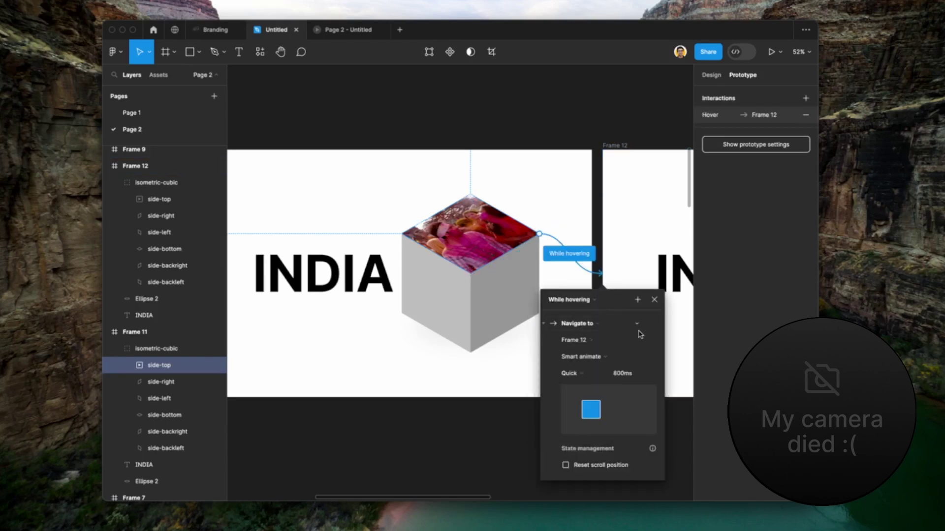
Set the transition to 300ms with Ease in and out, then start presenting the prototype.
{"action": "left_click", "coordinate": [627, 377]}
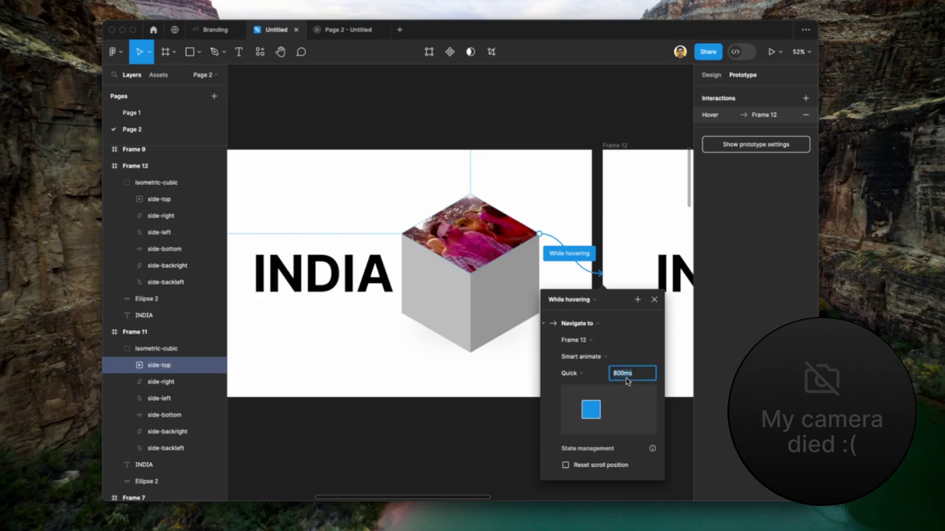
{"action": "type", "text": "300"}
{"action": "key", "text": "Return"}
{"action": "left_click", "coordinate": [583, 374]}
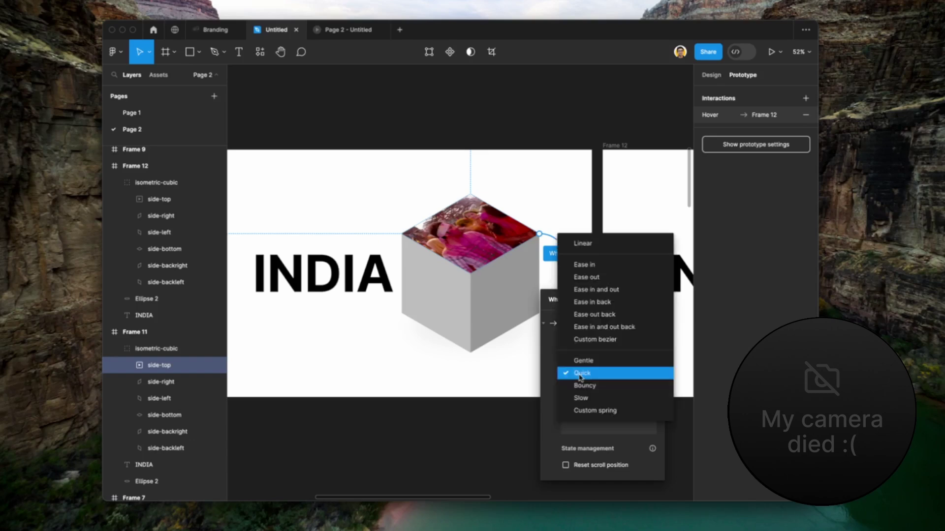
{"action": "left_click", "coordinate": [597, 291]}
{"action": "left_click", "coordinate": [653, 301]}
{"action": "key", "text": "super+alt+Return"}
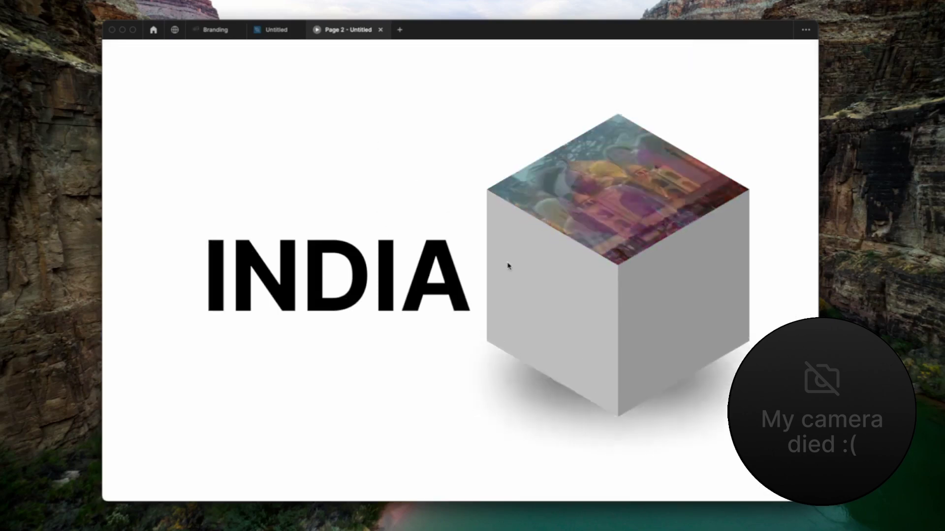
Hover over the cube in the presentation to preview its switch to the Taj Mahal GIF.
{"action": "mouse_move", "coordinate": [569, 202]}
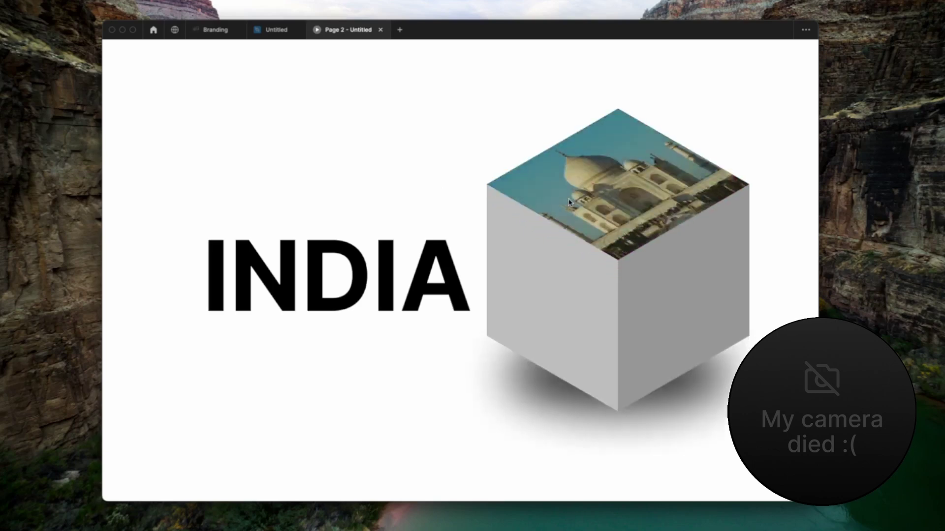